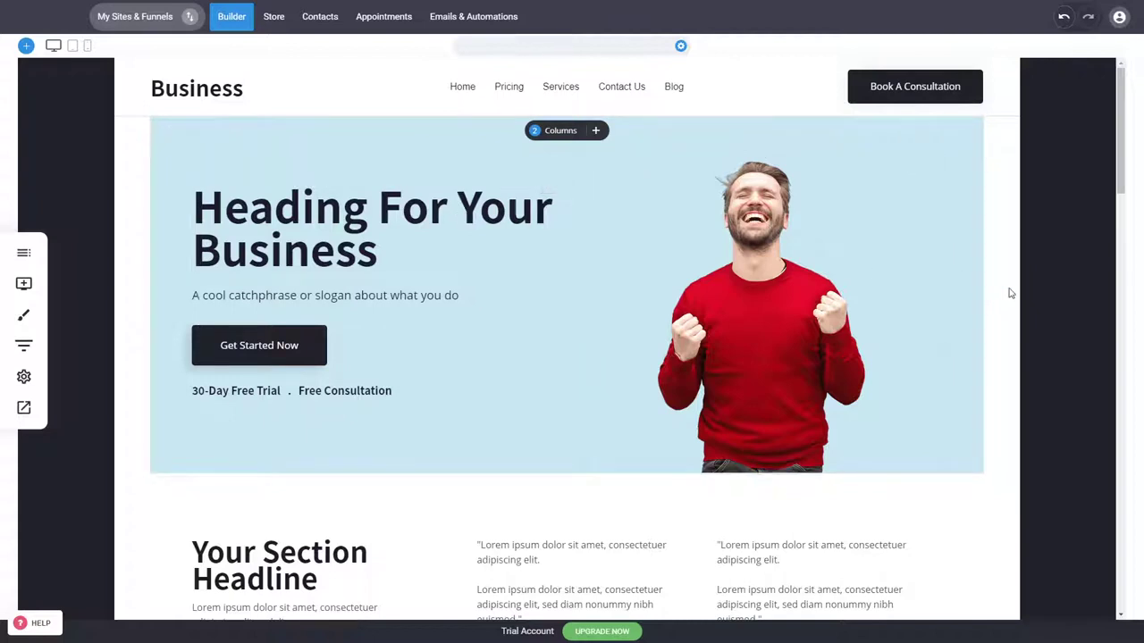
- Look over the landing page from the hero section down to the testimonials and the dark image section
scroll(1007, 295, "down", 3)
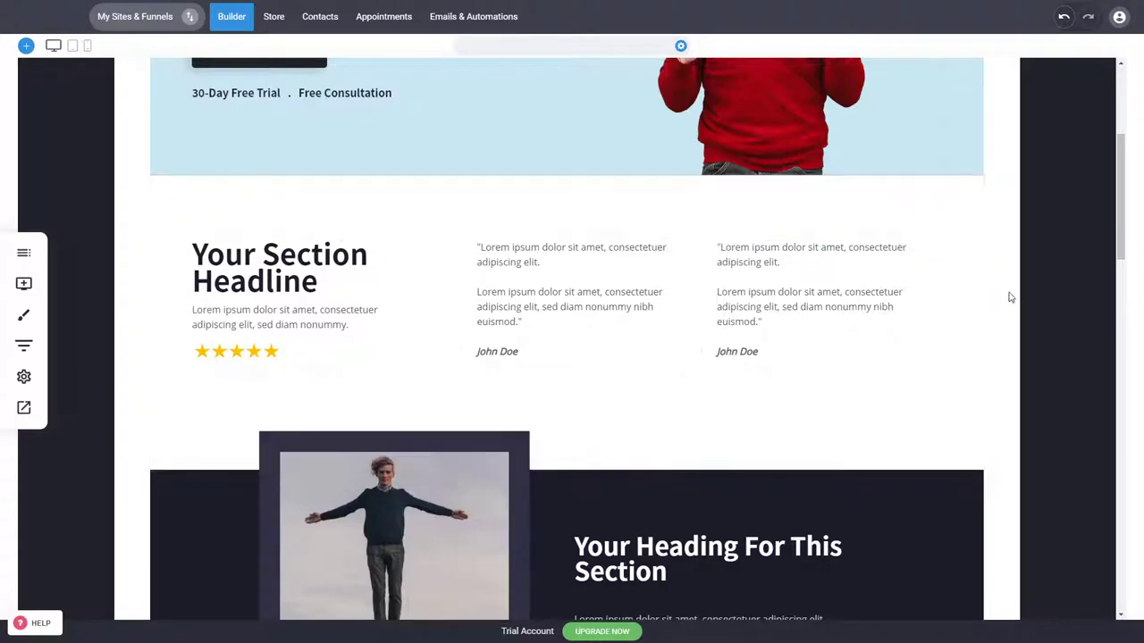
scroll(1013, 301, "up", 3)
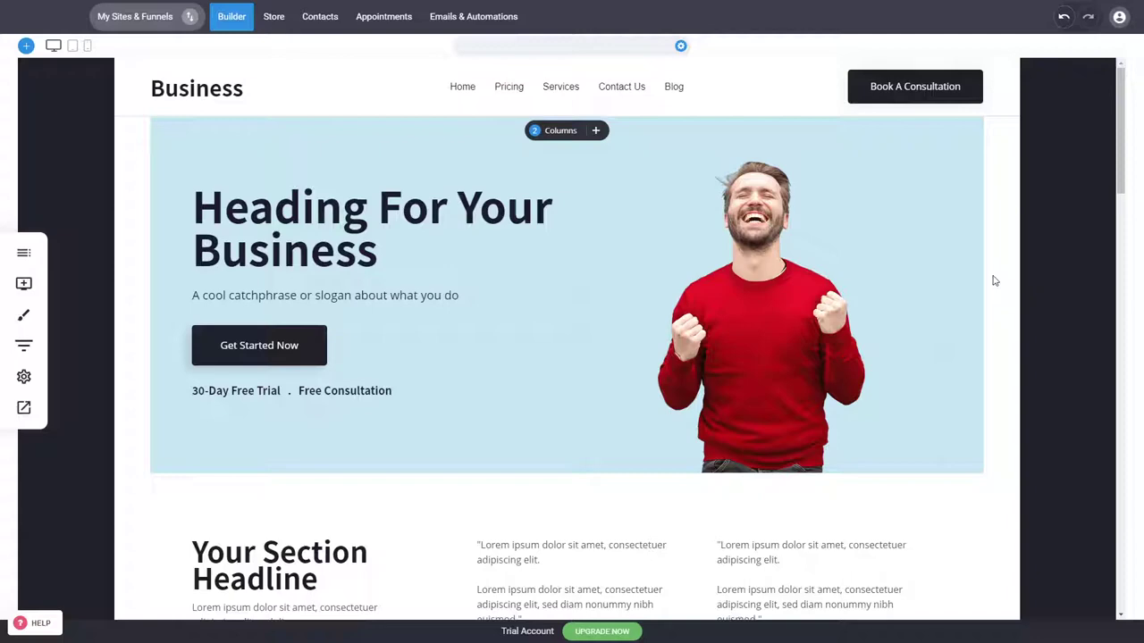
scroll(994, 281, "down", 5)
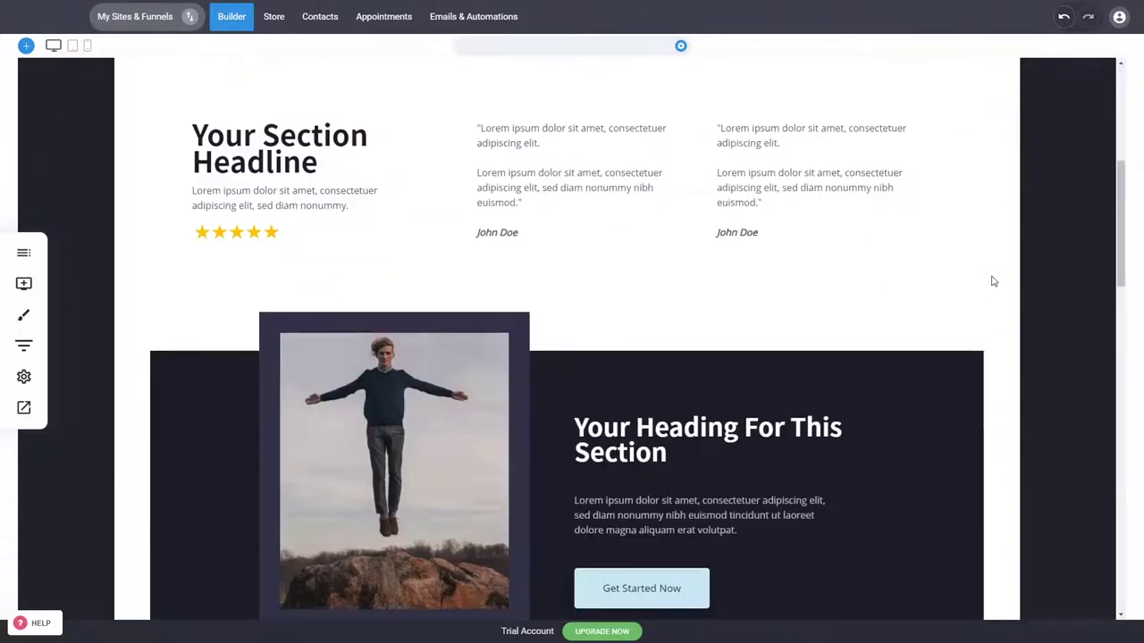
scroll(999, 274, "up", 5)
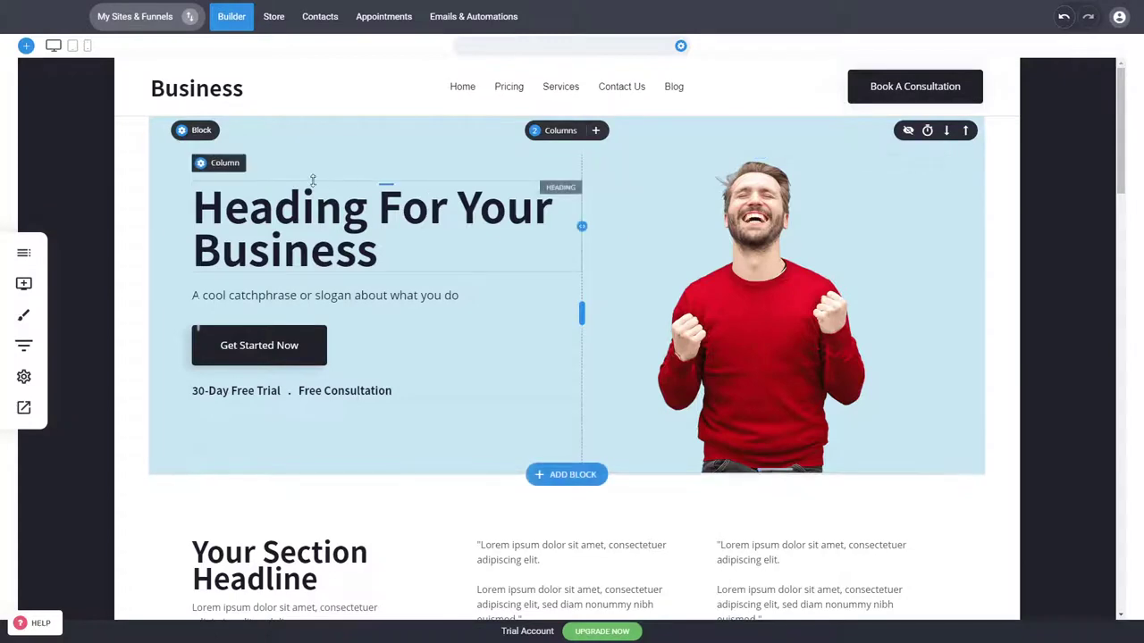
double_click(343, 238)
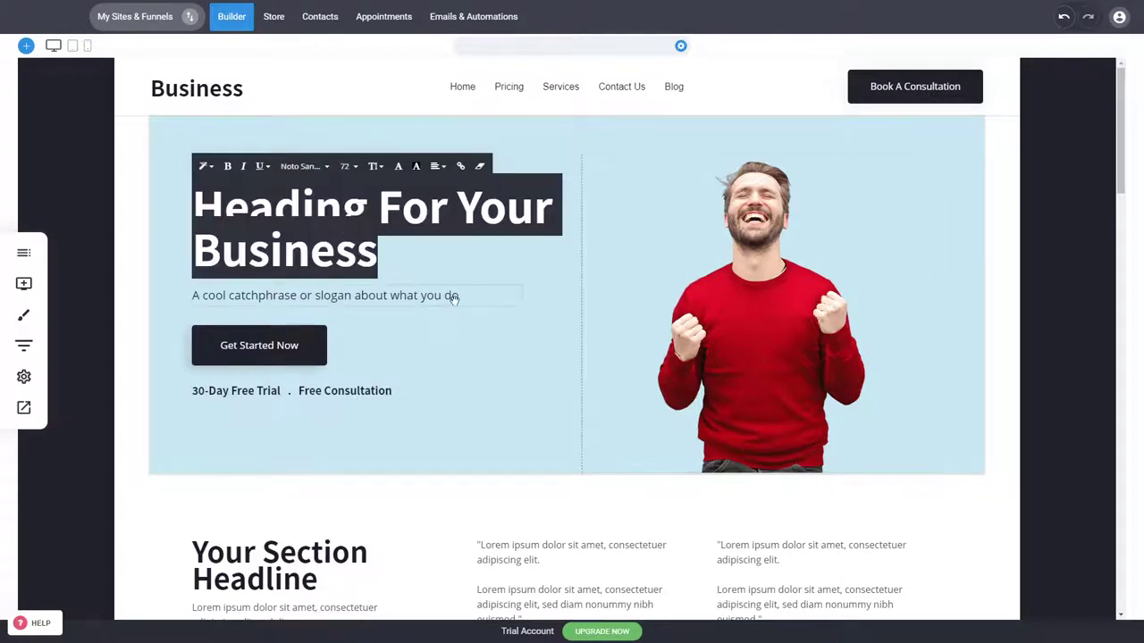
key("Escape")
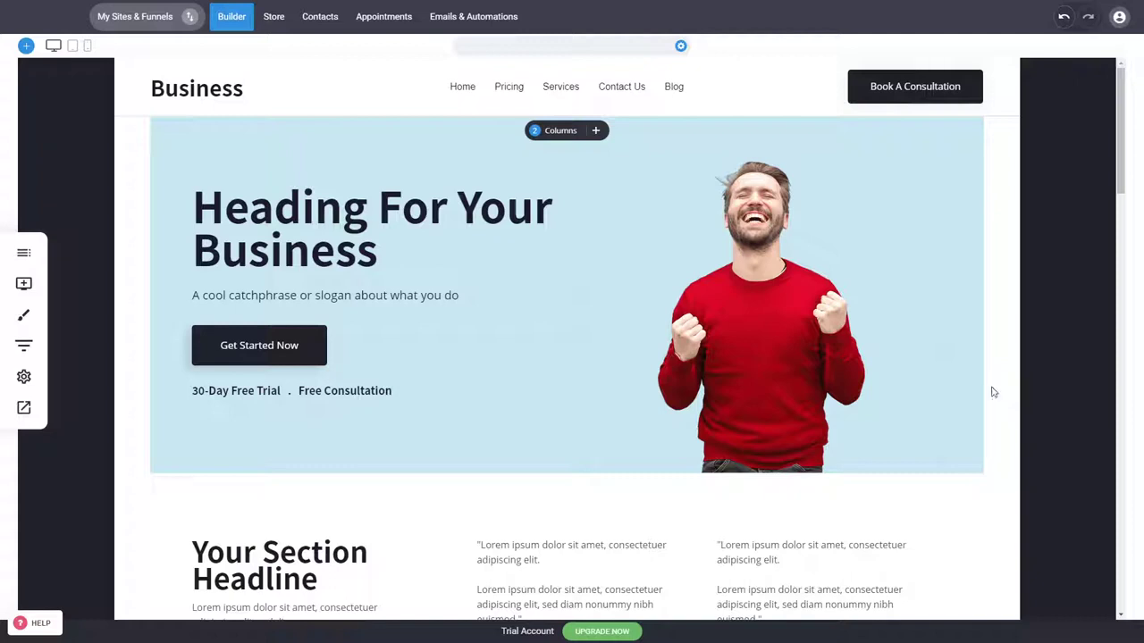
scroll(992, 387, "down", 1)
scroll(934, 398, "up", 1)
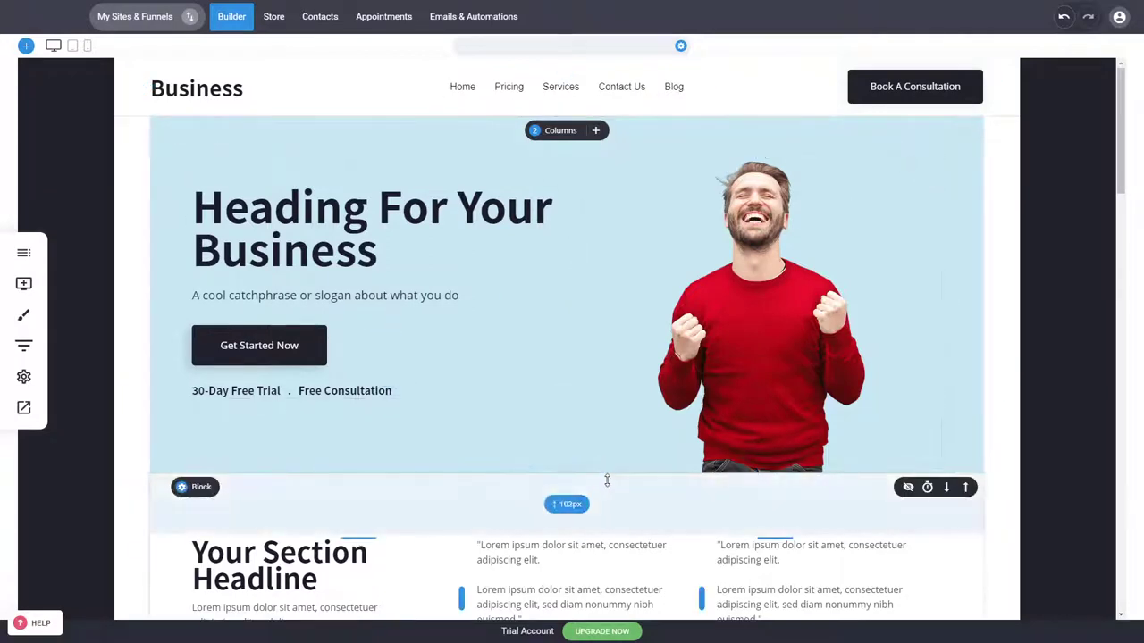
- Open the block library for a position directly below the hero section and browse the Hero templates
mouse_move(594, 477)
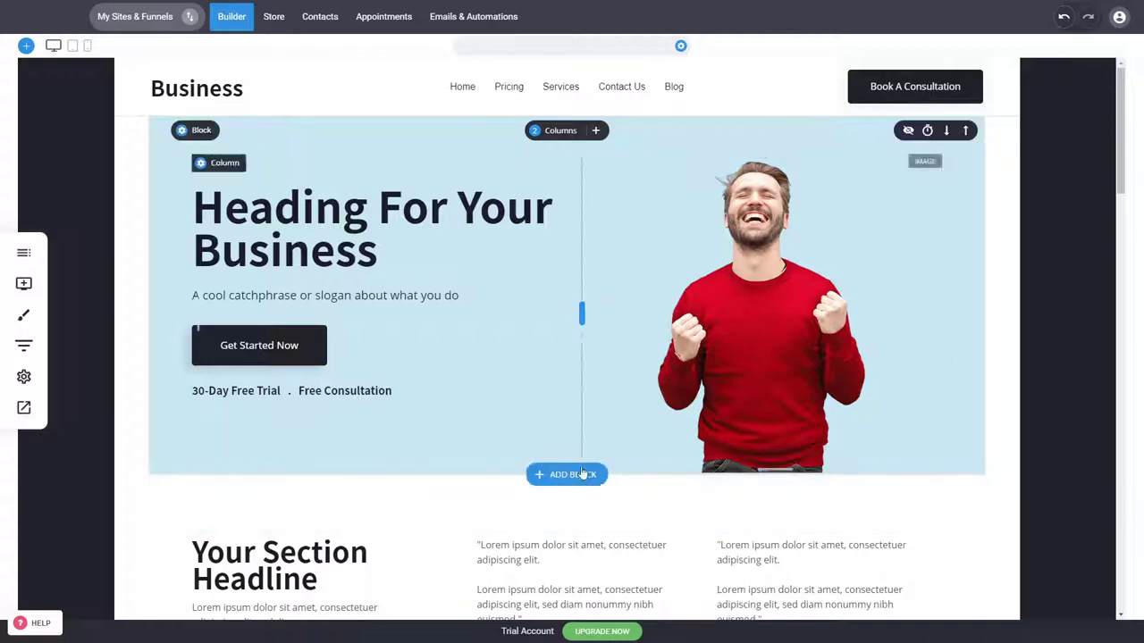
left_click(579, 475)
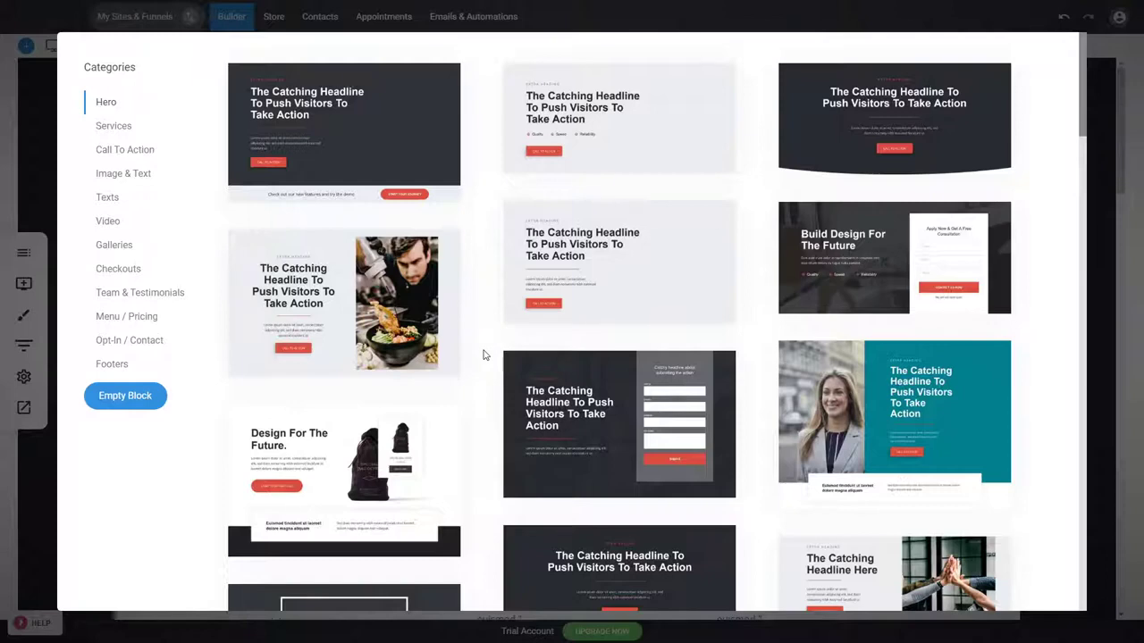
scroll(483, 355, "down", 3)
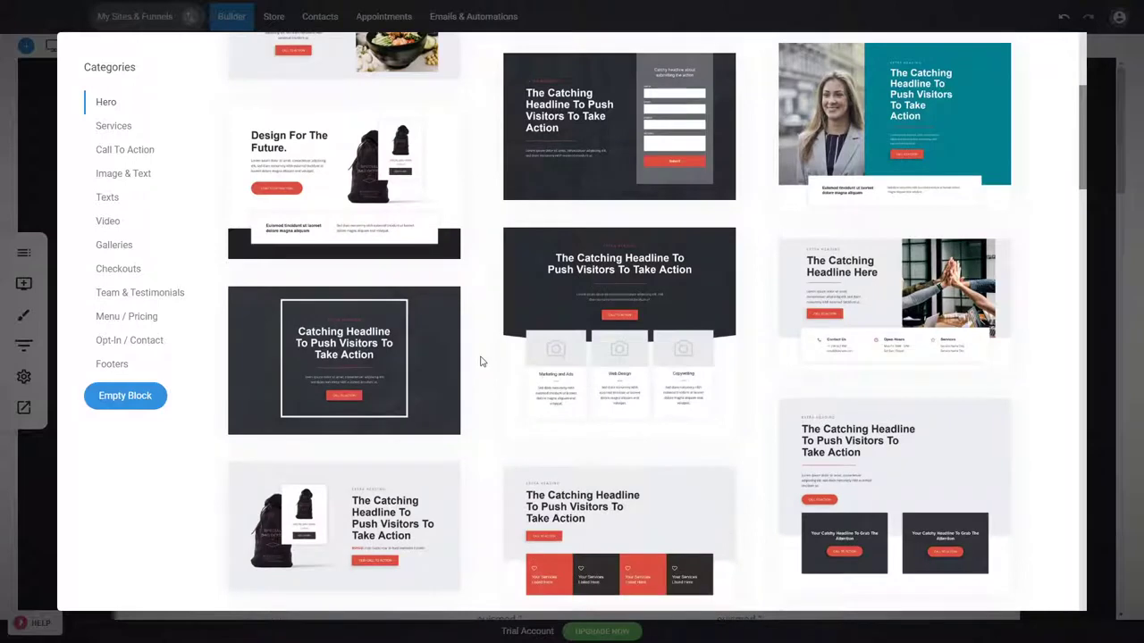
scroll(468, 298, "up", 1)
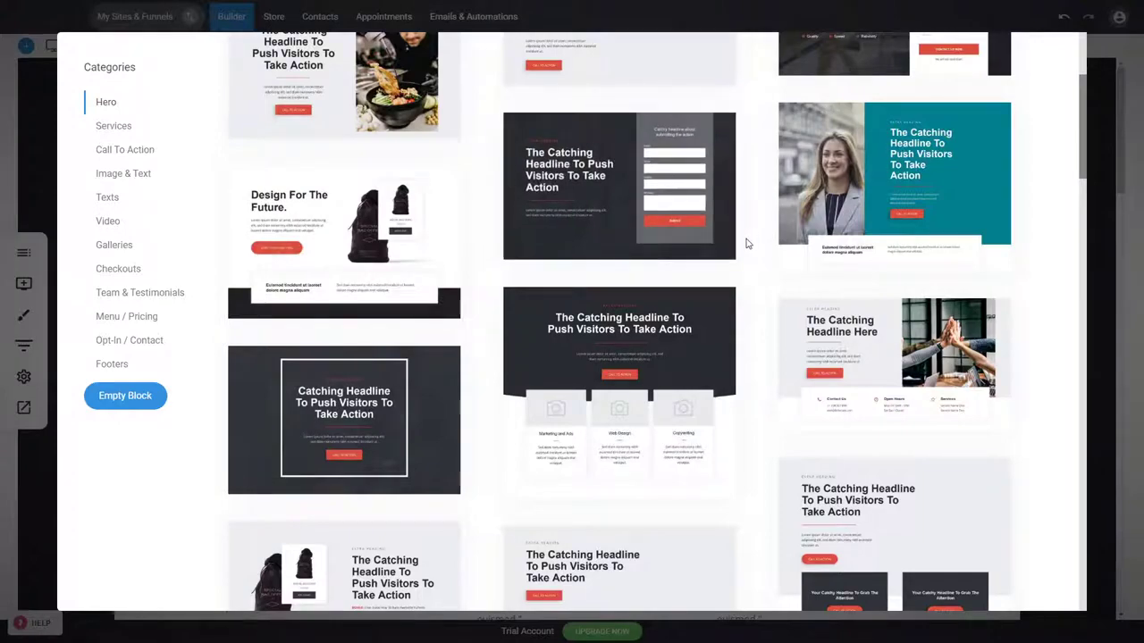
scroll(749, 241, "down", 5)
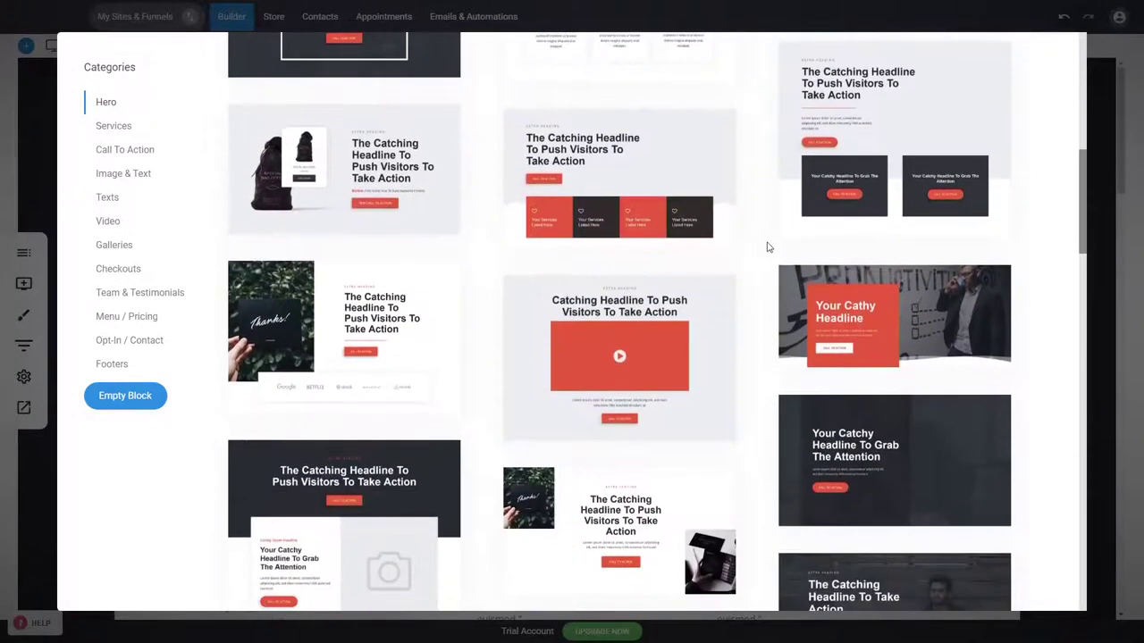
scroll(751, 246, "down", 7)
scroll(755, 251, "down", 7)
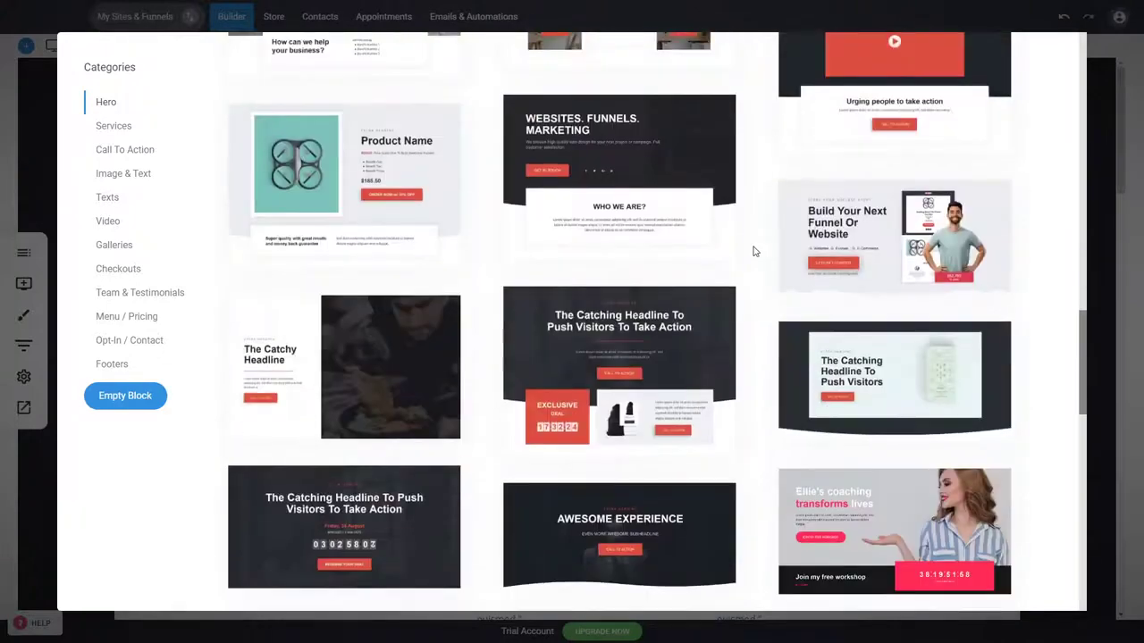
scroll(755, 252, "up", 11)
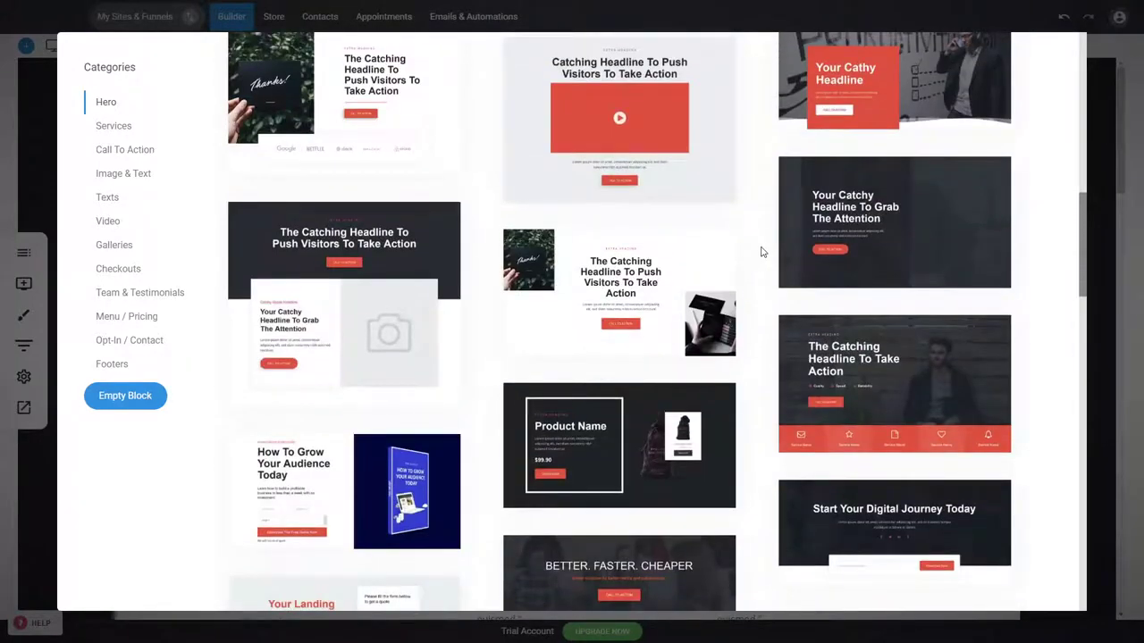
scroll(761, 251, "up", 2)
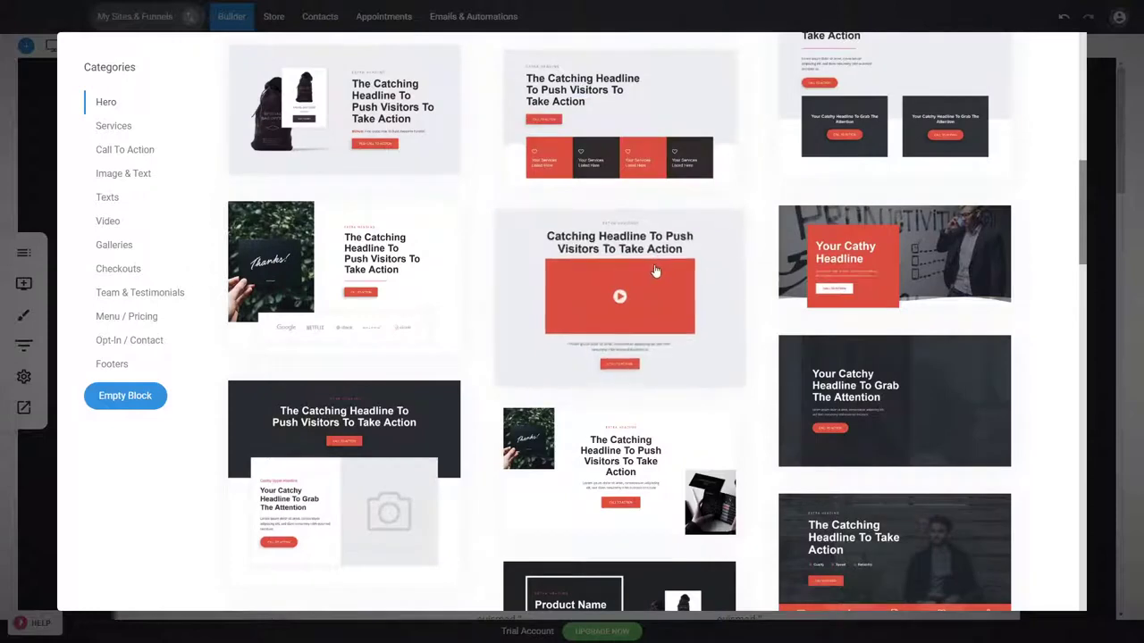
scroll(758, 273, "up", 1)
scroll(759, 273, "up", 3)
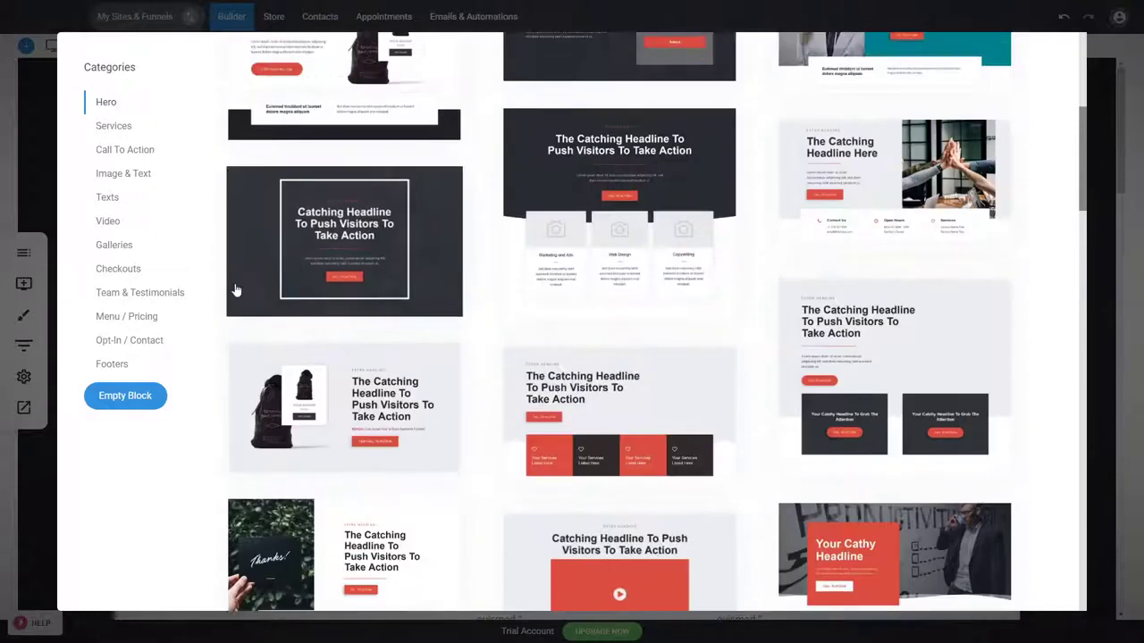
- Insert the Video category block headed "Catchy Headline To Push Visitors To Play The Video" below the hero section
left_click(107, 223)
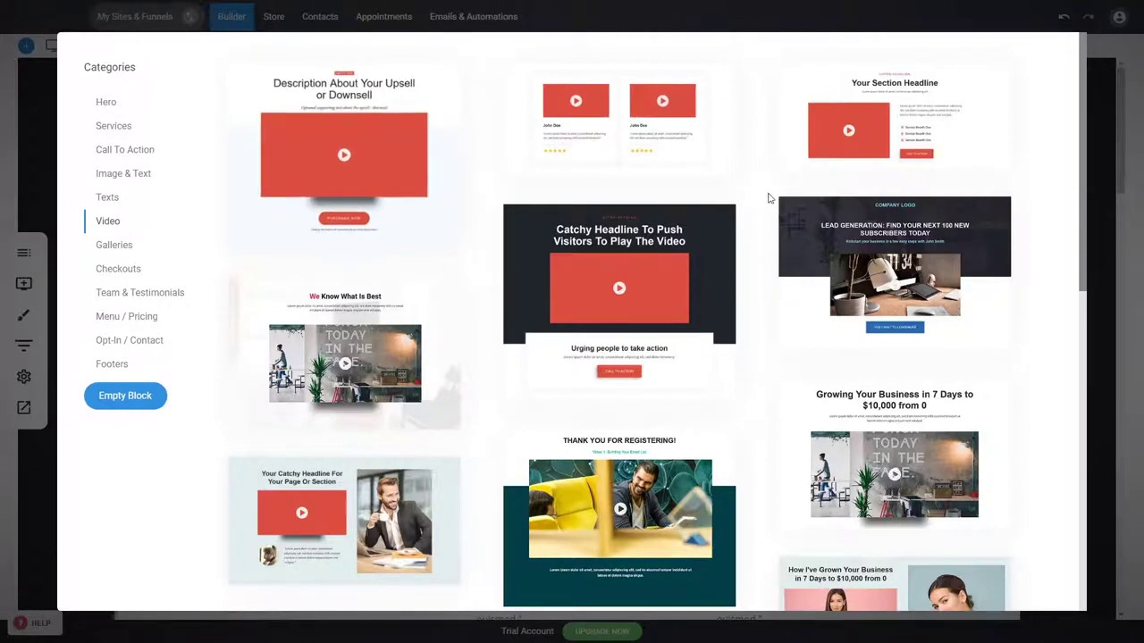
left_click(709, 274)
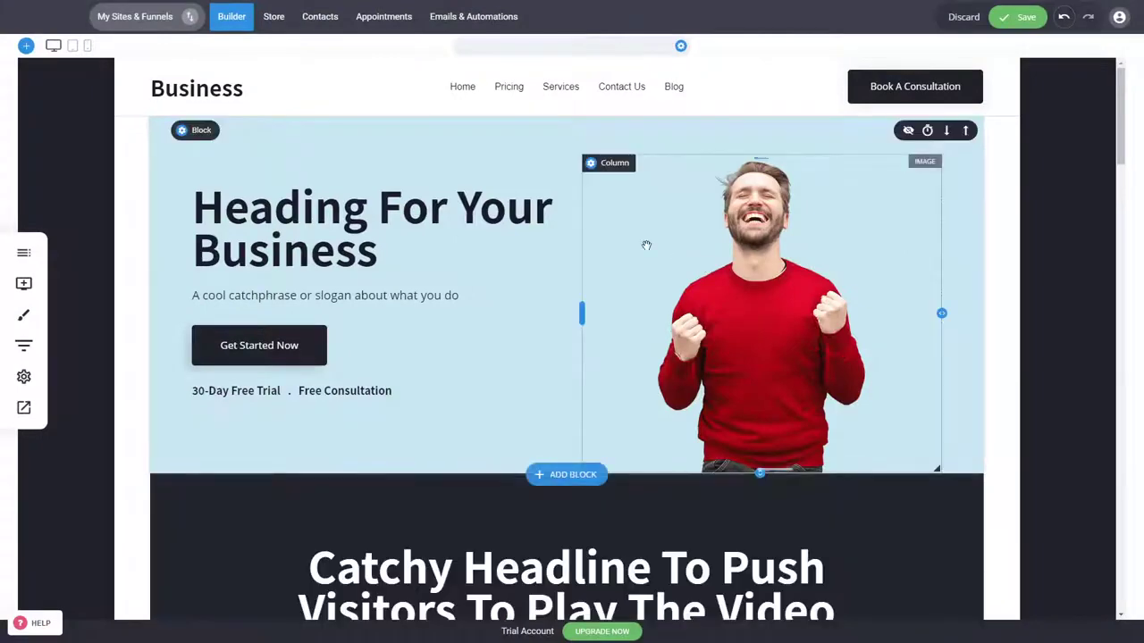
scroll(679, 253, "down", 4)
scroll(898, 429, "down", 1)
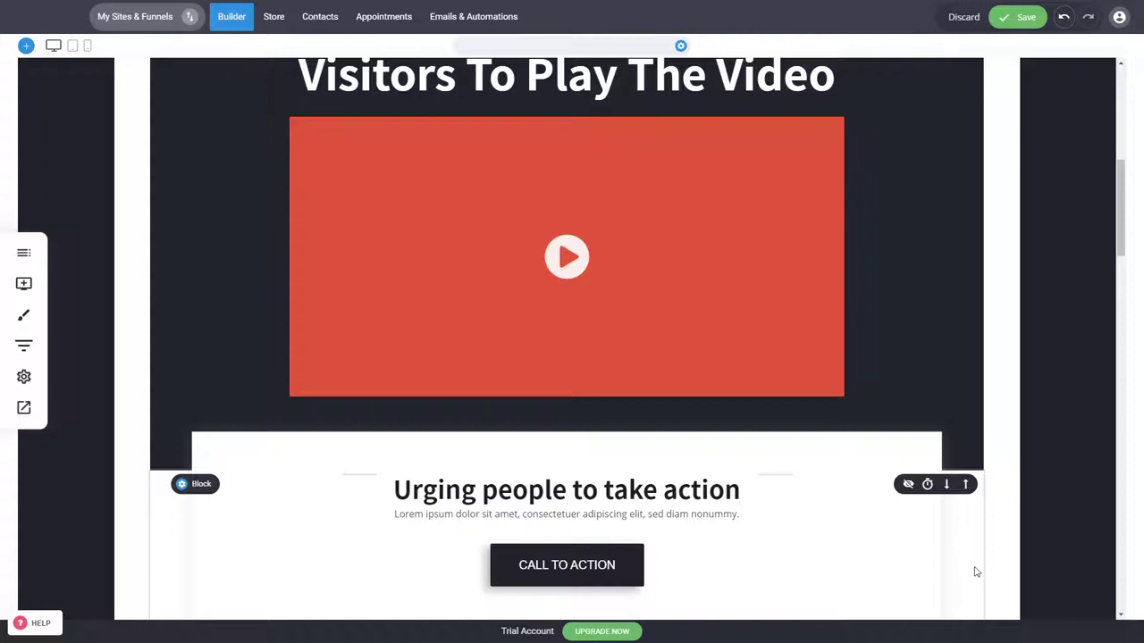
scroll(972, 563, "up", 5)
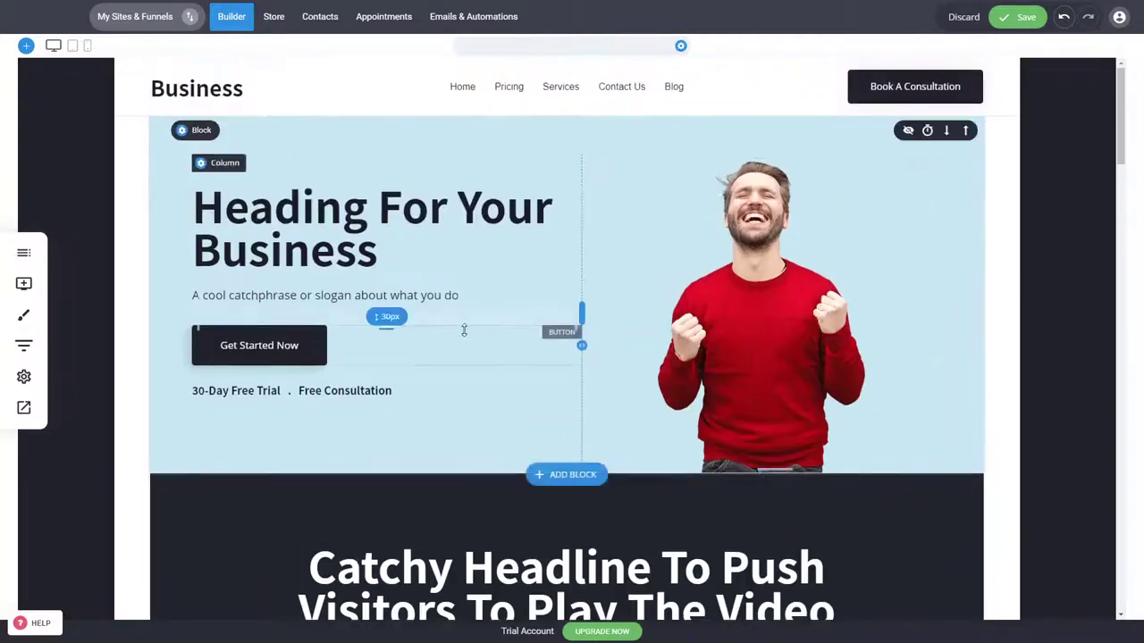
- Hide the original hero block above the new video block and review the video block's content
left_click(908, 131)
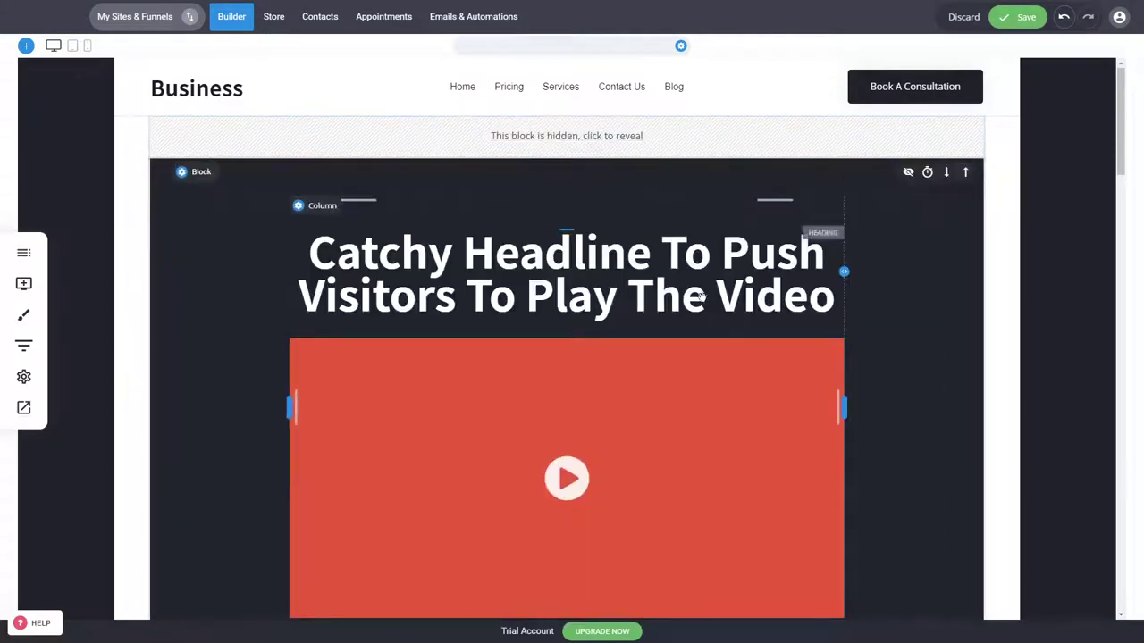
scroll(871, 436, "down", 3)
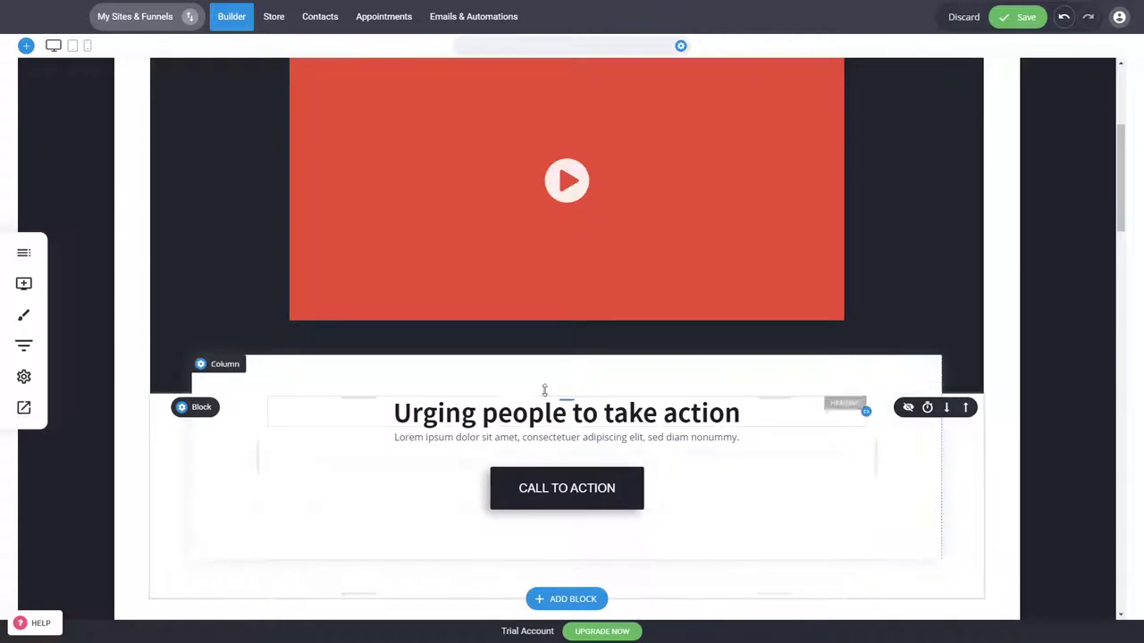
scroll(749, 367, "up", 3)
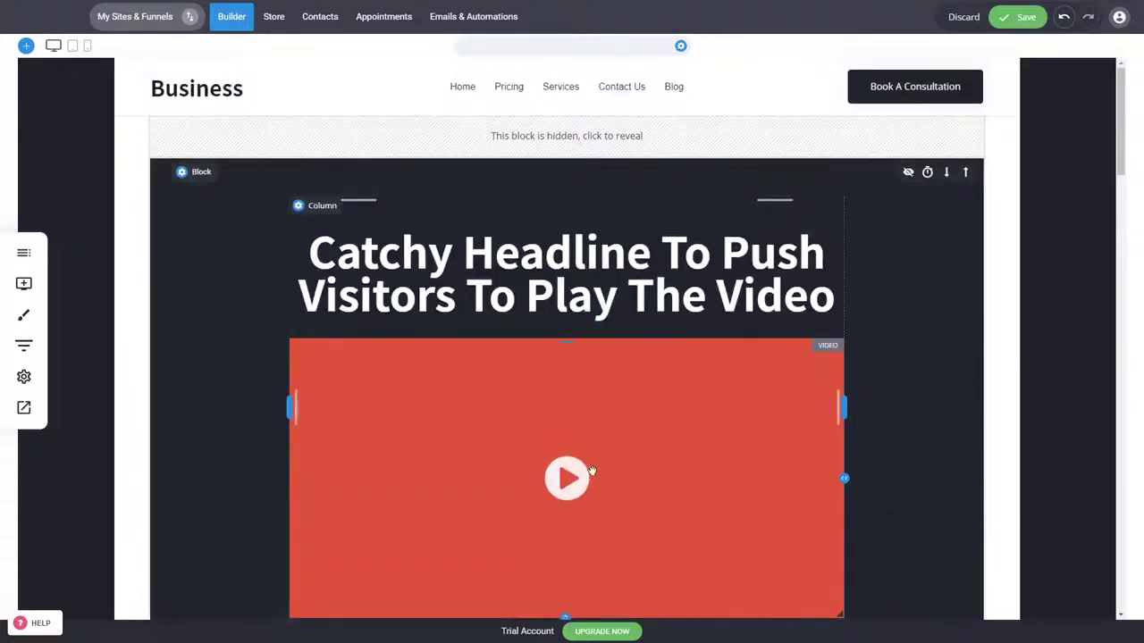
scroll(524, 340, "down", 2)
scroll(523, 339, "down", 1)
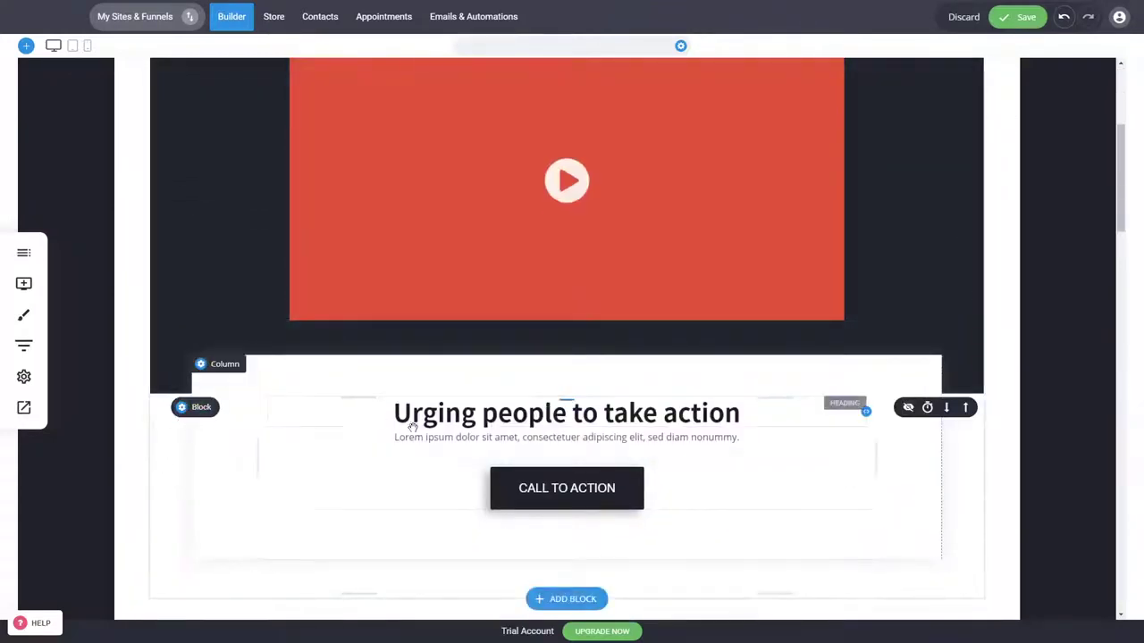
scroll(822, 468, "up", 3)
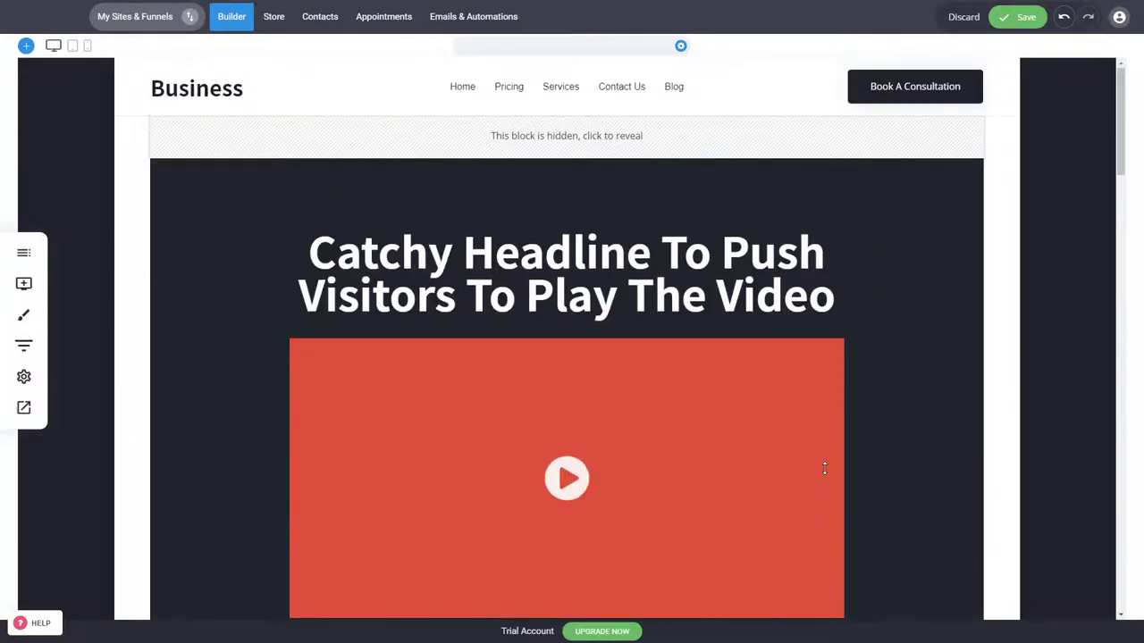
- Add a text paragraph element between the video block's headline and the video
left_click(580, 256)
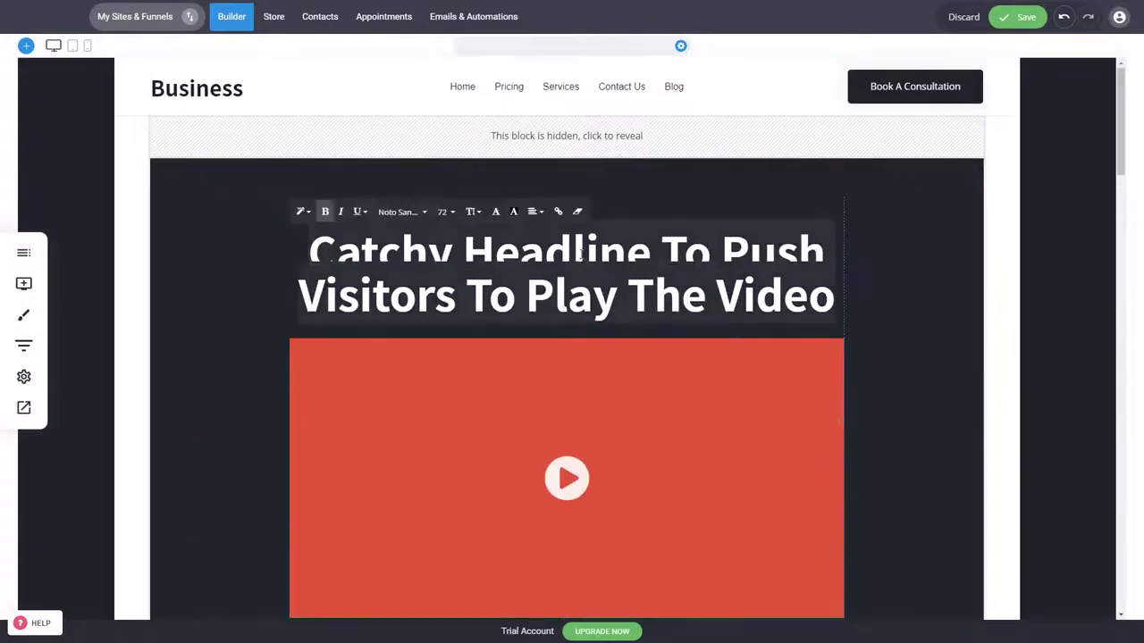
left_click(36, 286)
left_click_drag(102, 136, 667, 319)
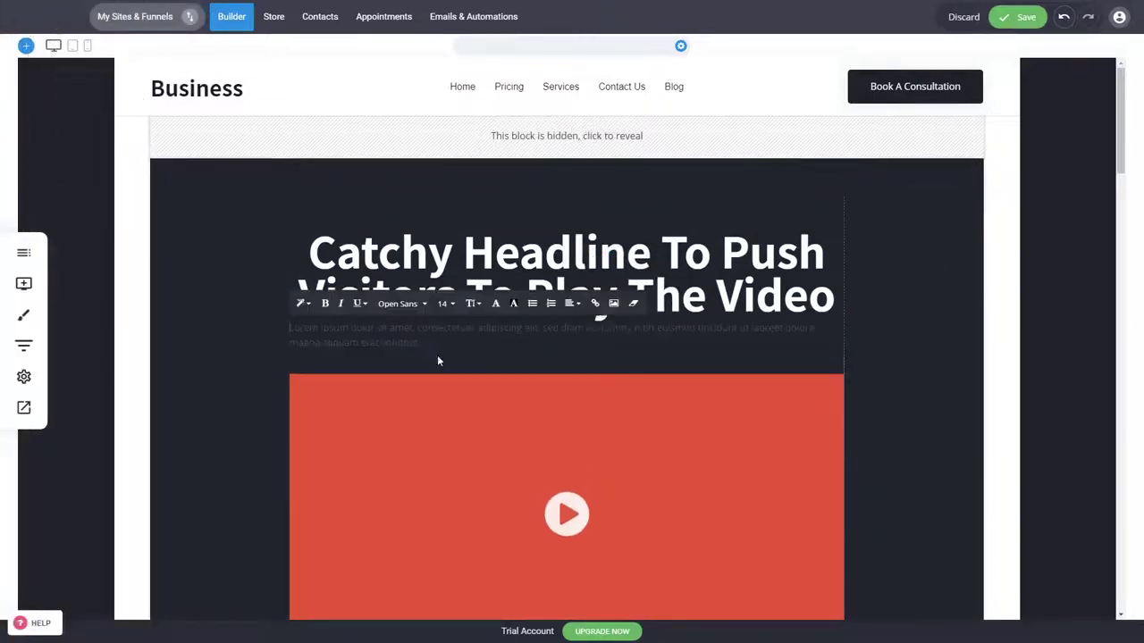
- Center the new paragraph below the headline and set its font size to 16
left_click(569, 303)
left_click(609, 320)
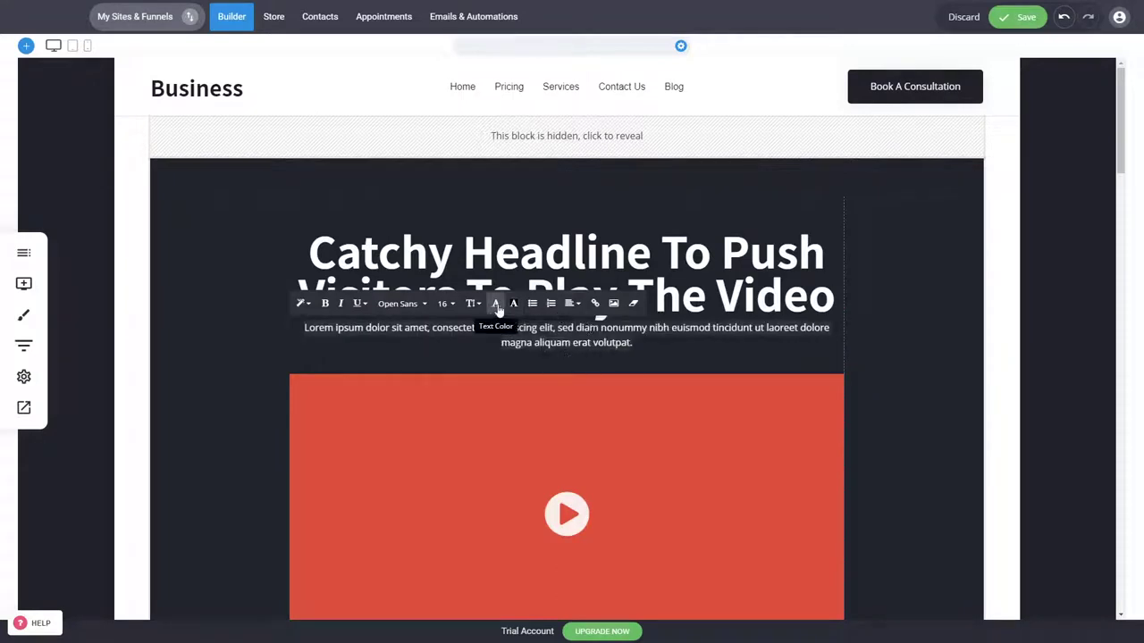
- Color the paragraph's text light gray and narrow its text element so it is slimmer than the headline
left_click(495, 303)
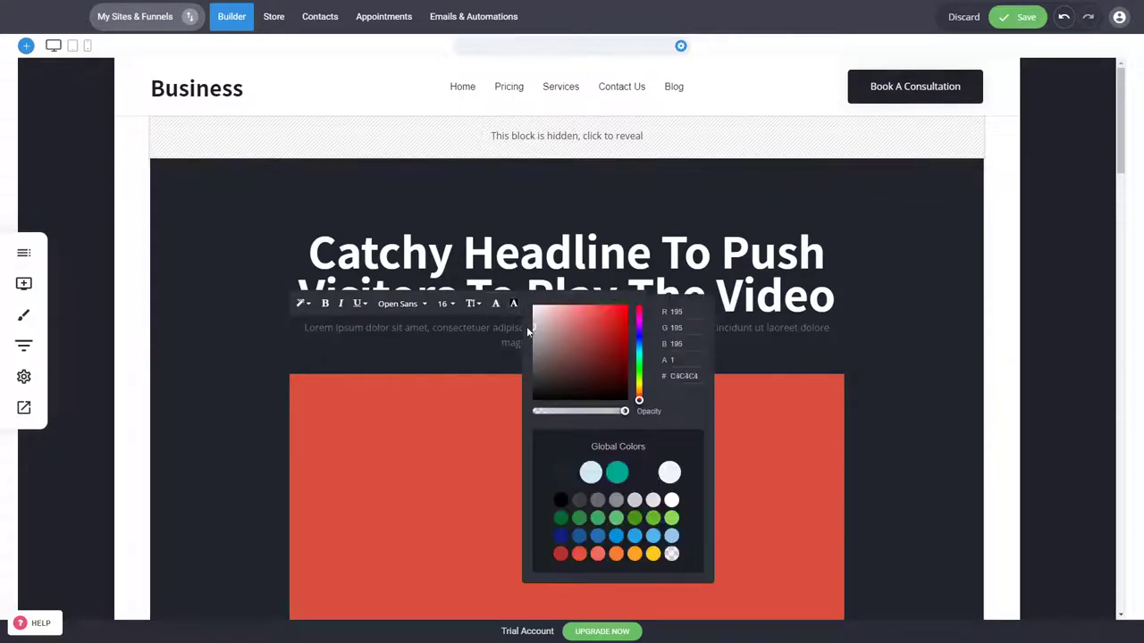
left_click(745, 375)
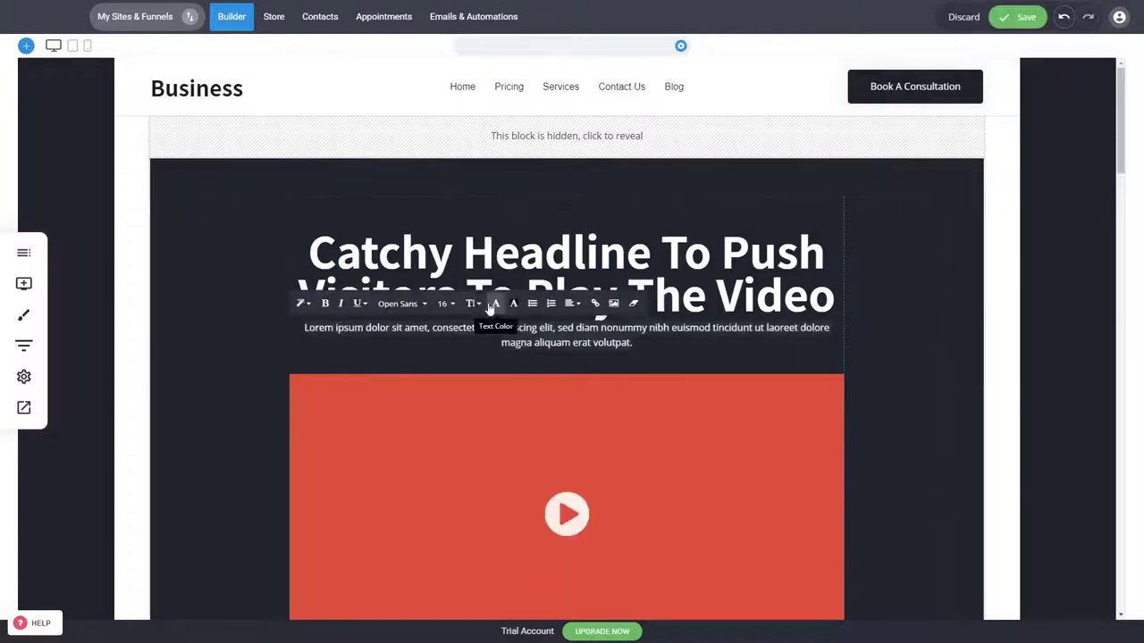
left_click(496, 303)
left_click(901, 379)
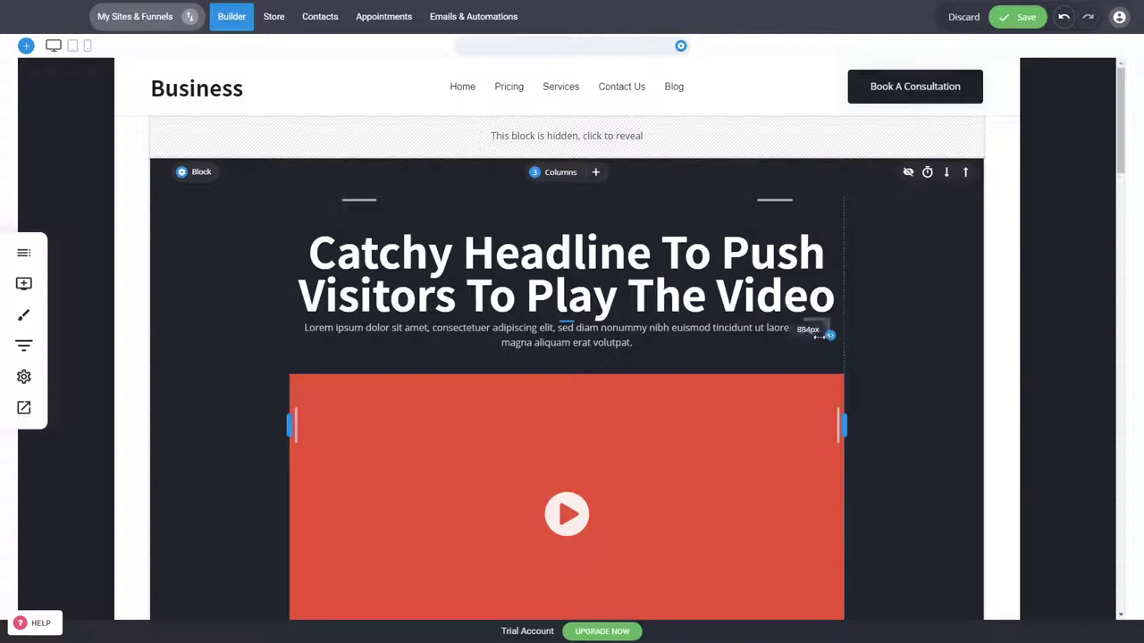
left_click_drag(835, 336, 776, 336)
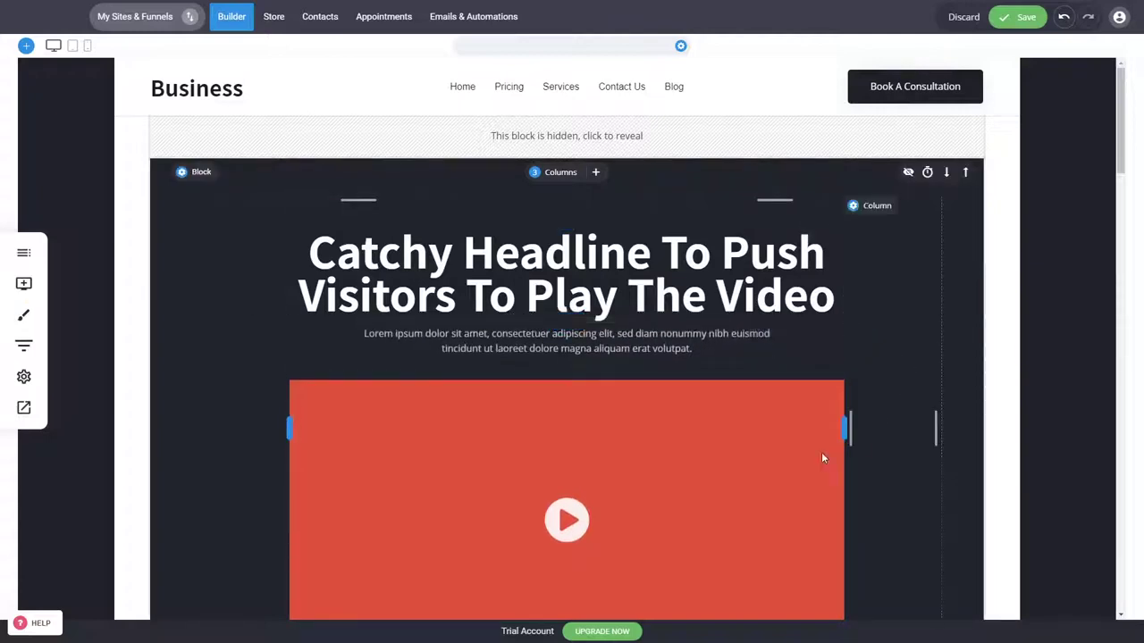
- Replace the video's custom thumbnail with the photo of a woman holding a yoga pose on rocky desert ground
scroll(804, 456, "down", 2)
left_click(671, 447)
left_click(662, 420)
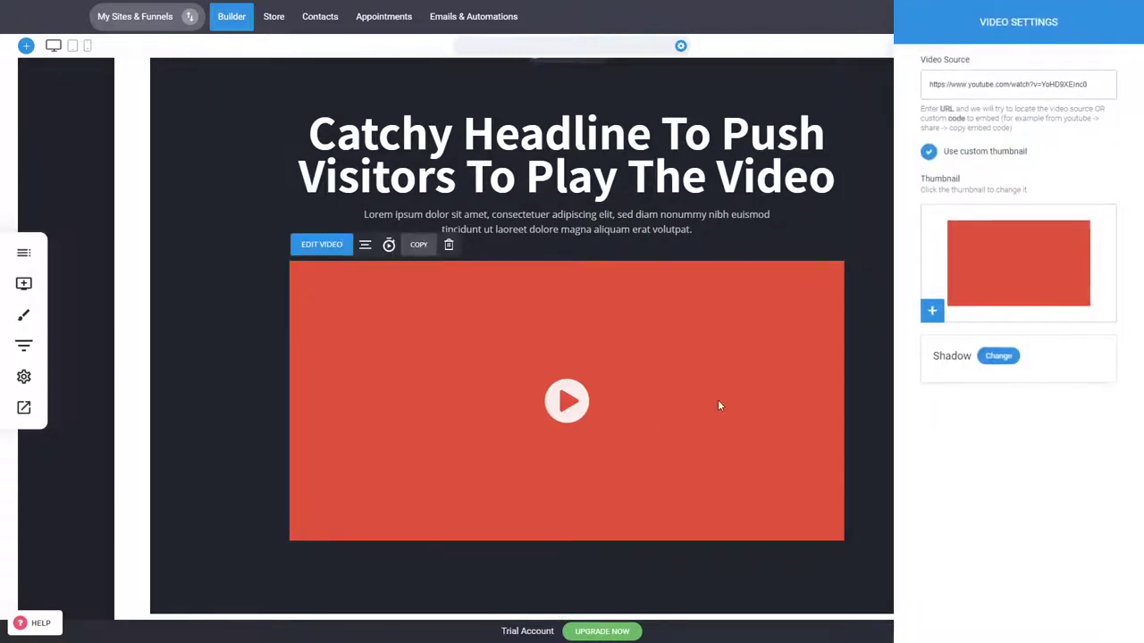
left_click_drag(1098, 84, 929, 84)
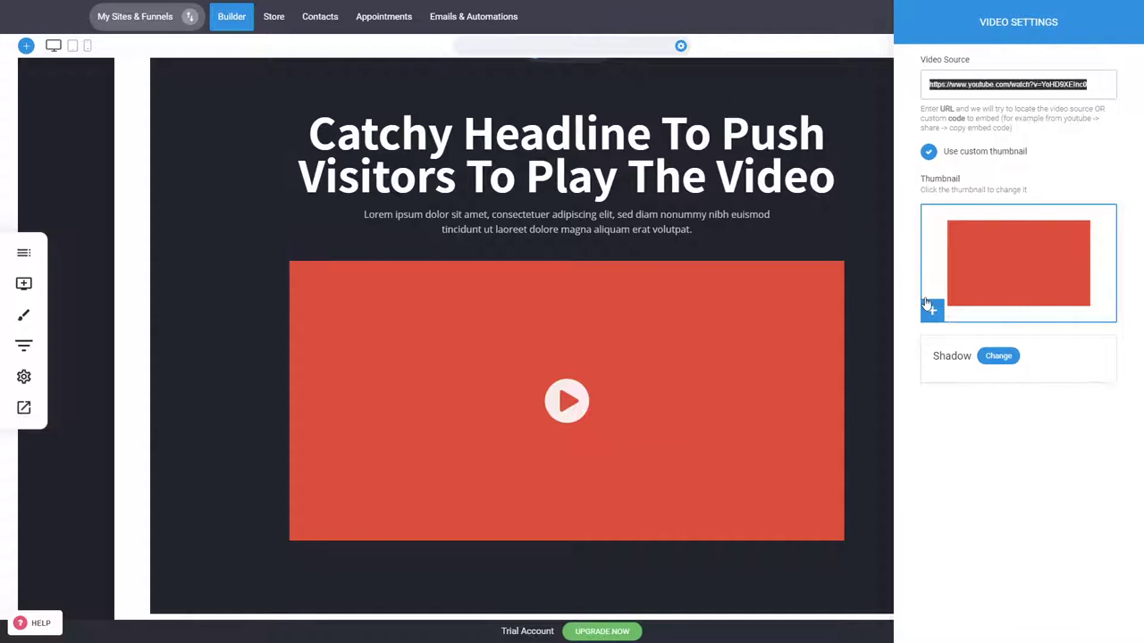
left_click(984, 284)
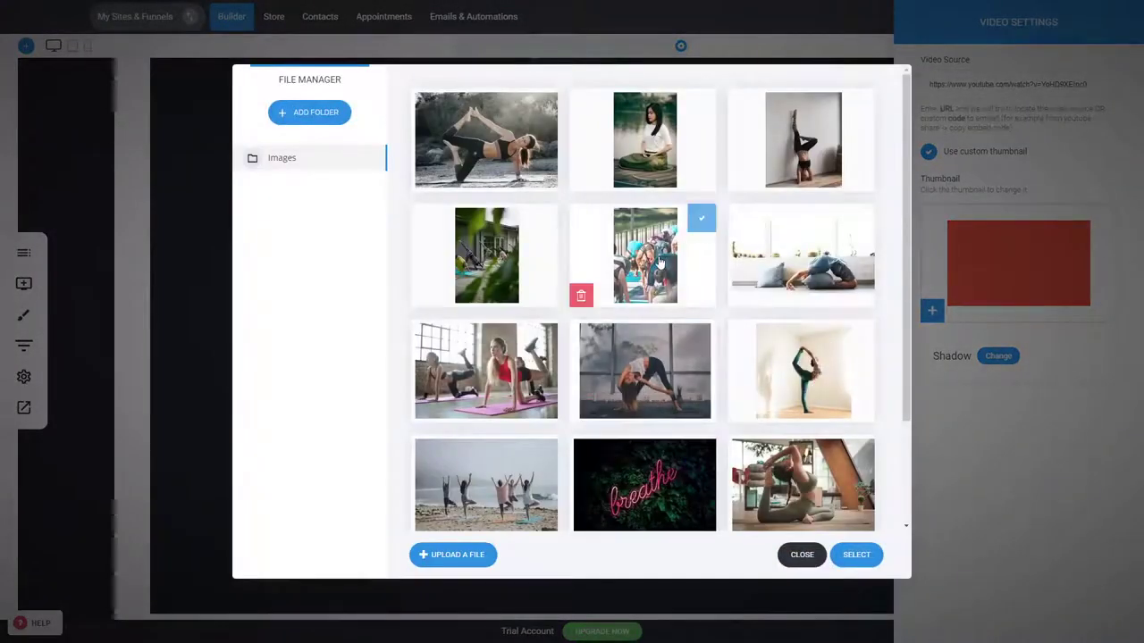
left_click(480, 158)
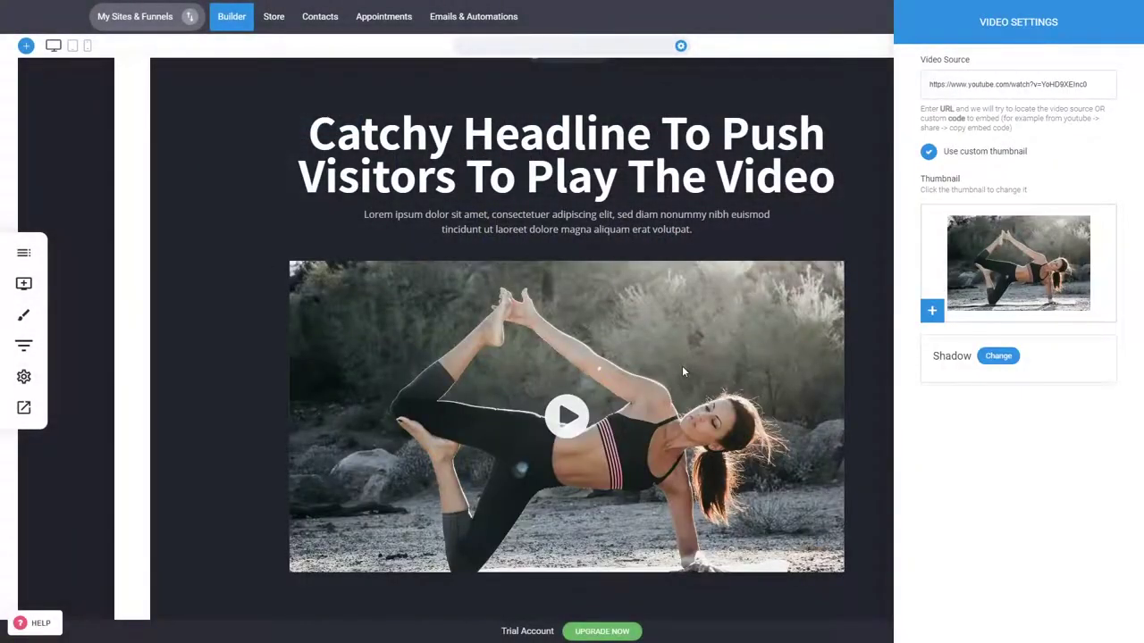
left_click(683, 368)
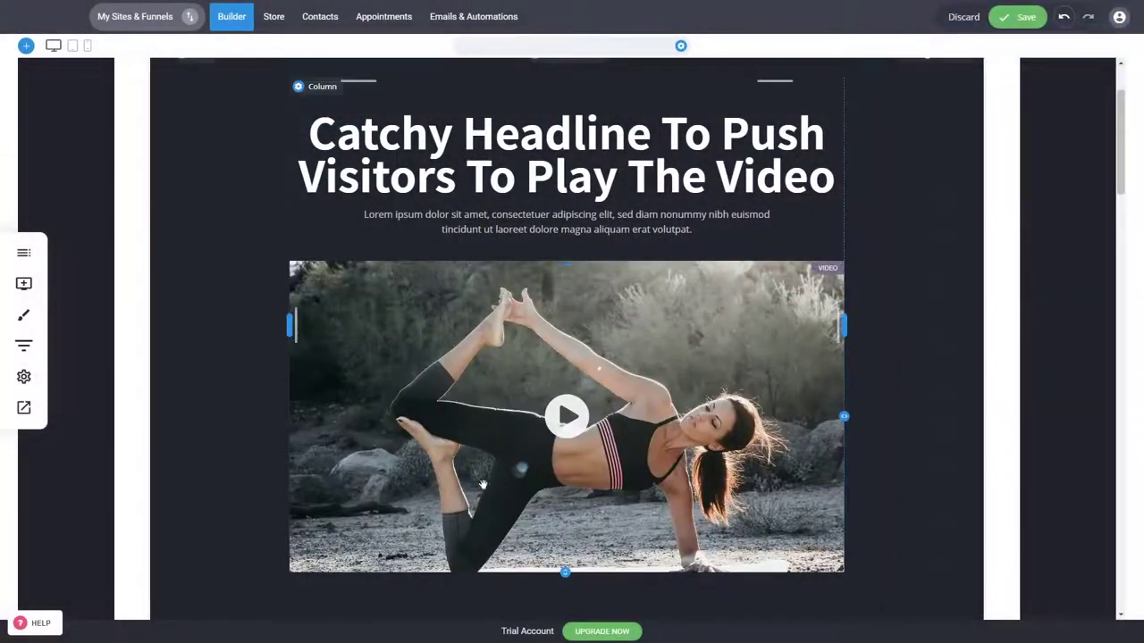
- Set the video block's background image to the photo of a woman doing a seated backbend beside wooden beams
scroll(913, 384, "down", 3)
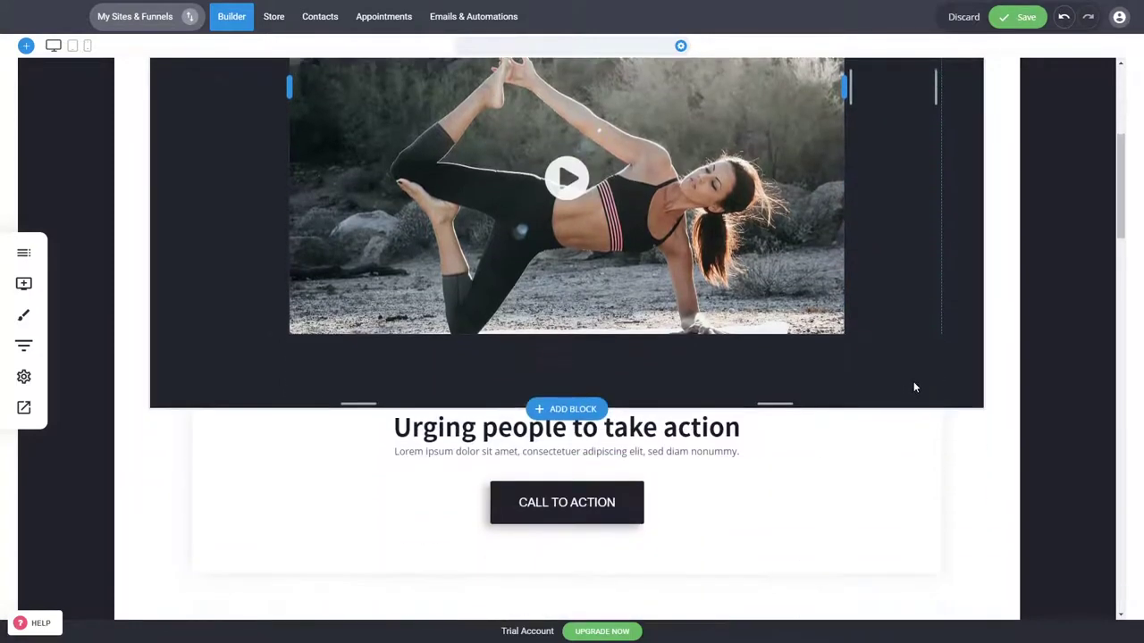
scroll(987, 525, "up", 5)
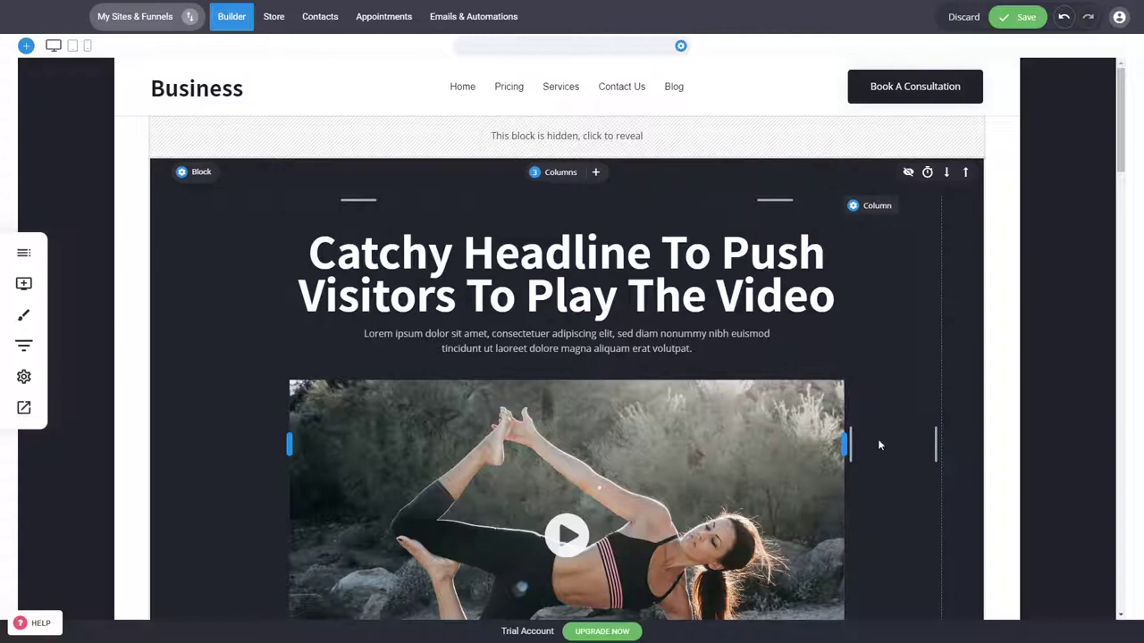
mouse_move(203, 177)
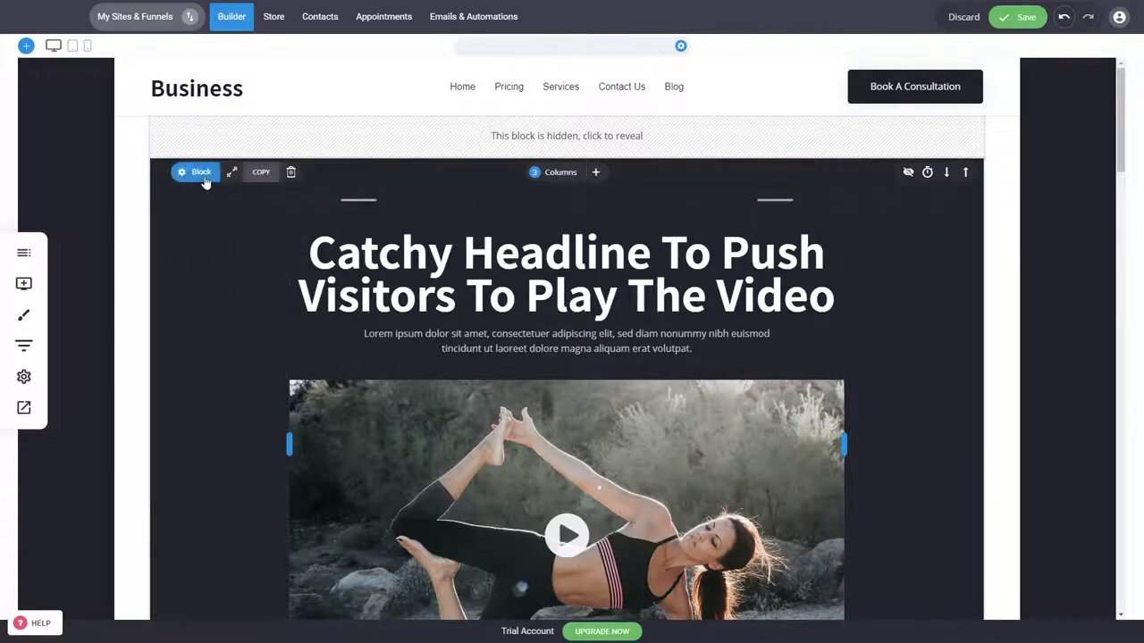
left_click(205, 180)
left_click(1030, 141)
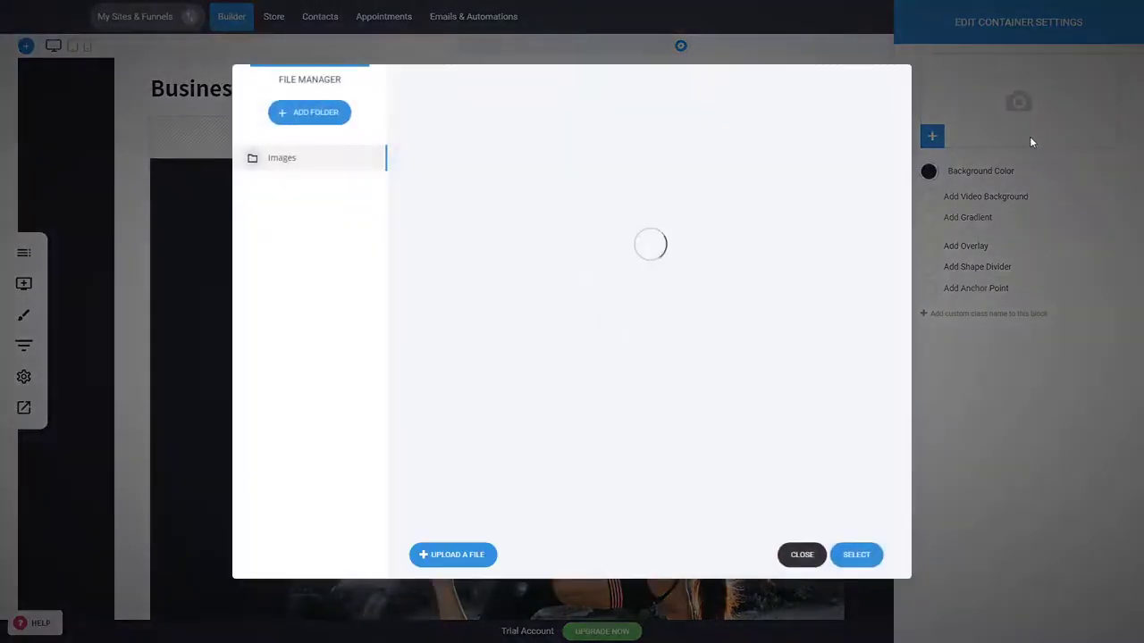
double_click(793, 489)
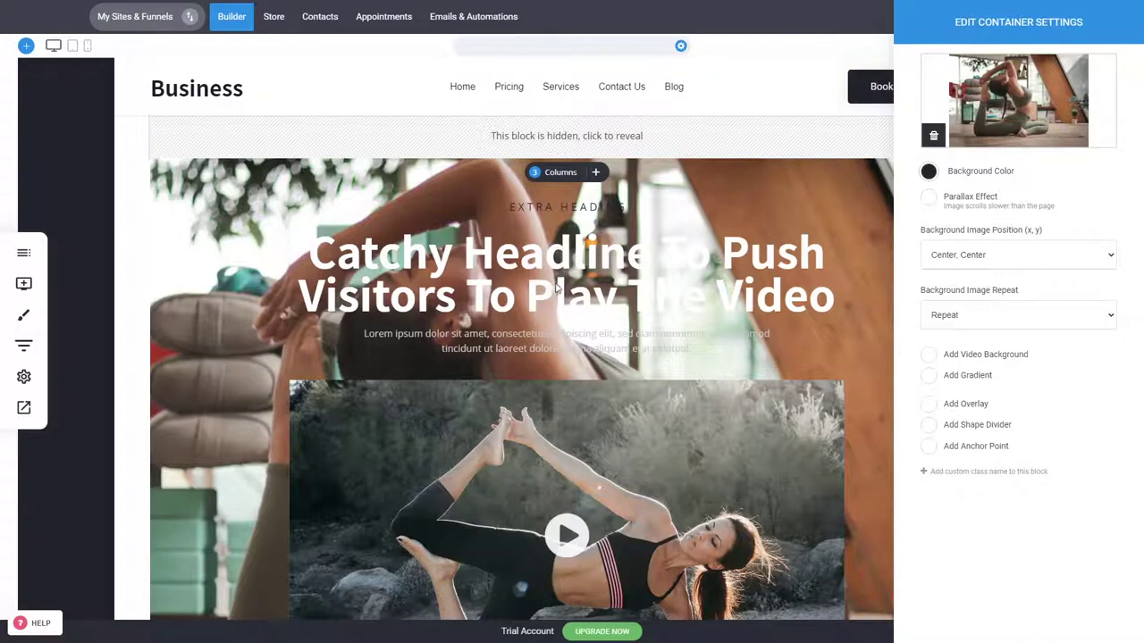
- Add an overlay in the dark global color 1C1C28 to the video block's background and reduce its opacity slightly
left_click(929, 405)
left_click(929, 429)
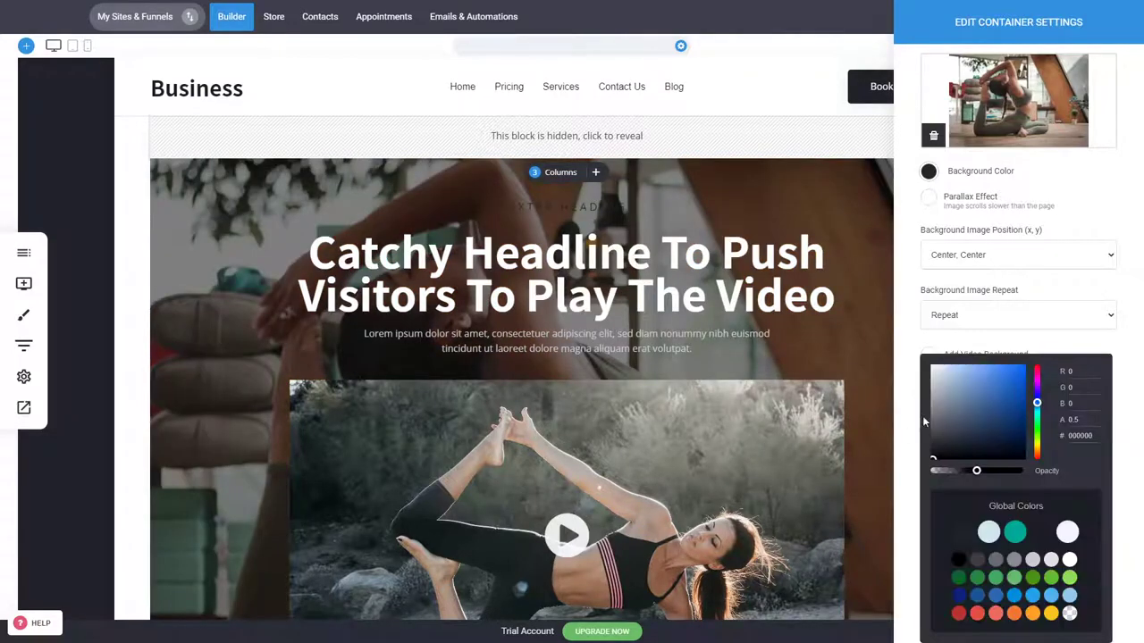
left_click(1041, 532)
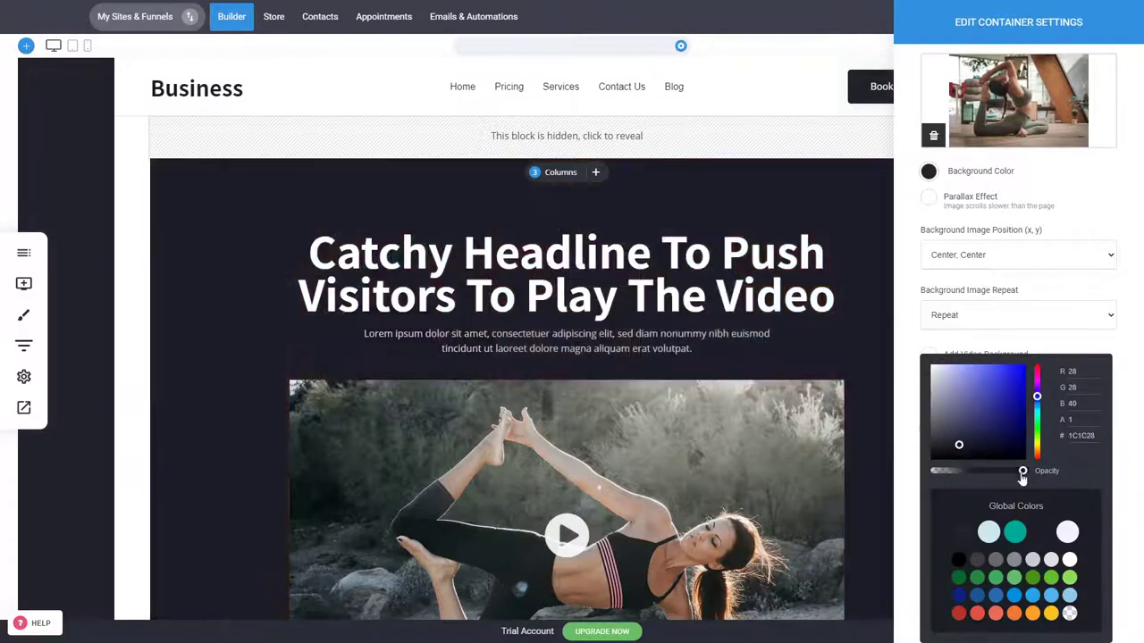
left_click_drag(1022, 478, 1016, 478)
left_click(647, 338)
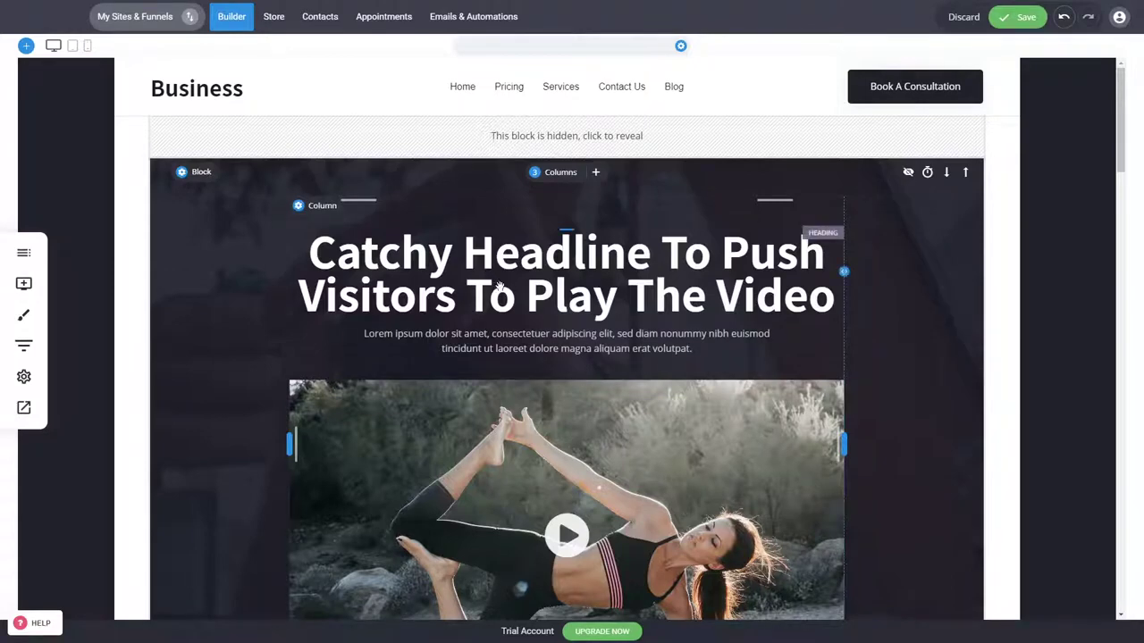
- Change the text of the button in the "Urging people to take action" section to "Book A Free Training"
scroll(864, 336, "down", 3)
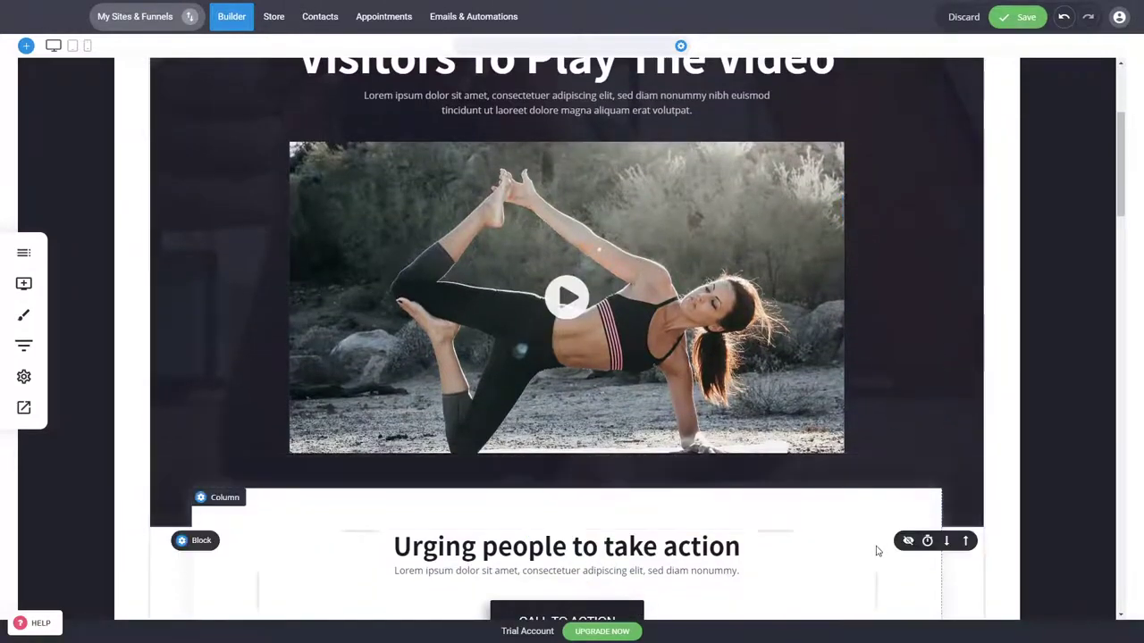
scroll(986, 551, "down", 2)
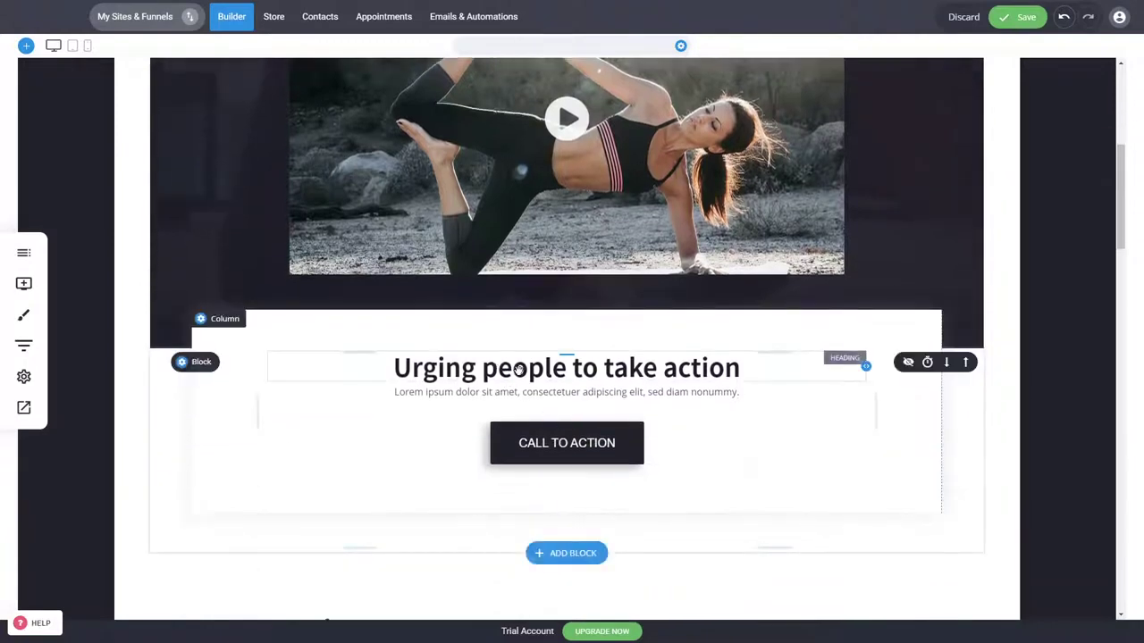
double_click(519, 370)
triple_click(511, 374)
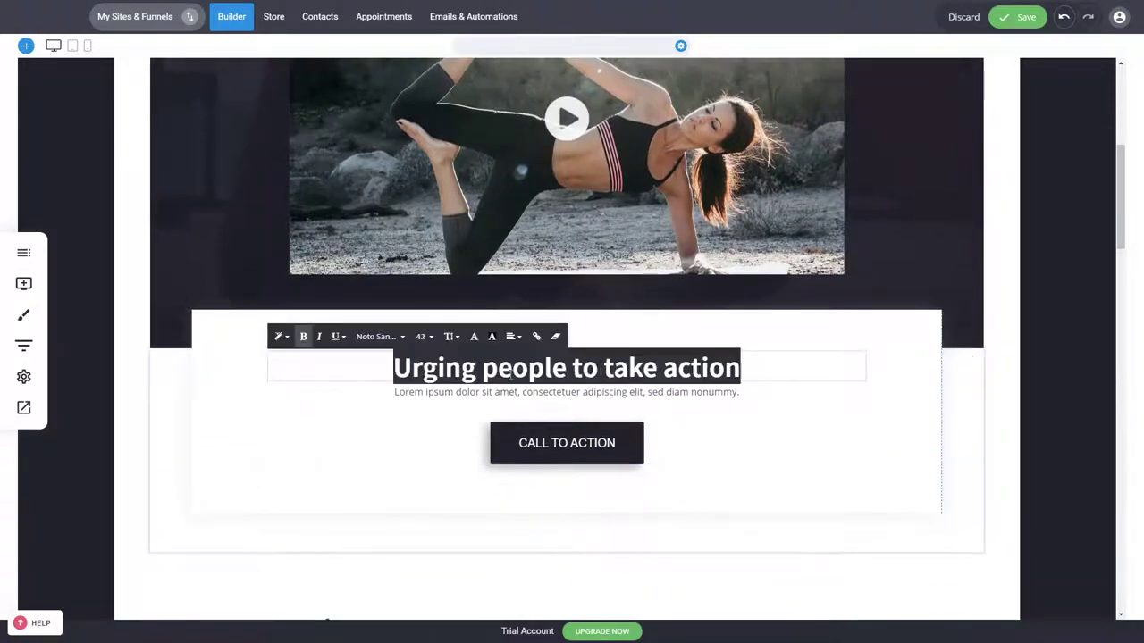
left_click(525, 399)
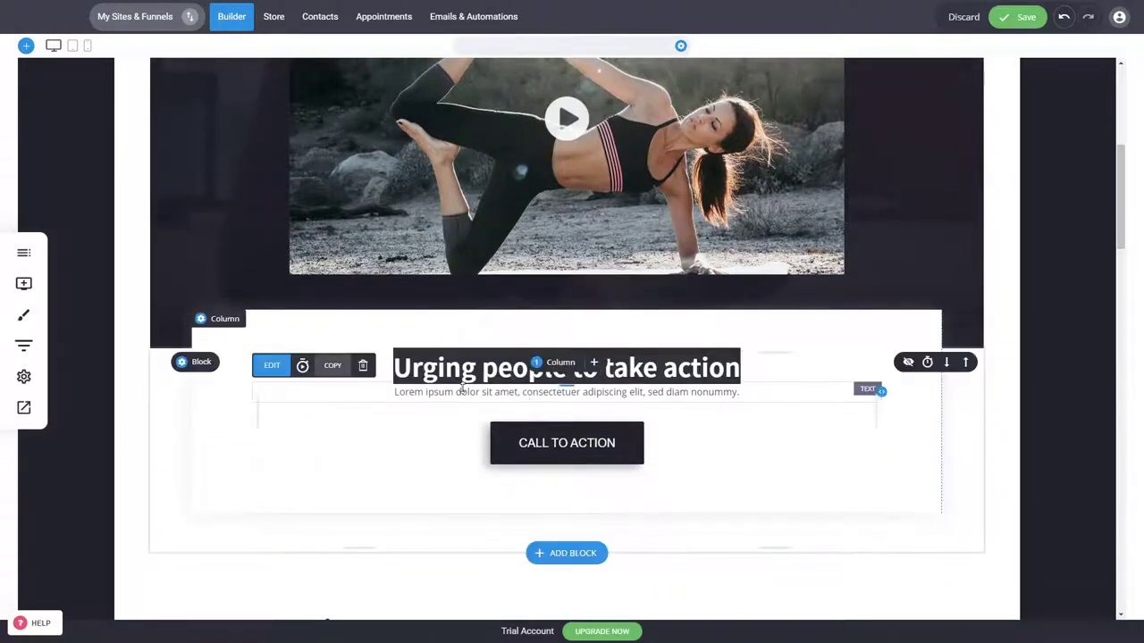
left_click(557, 447)
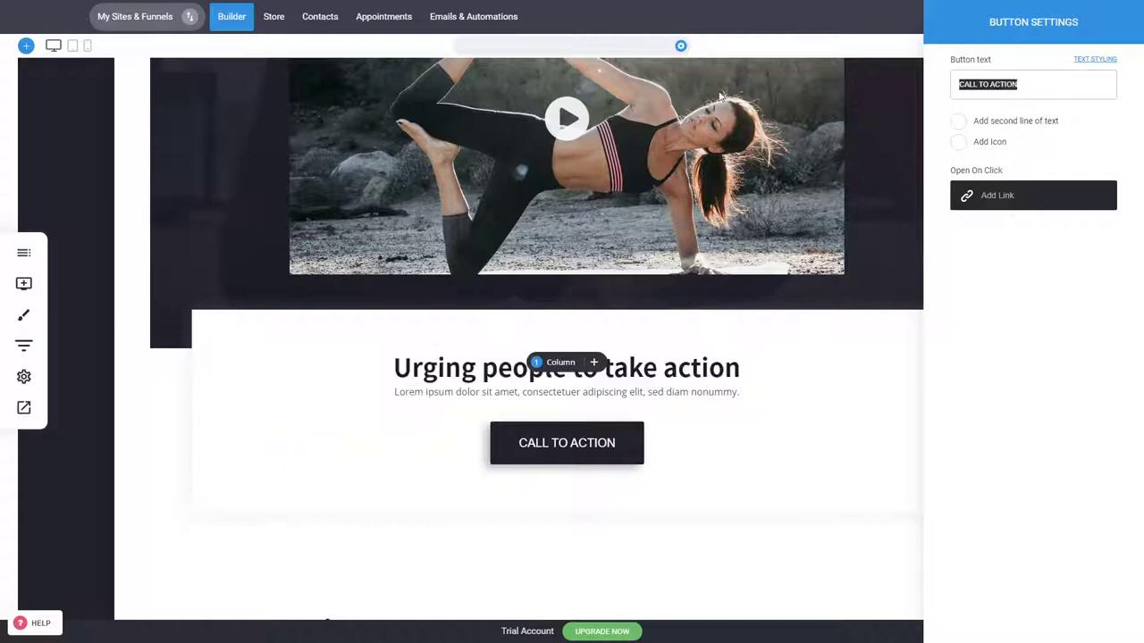
type("Book A Free Training")
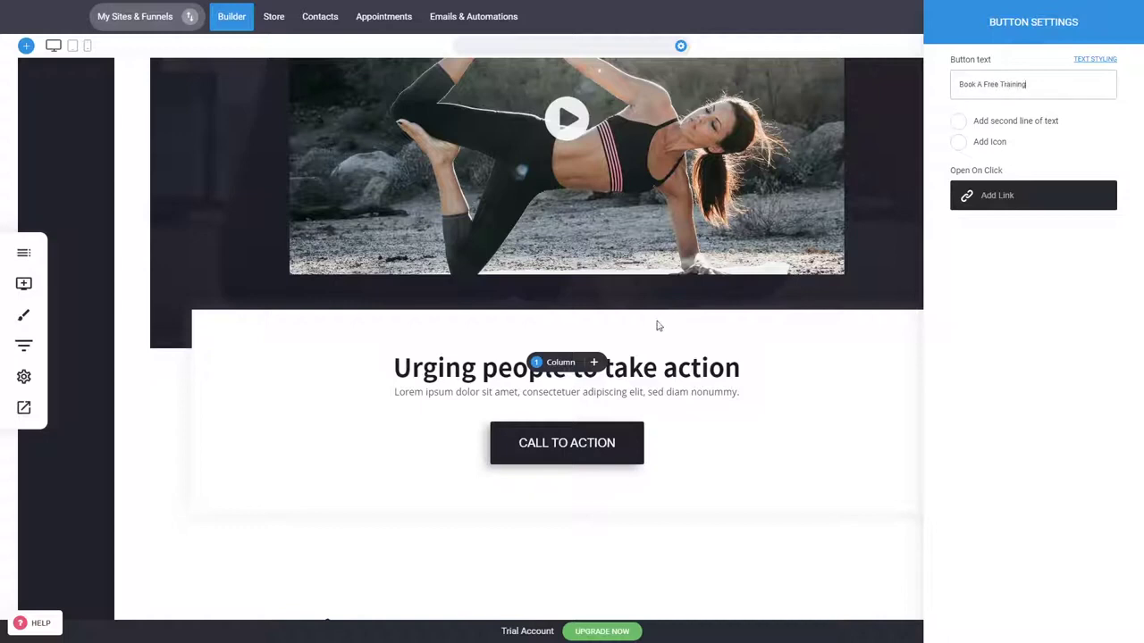
left_click(798, 443)
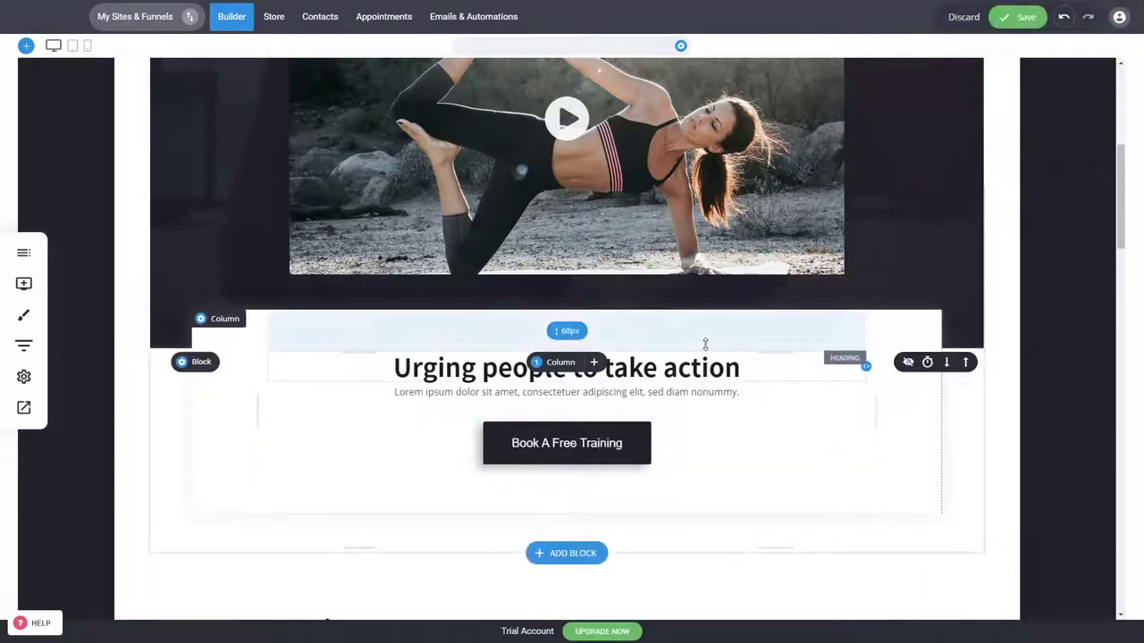
- Save the page and preview its video and call-to-action sections in desktop view
scroll(722, 343, "up", 4)
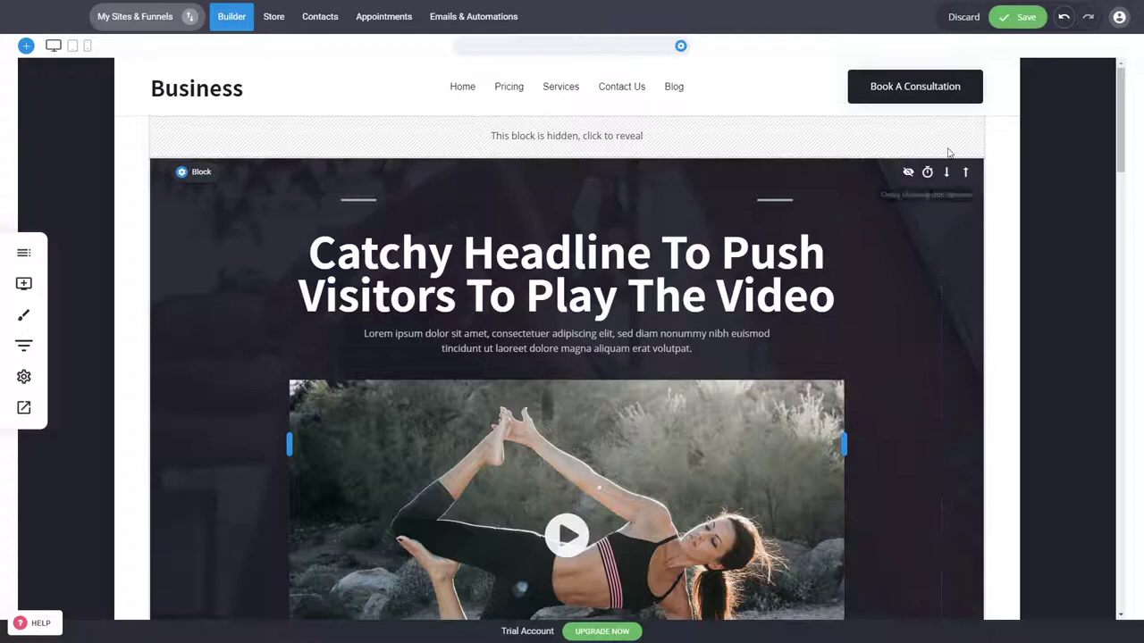
left_click(1019, 20)
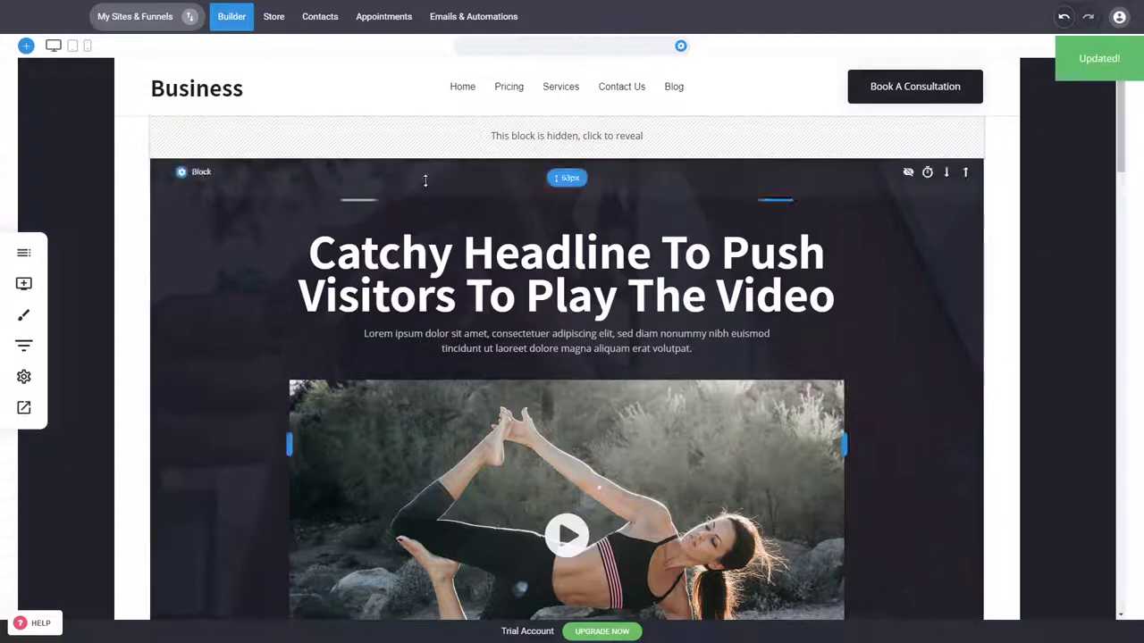
left_click(24, 410)
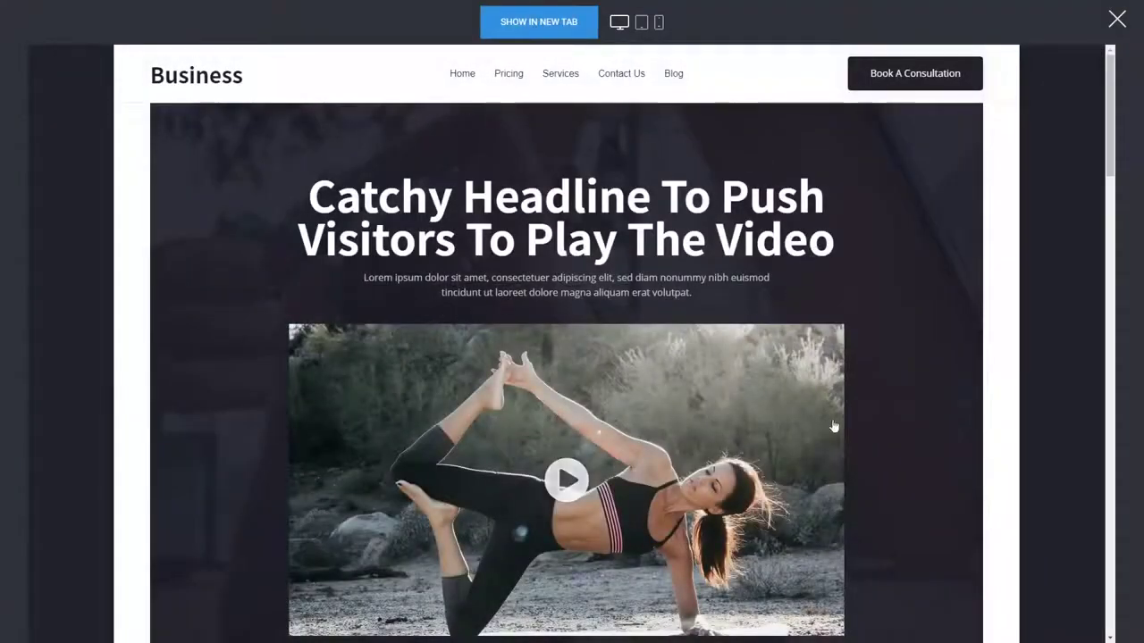
scroll(967, 388, "down", 5)
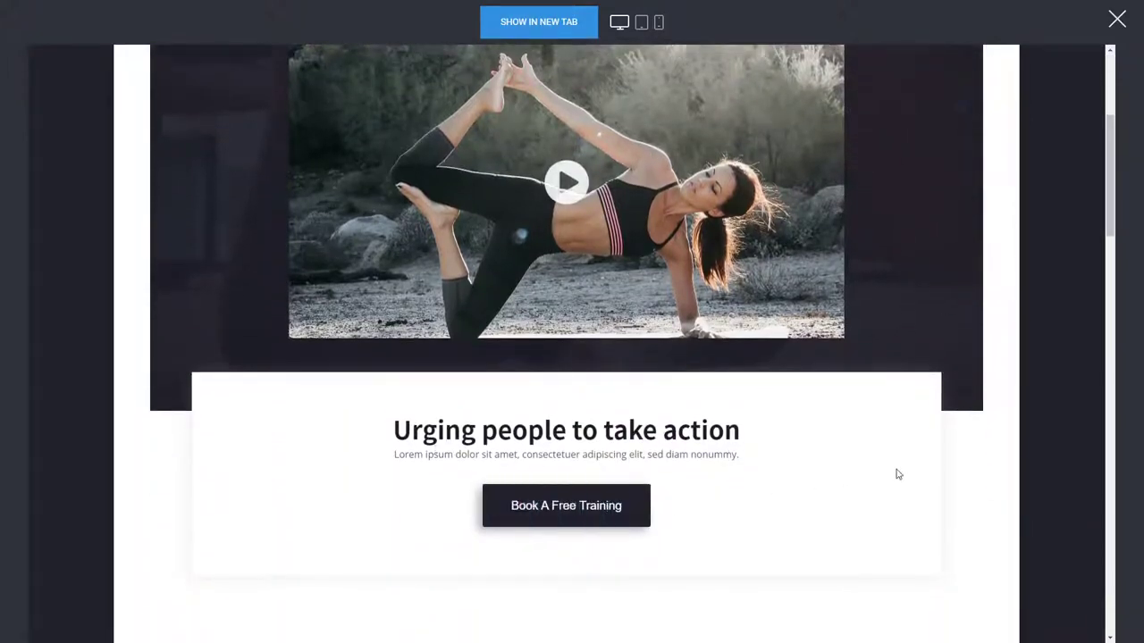
scroll(898, 474, "down", 1)
scroll(898, 474, "up", 4)
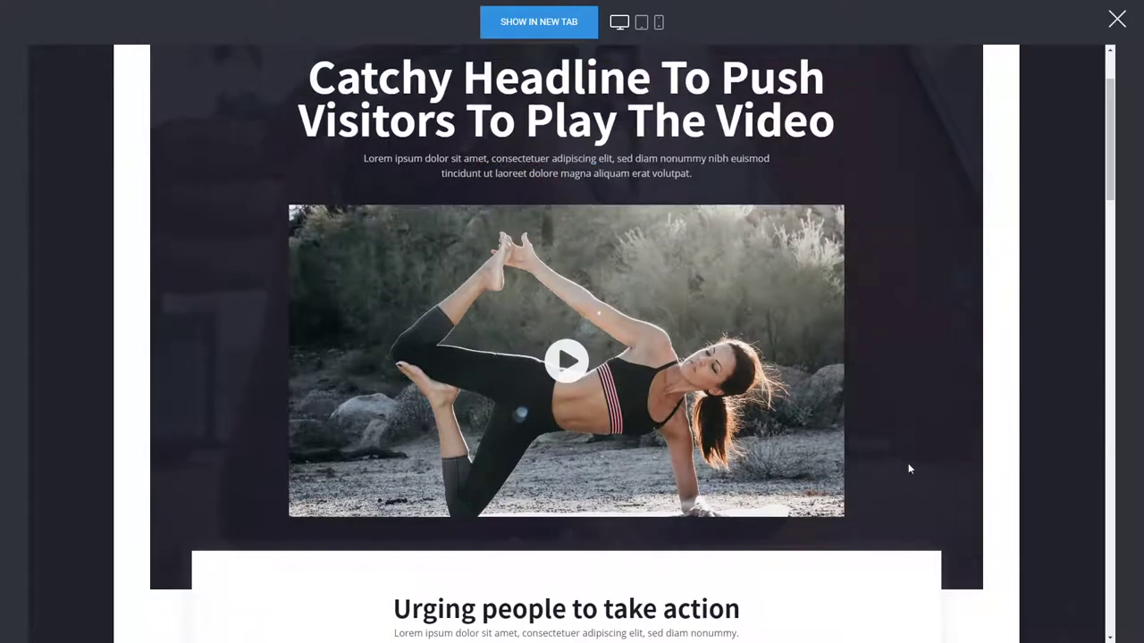
left_click(1117, 19)
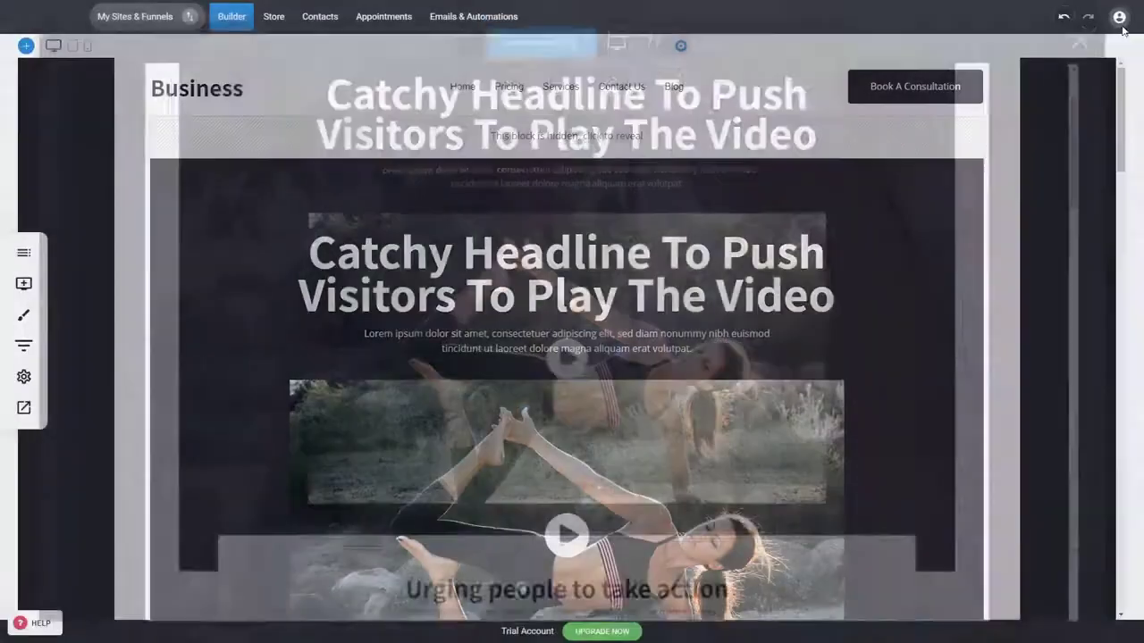
- Examine how the video block leads into the call-to-action, testimonial and image-with-heading sections further down the page
left_click(680, 281)
scroll(918, 412, "down", 5)
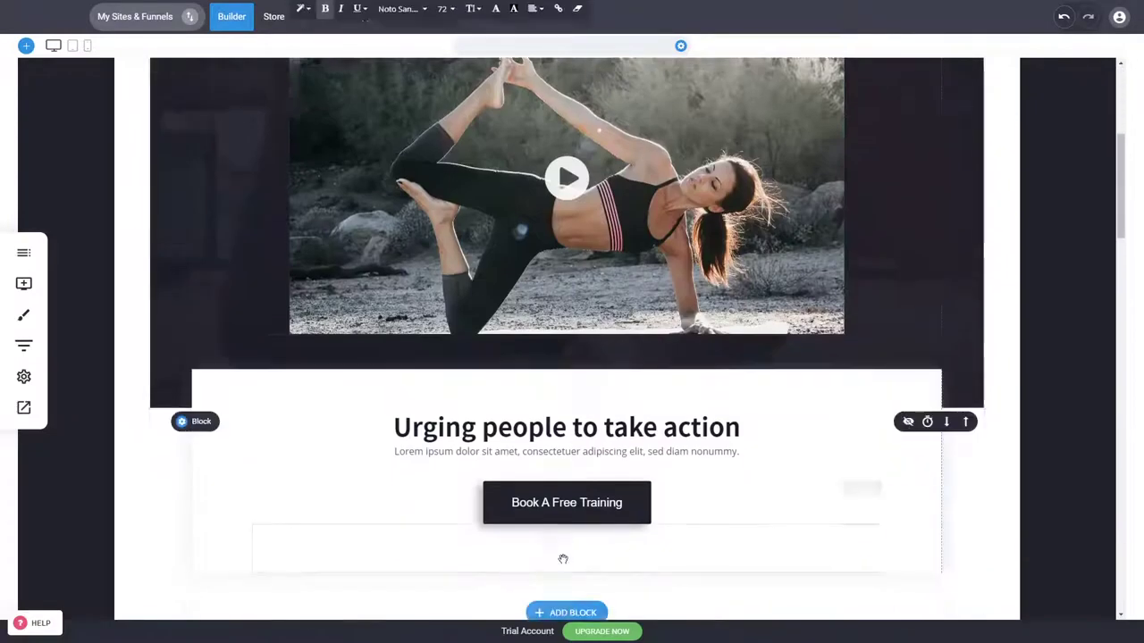
left_click(999, 488)
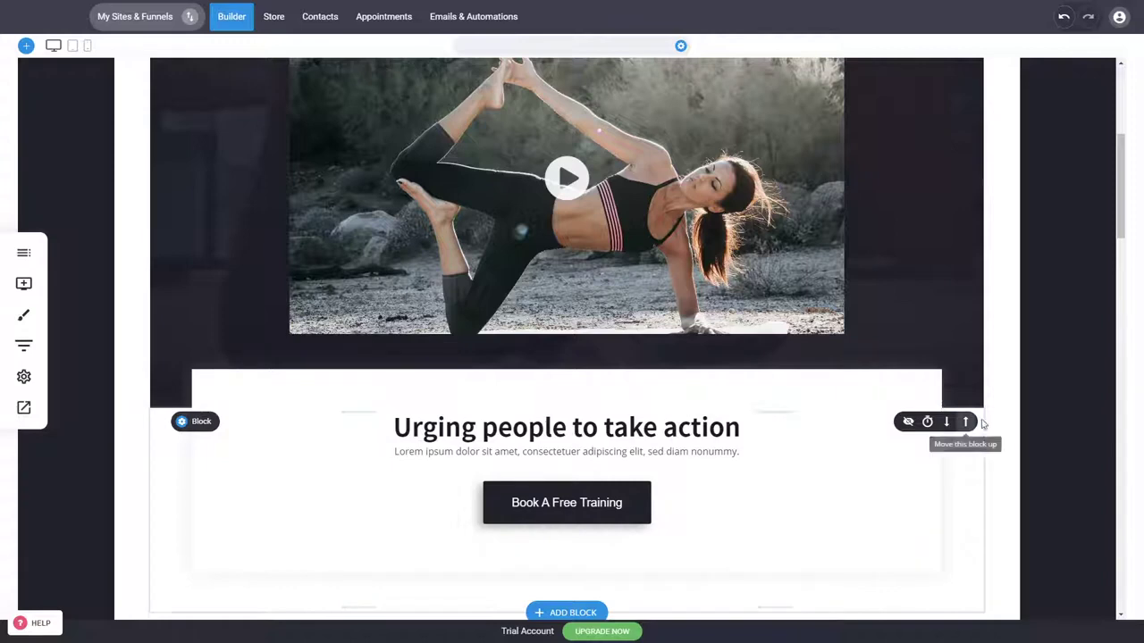
scroll(961, 375, "up", 3)
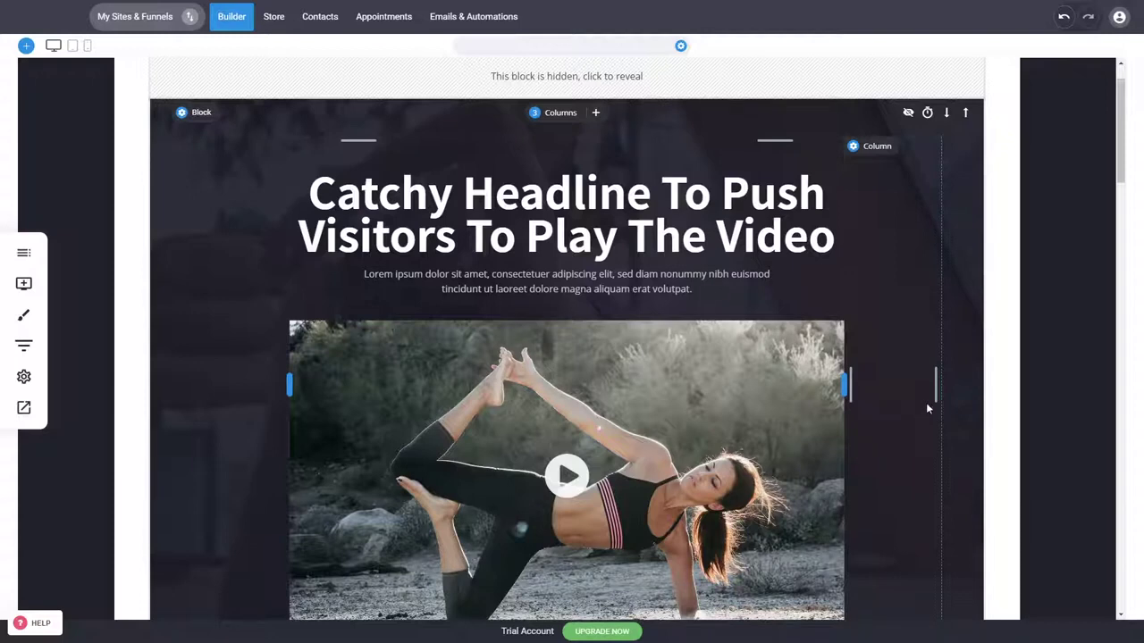
scroll(928, 409, "down", 5)
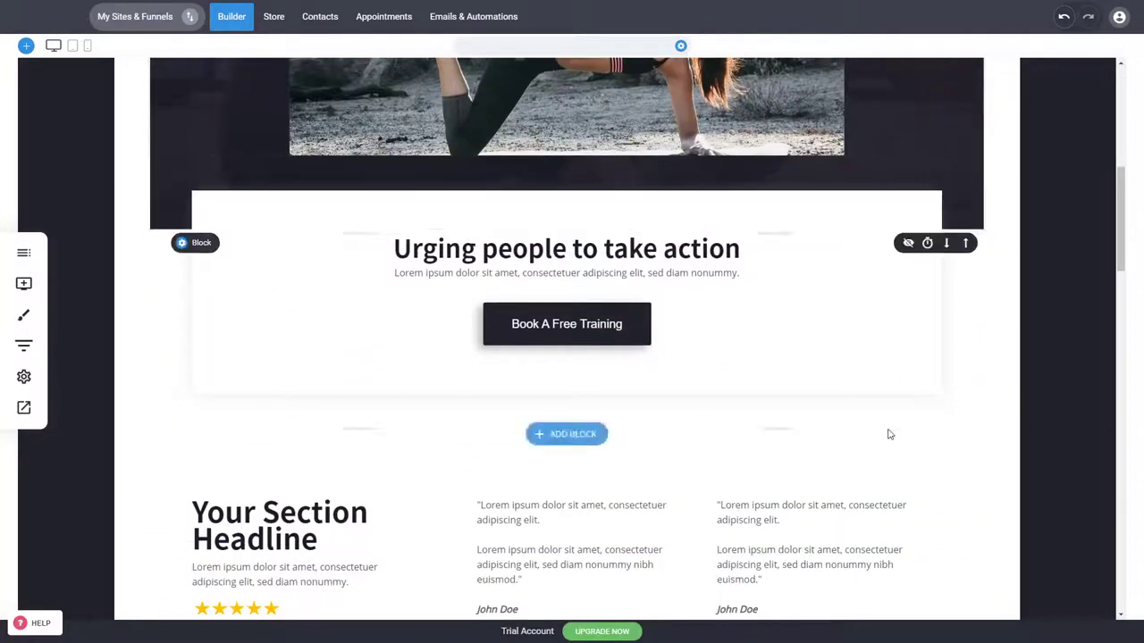
scroll(983, 429, "up", 3)
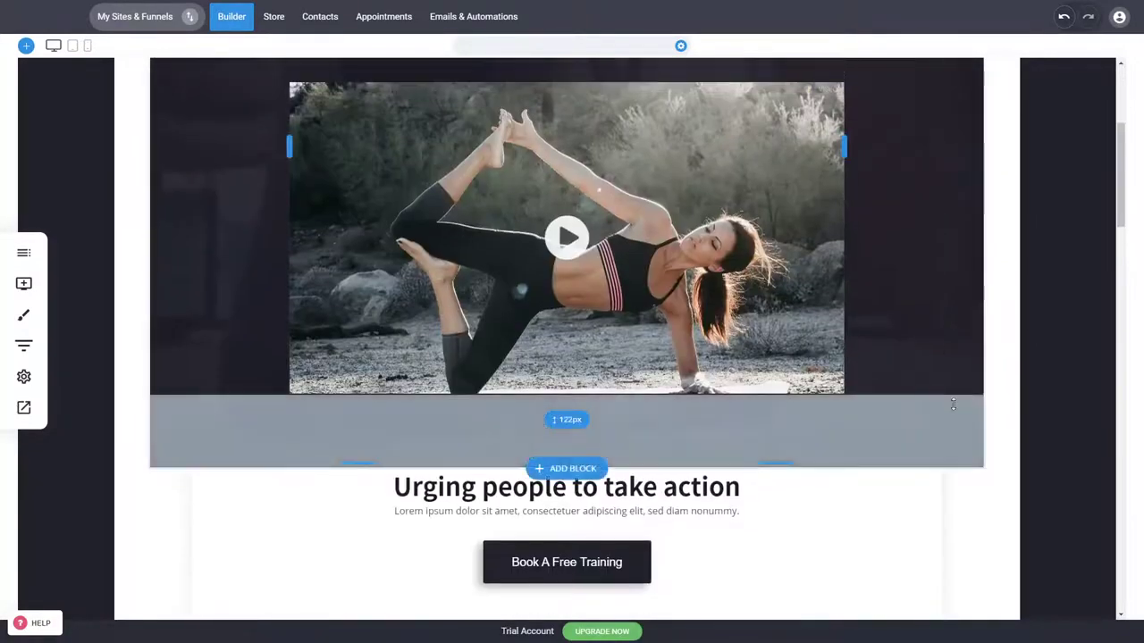
scroll(983, 406, "up", 2)
scroll(1004, 411, "down", 2)
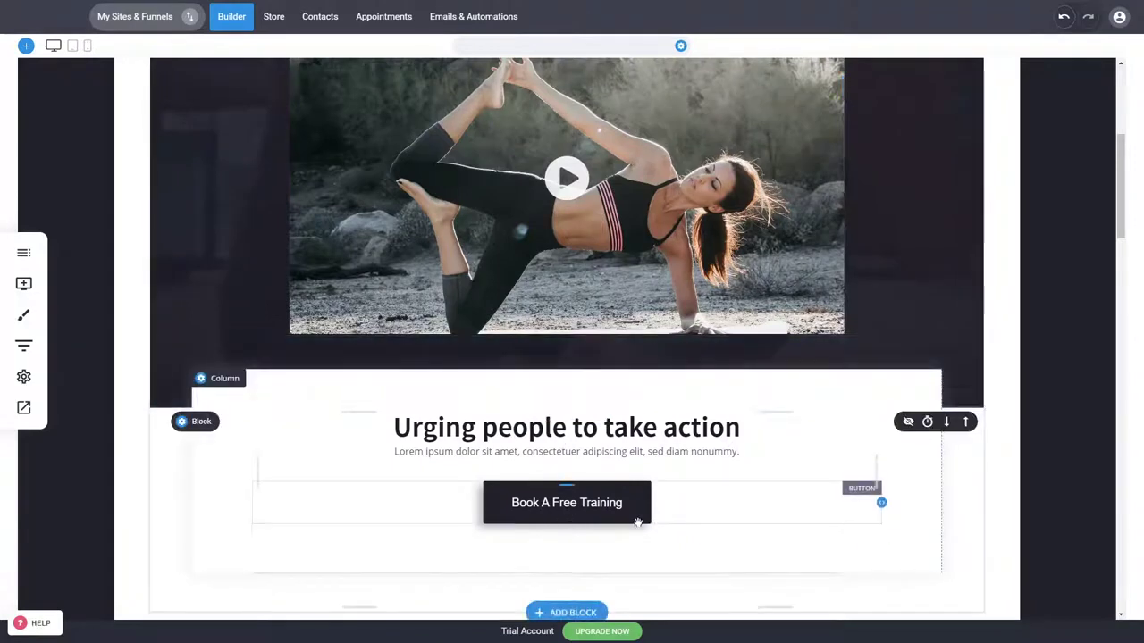
scroll(921, 542, "down", 1)
scroll(922, 541, "down", 3)
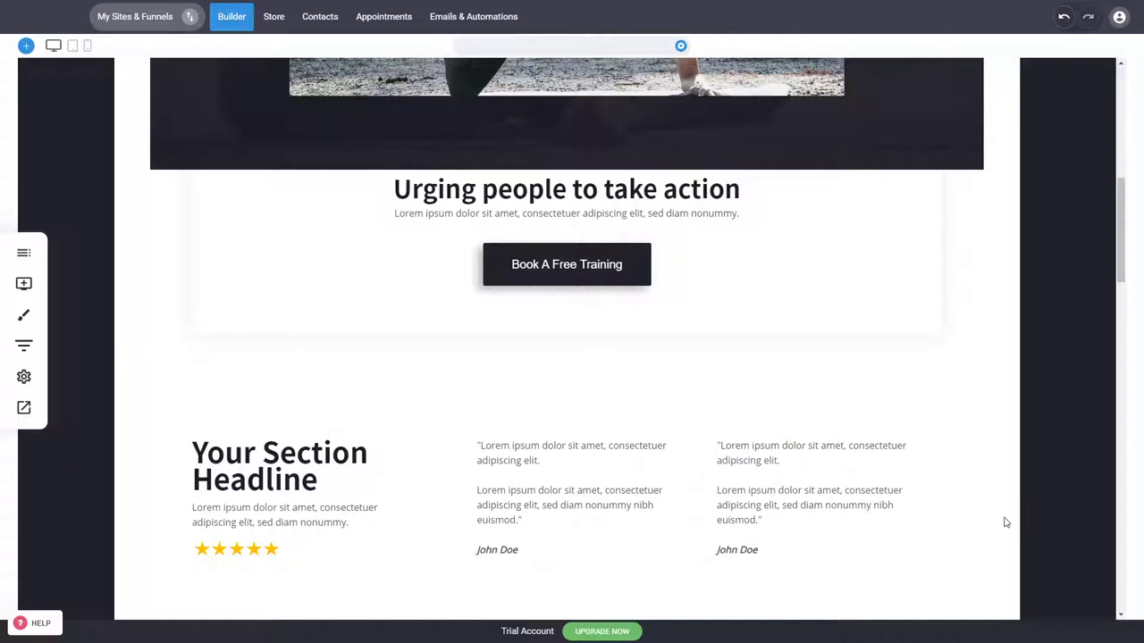
scroll(1005, 523, "down", 2)
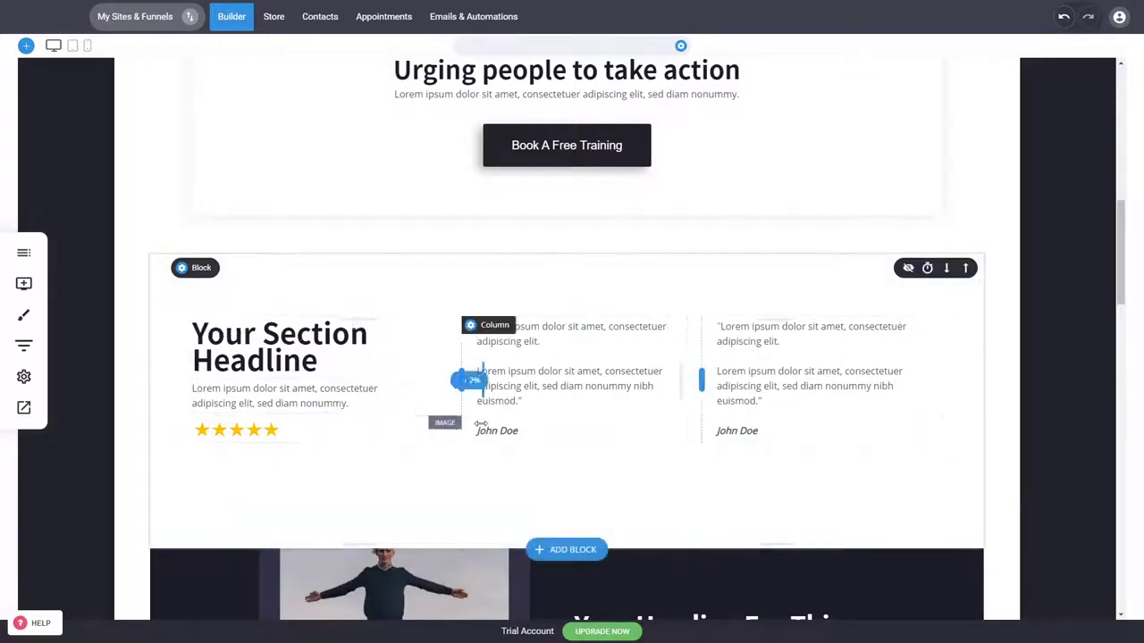
scroll(805, 429, "down", 4)
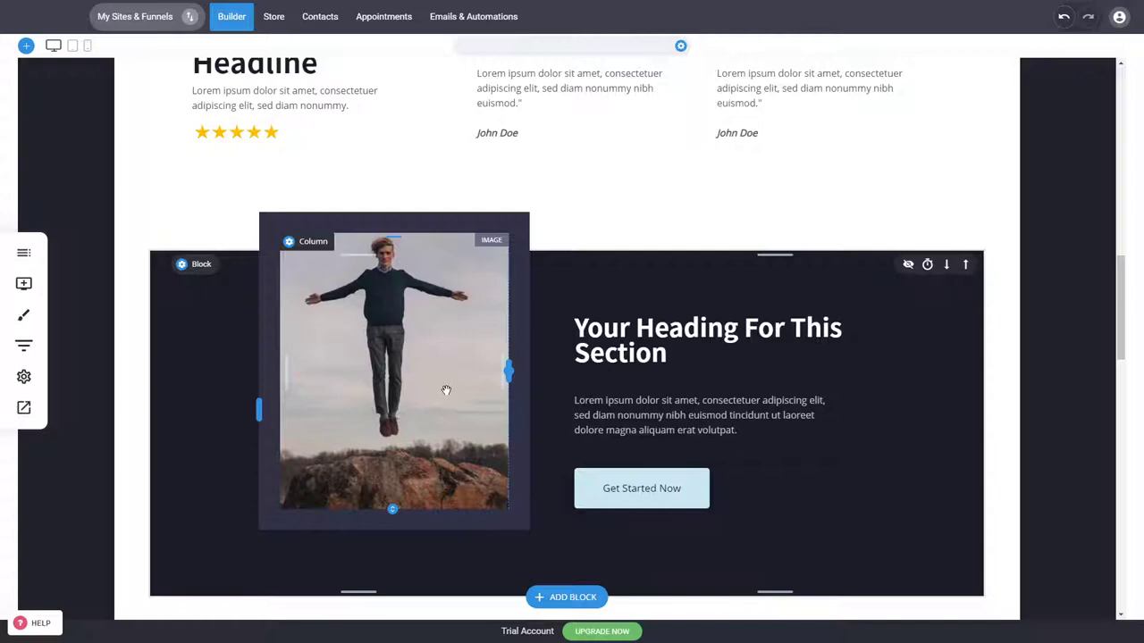
- Replace the image in the "Your Heading For This Section" block with the outdoor group yoga photo and make it slightly taller
left_click(418, 390)
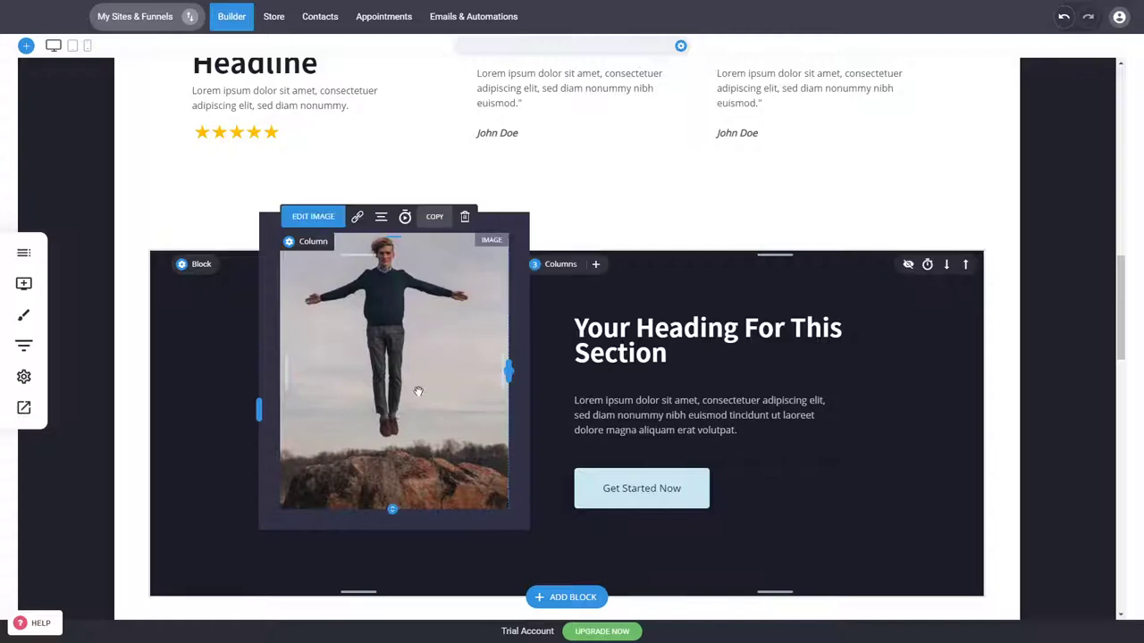
left_click(1055, 102)
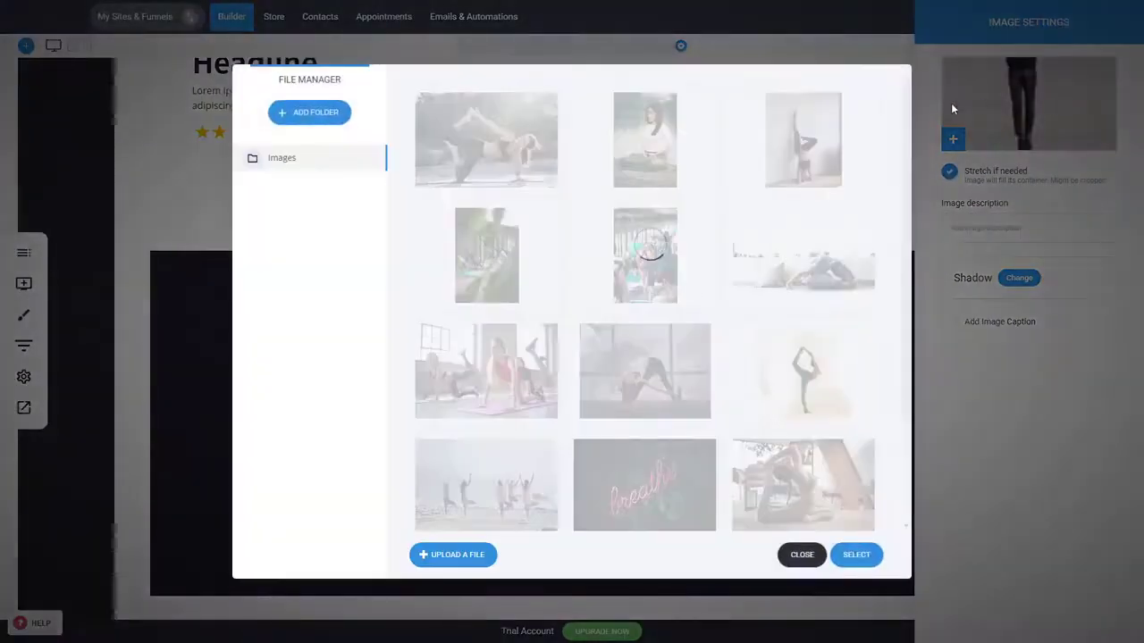
left_click(638, 255)
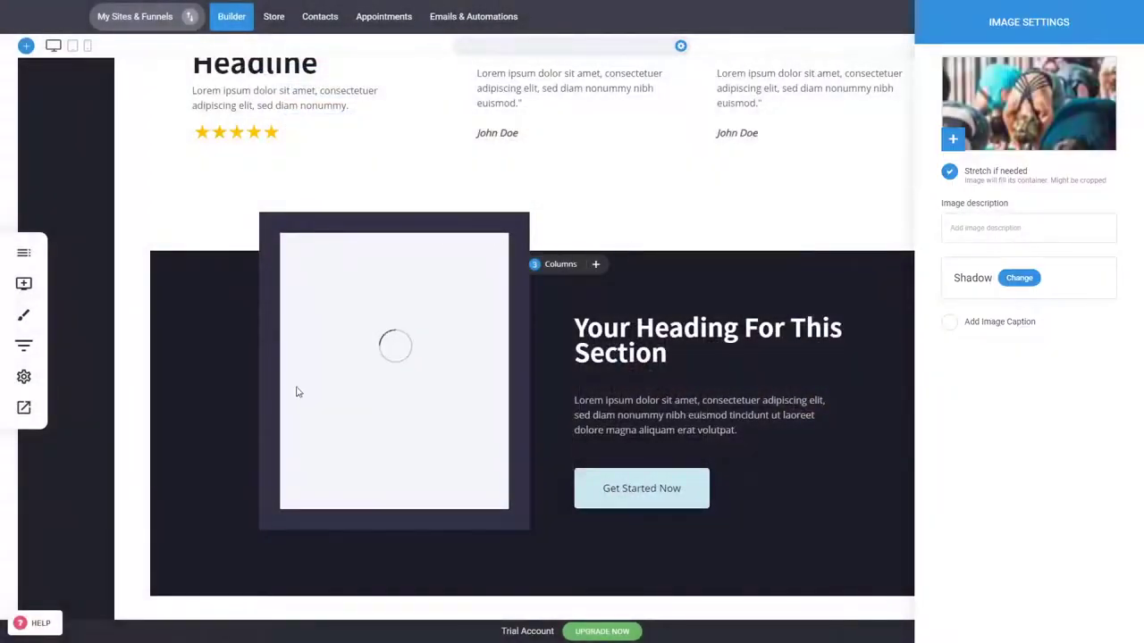
left_click(438, 482)
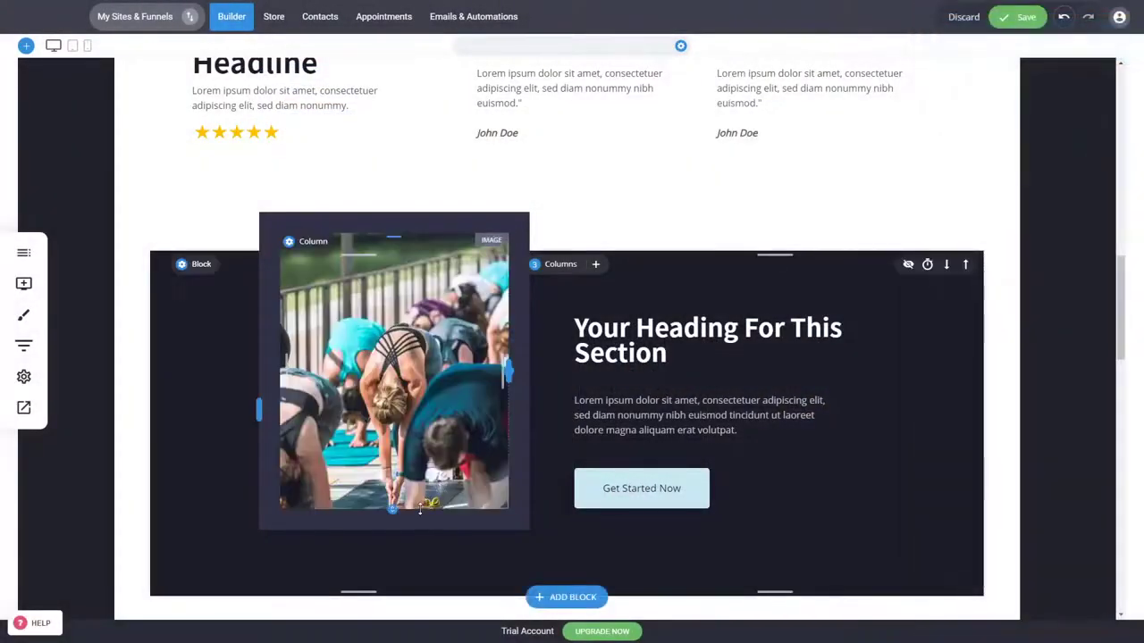
left_click_drag(420, 509, 420, 528)
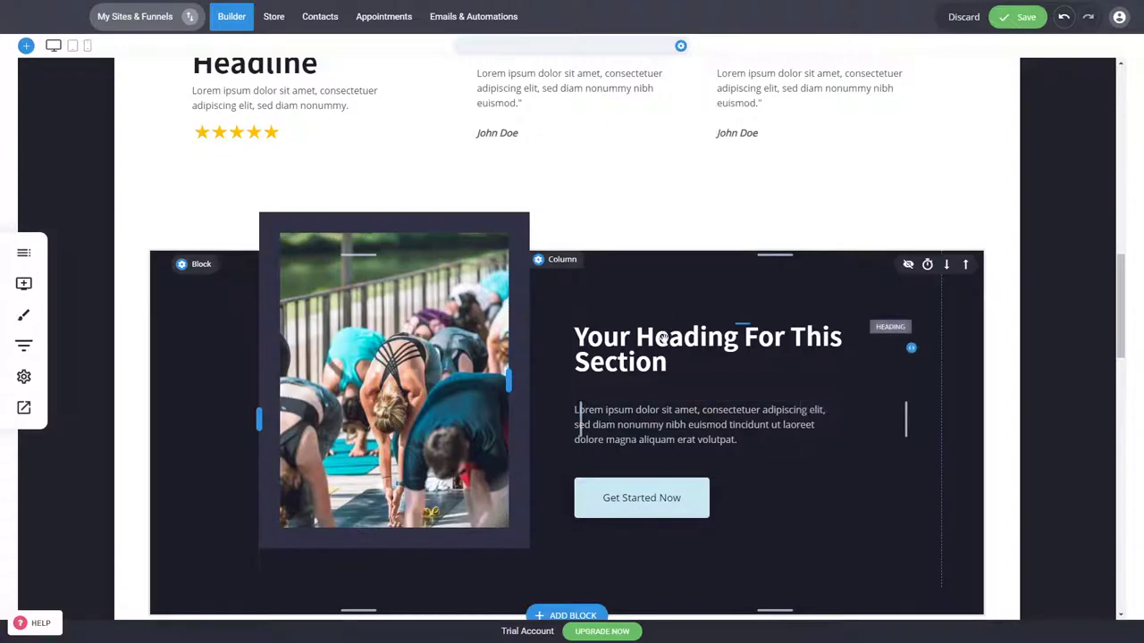
- Save the page with the replaced section image
scroll(1016, 378, "up", 4)
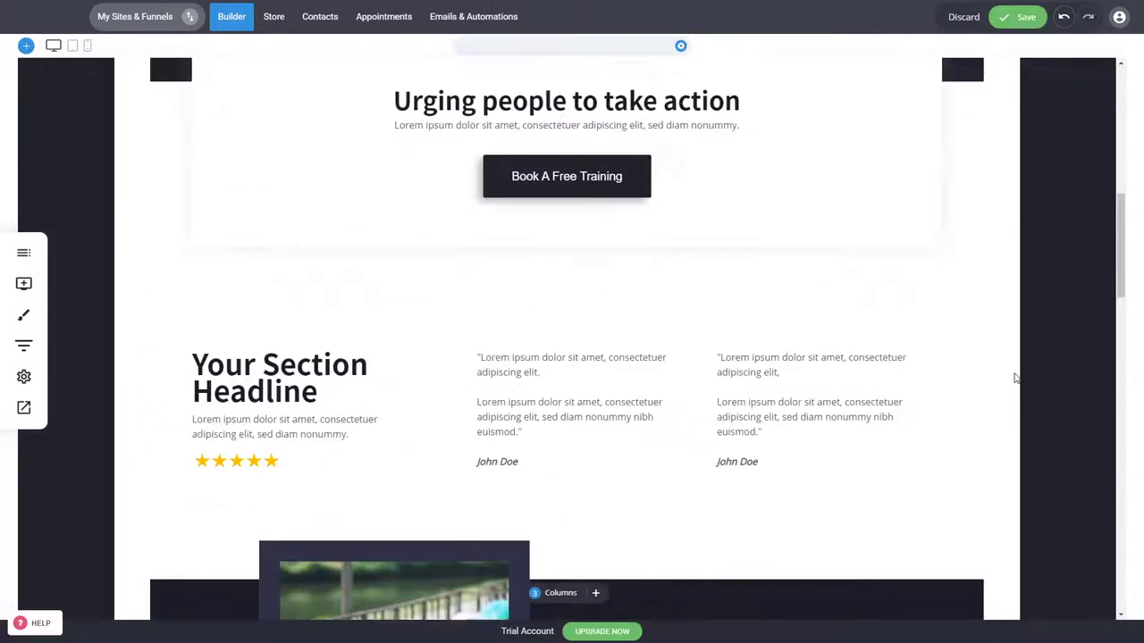
scroll(1015, 378, "up", 2)
left_click(1017, 17)
- Examine the video hero block from the page header down to the "Urging people to take action" section
scroll(718, 363, "up", 3)
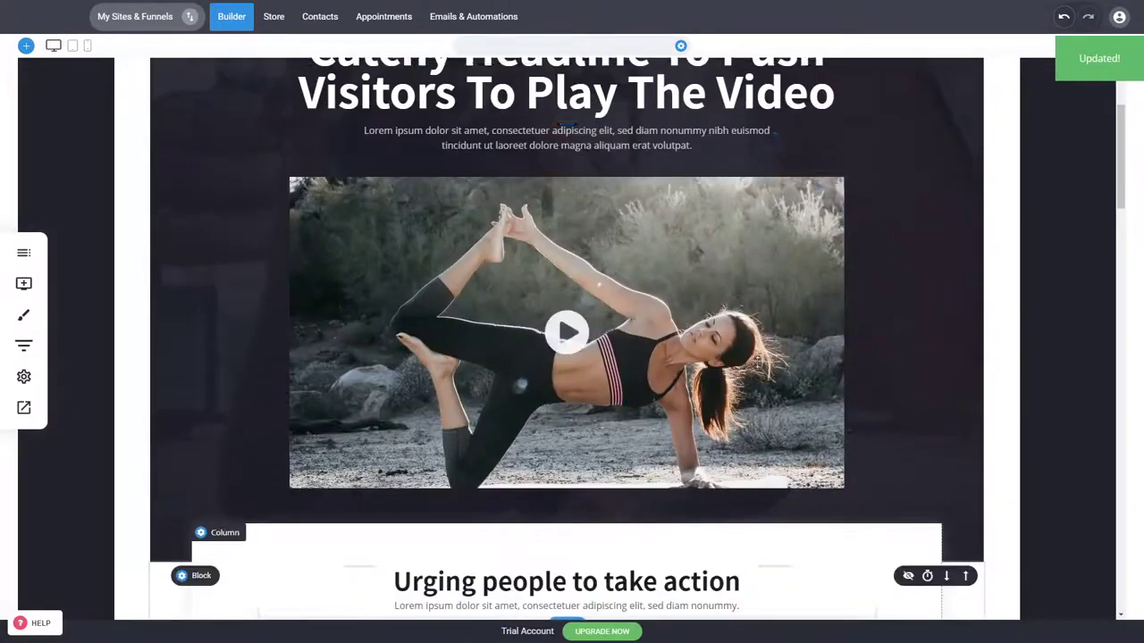
scroll(554, 207, "up", 3)
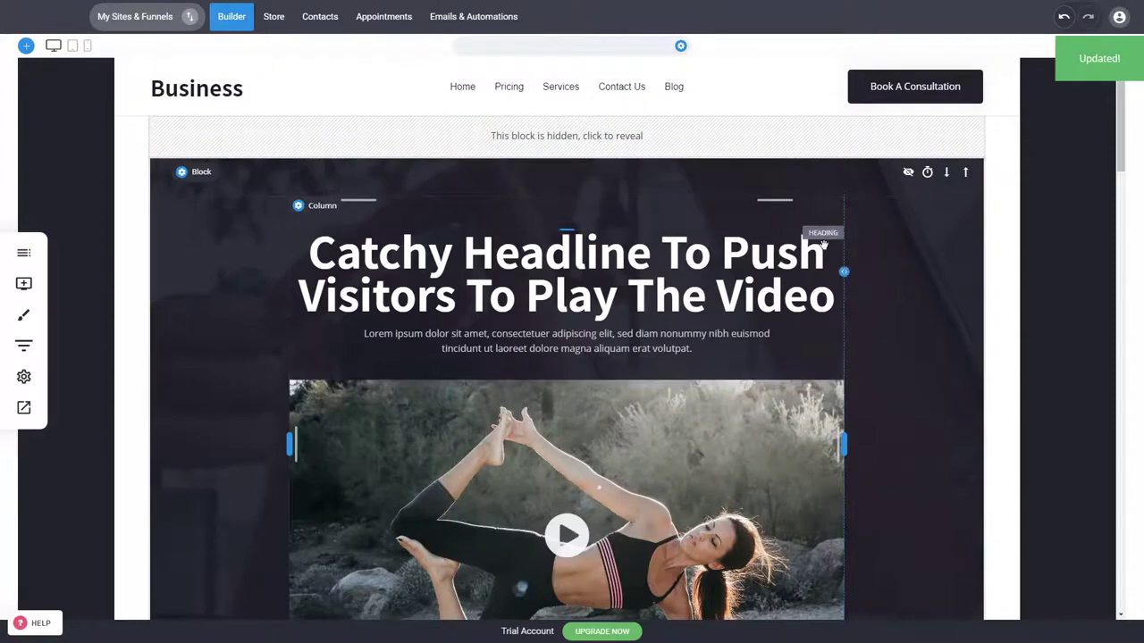
scroll(906, 249, "down", 1)
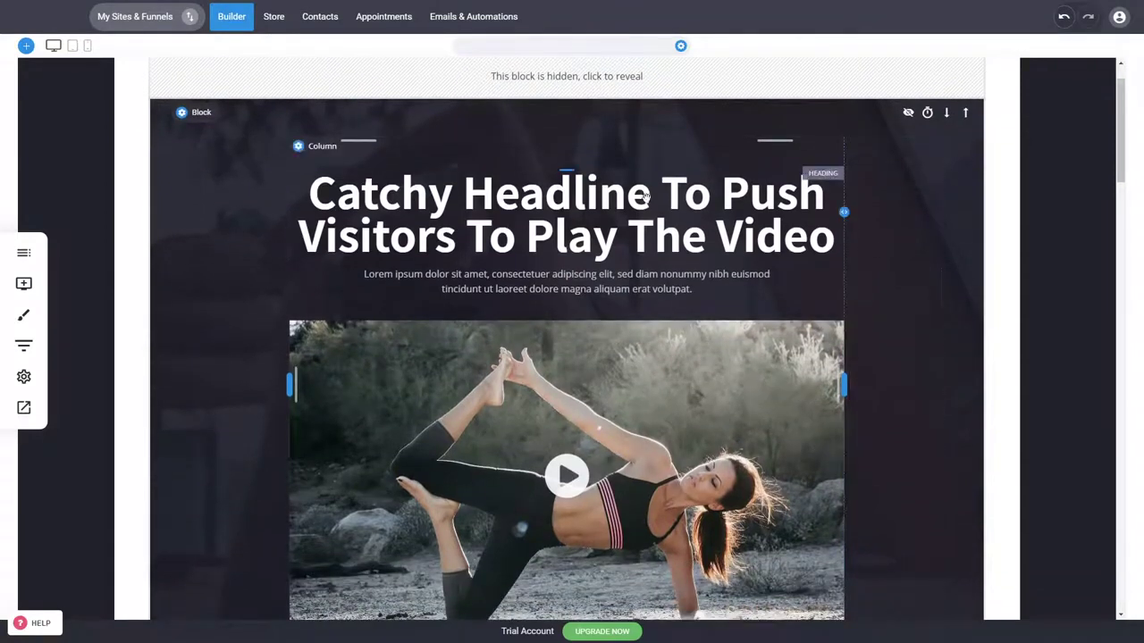
scroll(874, 309, "down", 2)
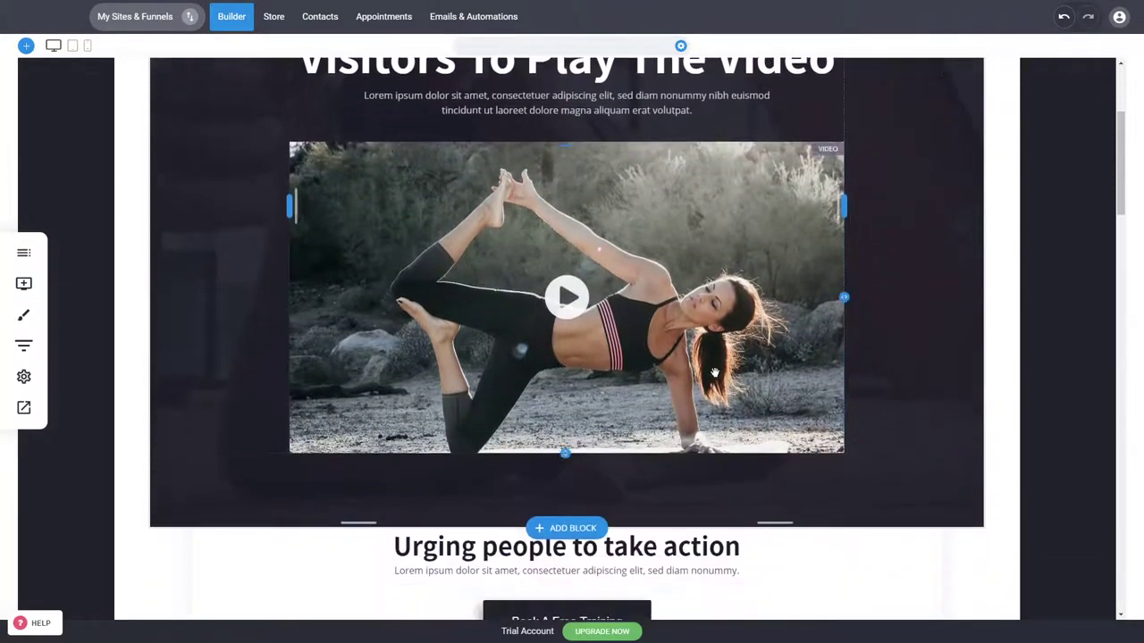
scroll(906, 351, "up", 3)
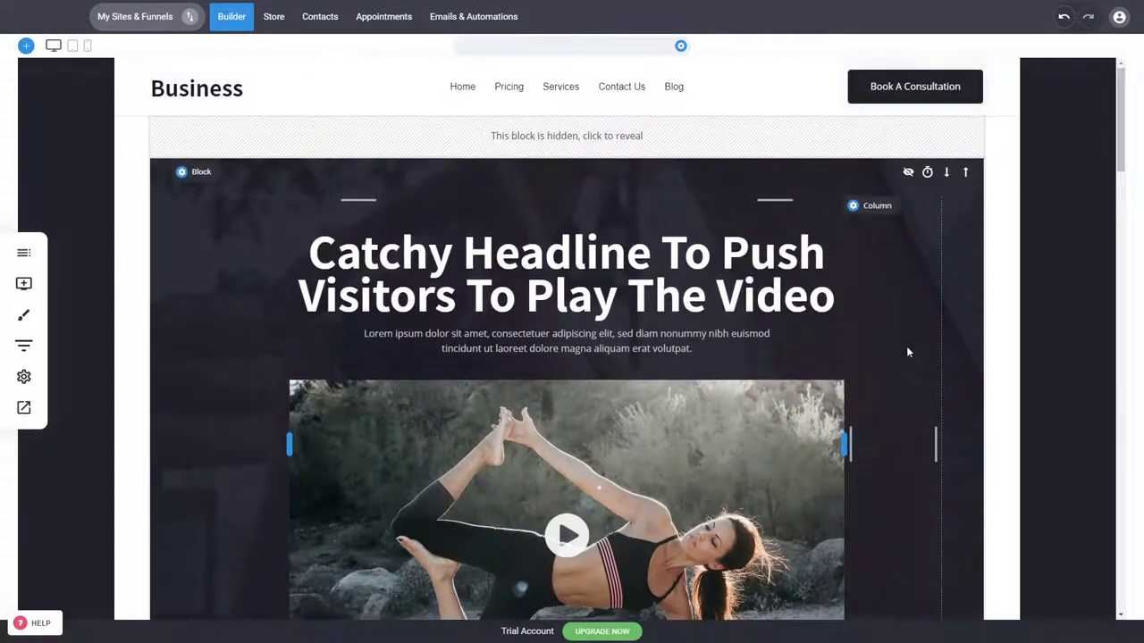
scroll(907, 352, "down", 4)
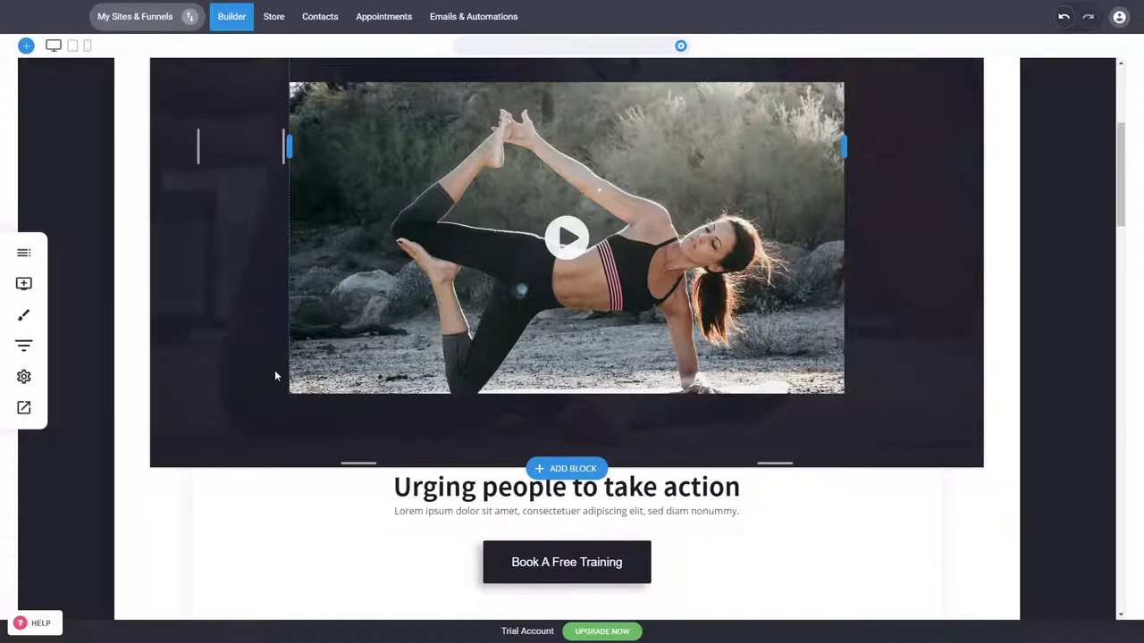
left_click(526, 570)
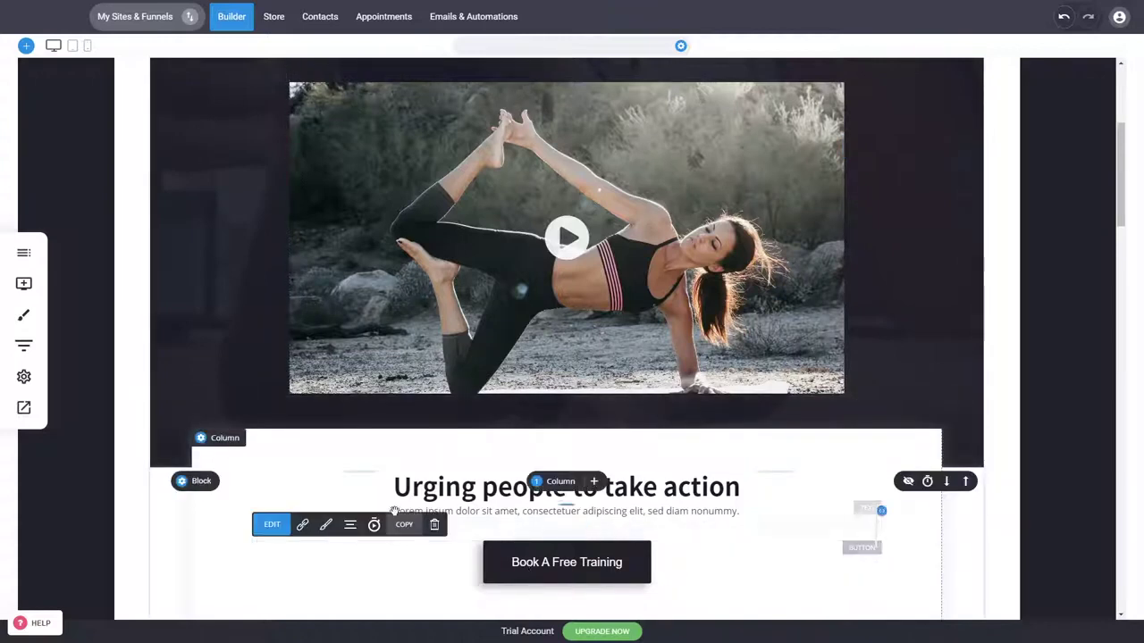
left_click(329, 526)
left_click(771, 534)
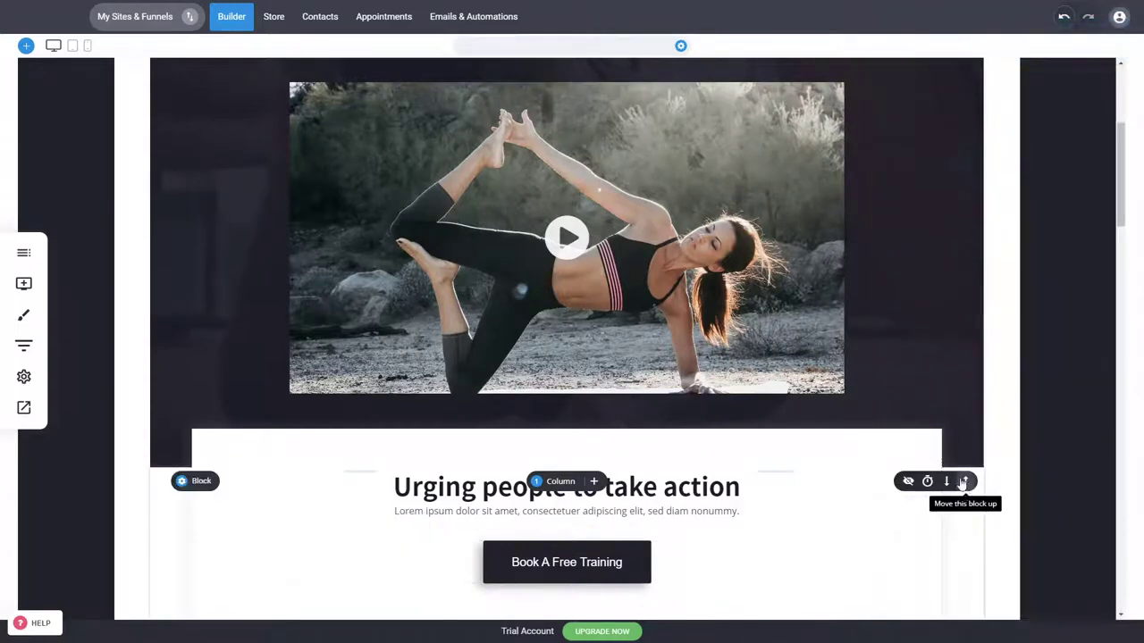
- Change the primary color in the global color palette to the red E25041
left_click(24, 320)
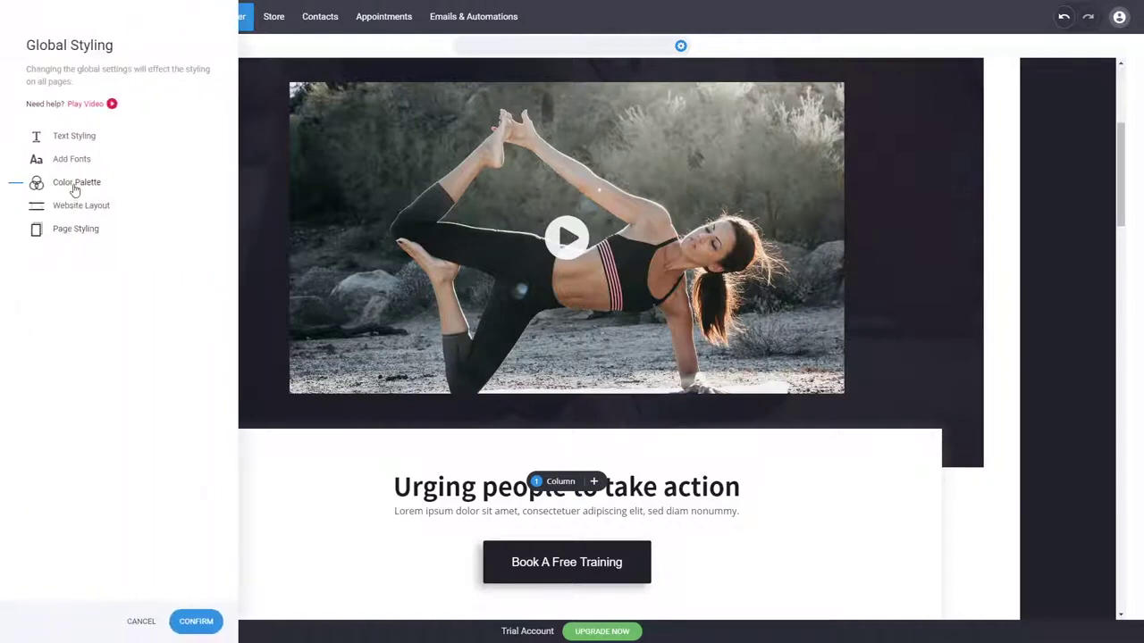
left_click(75, 186)
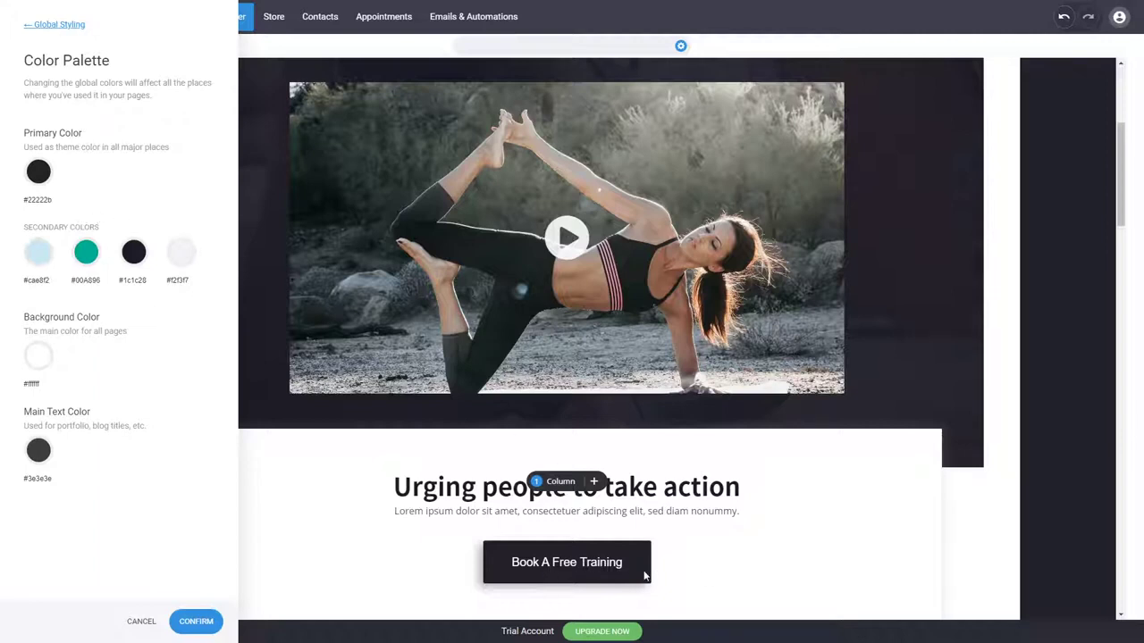
left_click(36, 179)
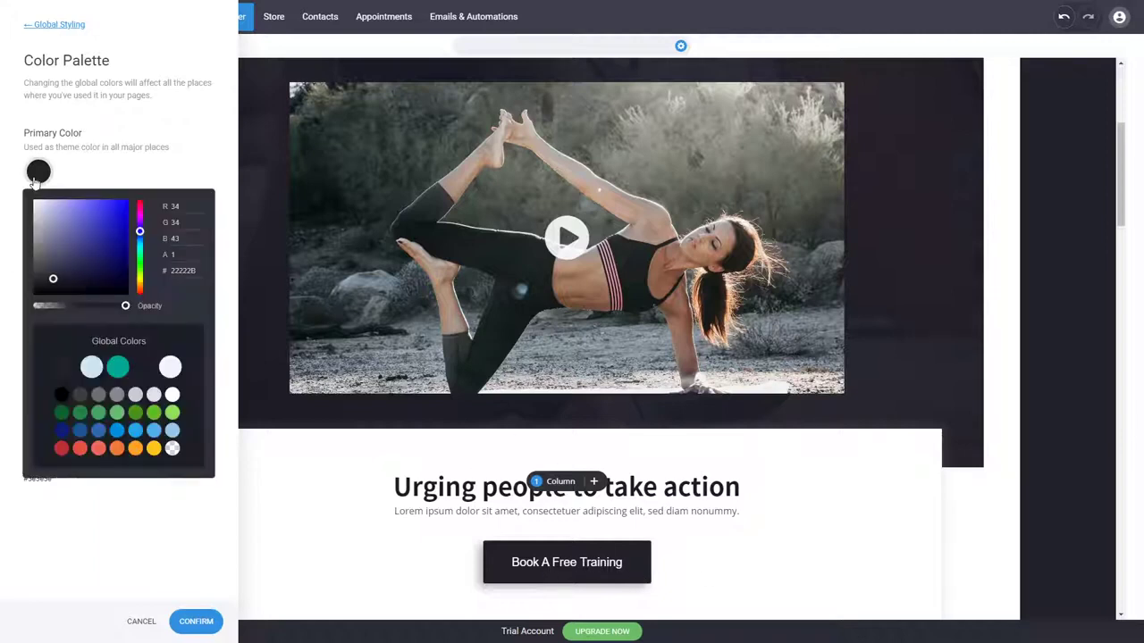
left_click(79, 449)
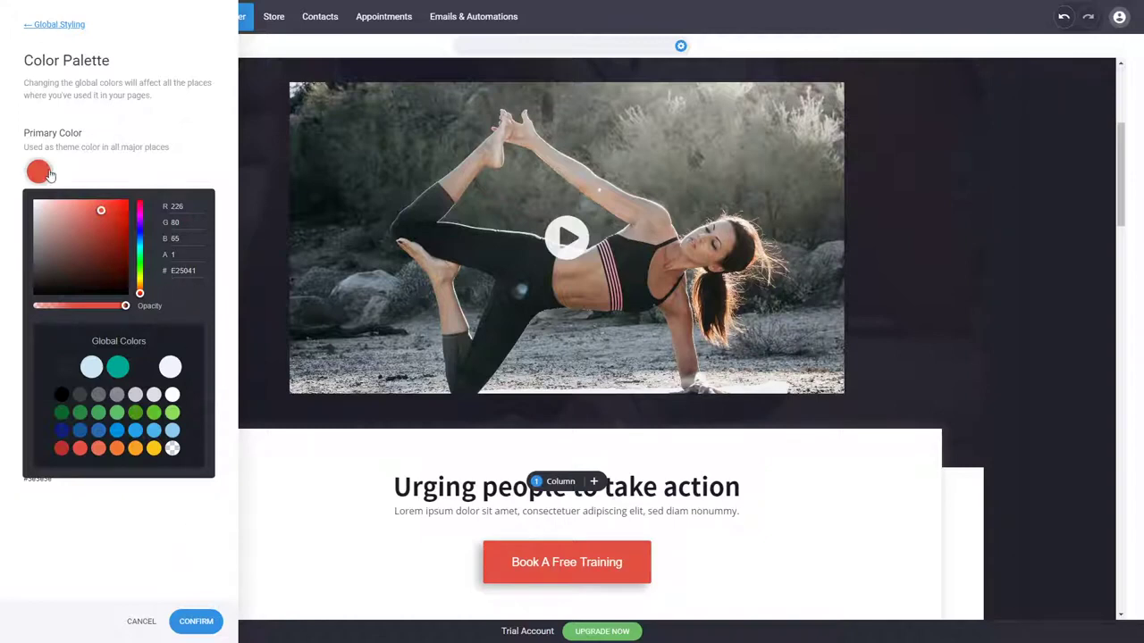
left_click(186, 152)
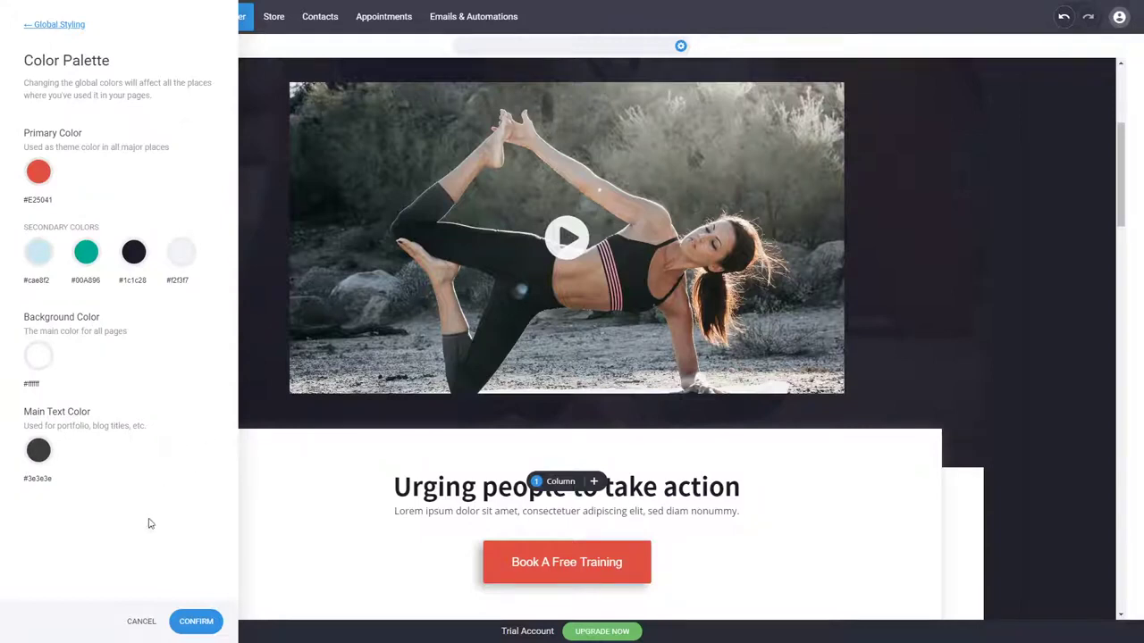
- Look at the page styling options and the color choices for the current page's background
left_click(45, 27)
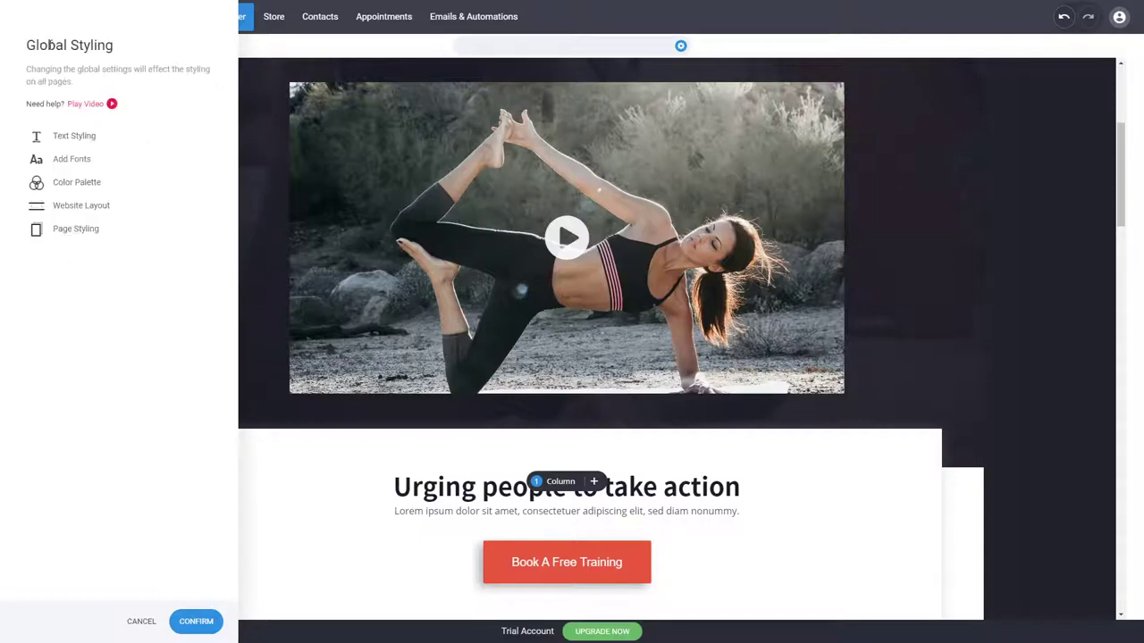
left_click(51, 231)
left_click(33, 297)
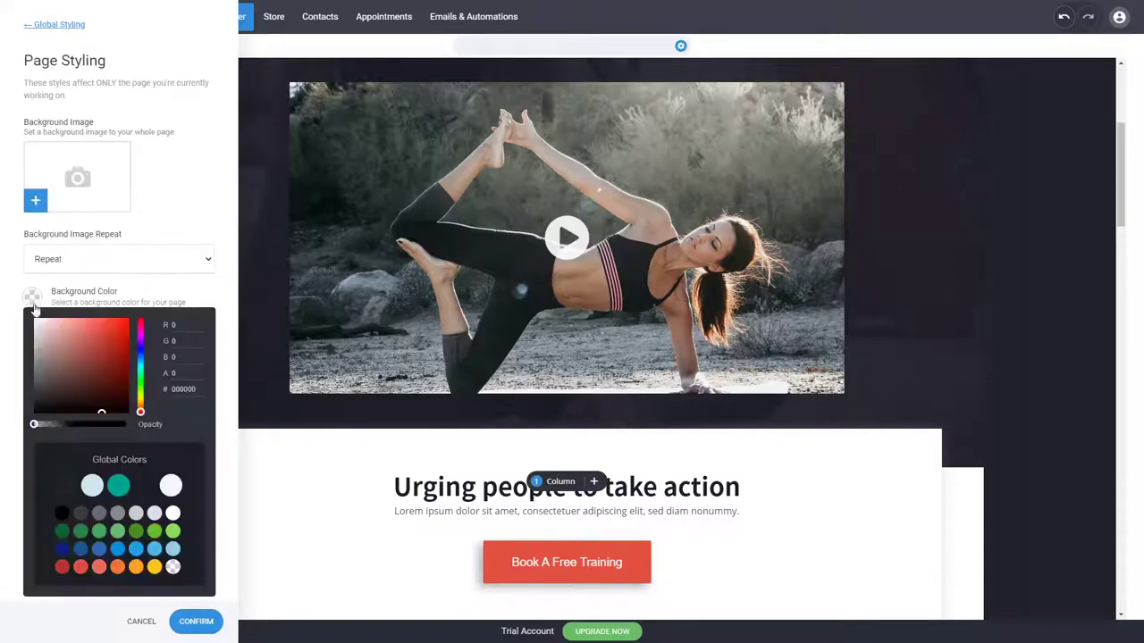
left_click(226, 523)
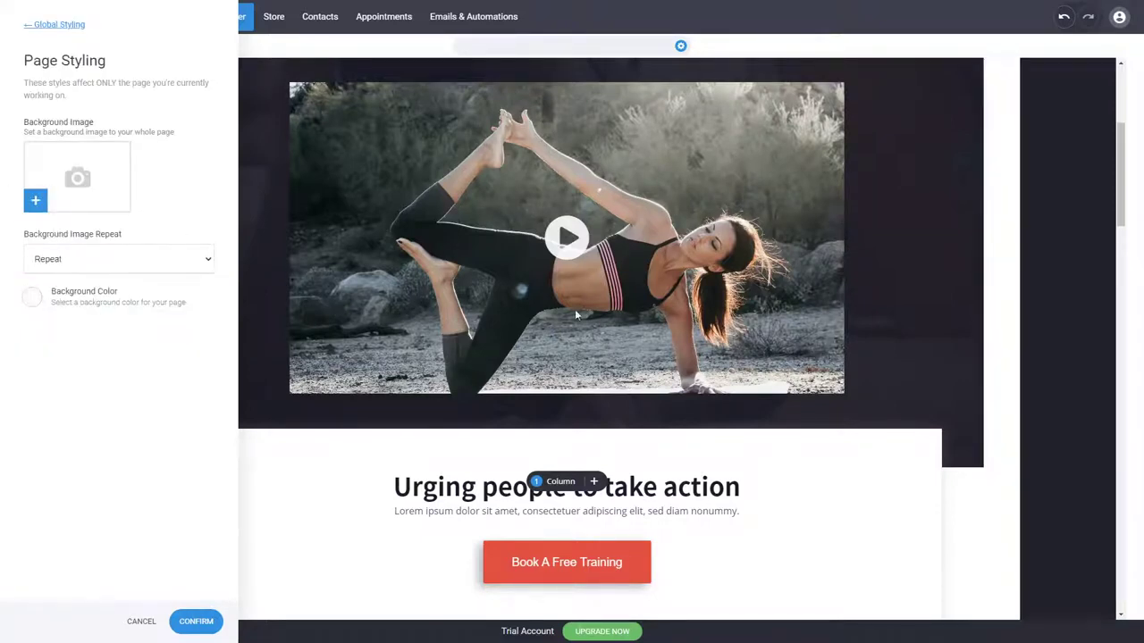
- Add the Google font Oswald regular to the website's fonts
left_click(40, 24)
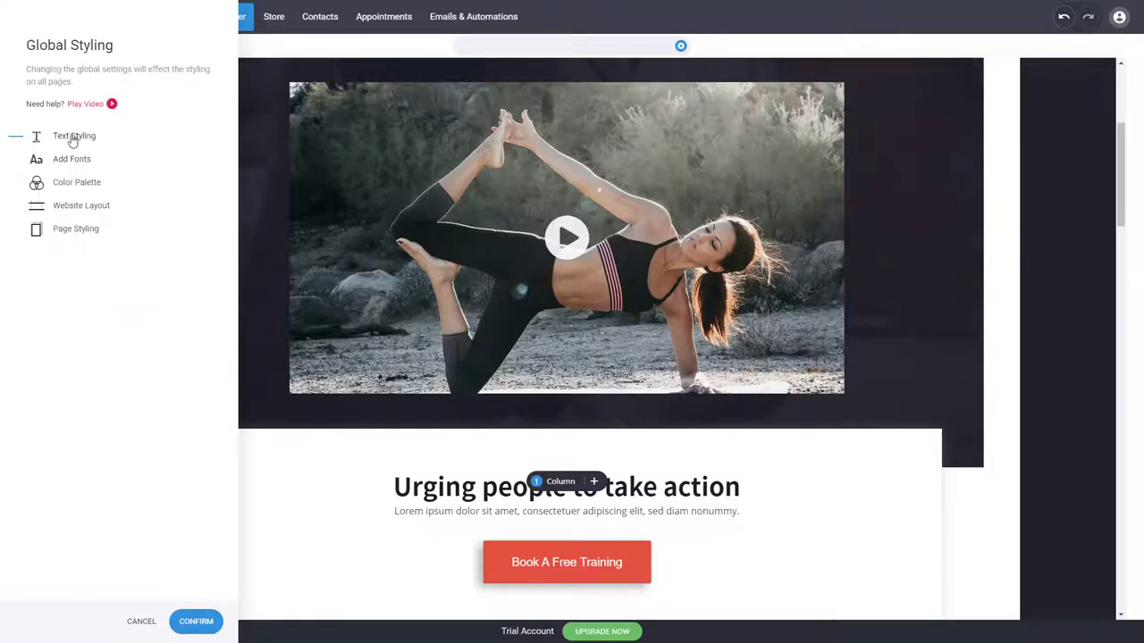
left_click(74, 161)
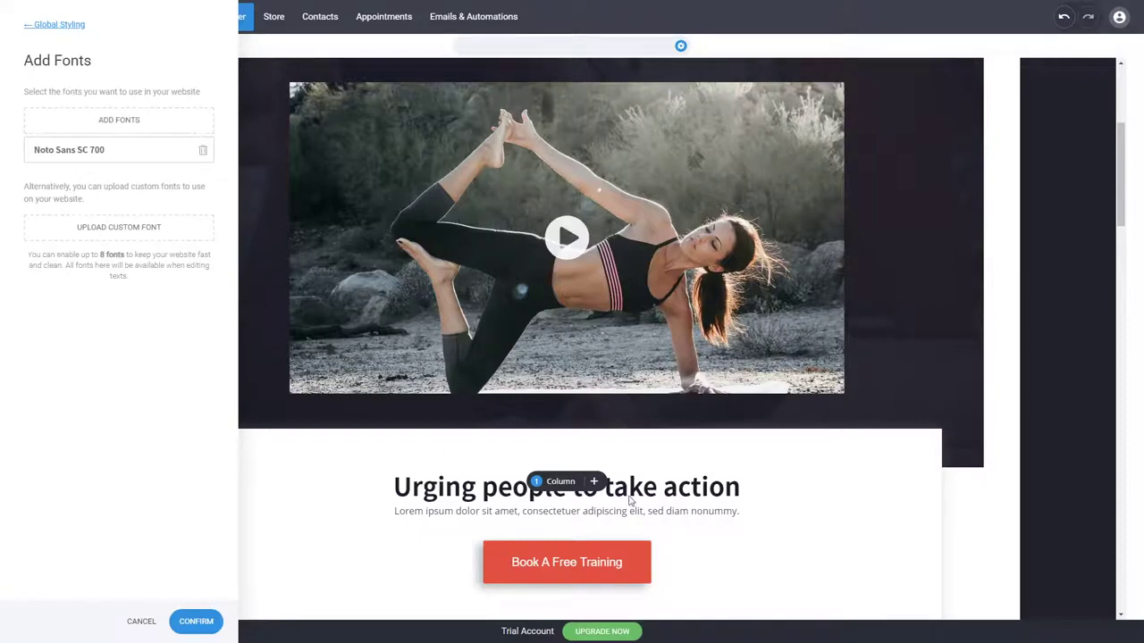
left_click(143, 123)
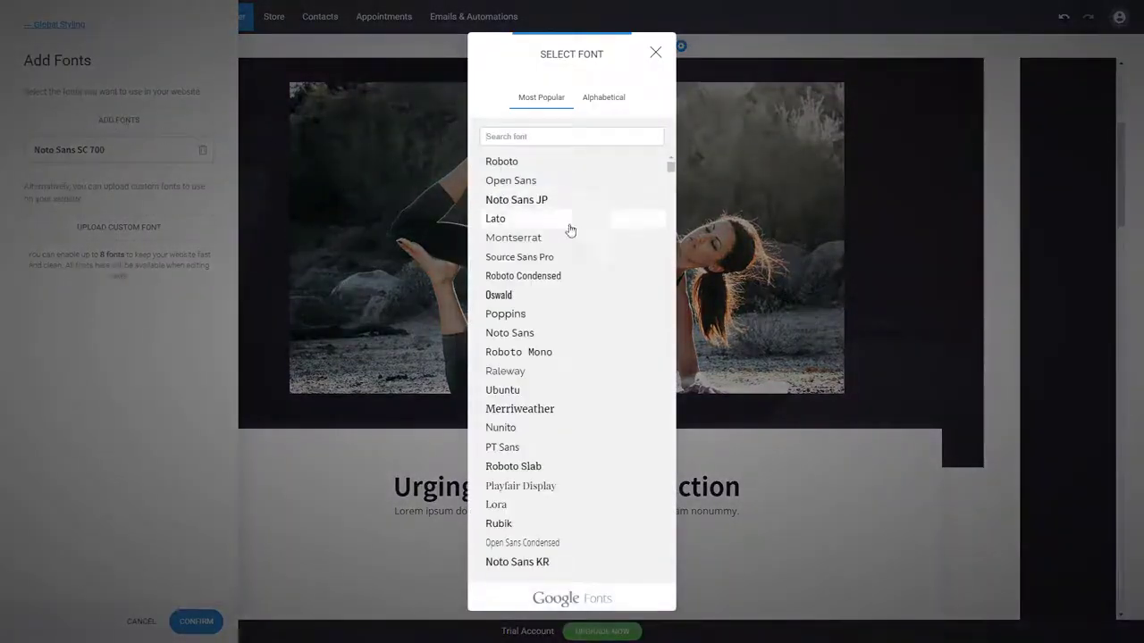
scroll(613, 250, "down", 2)
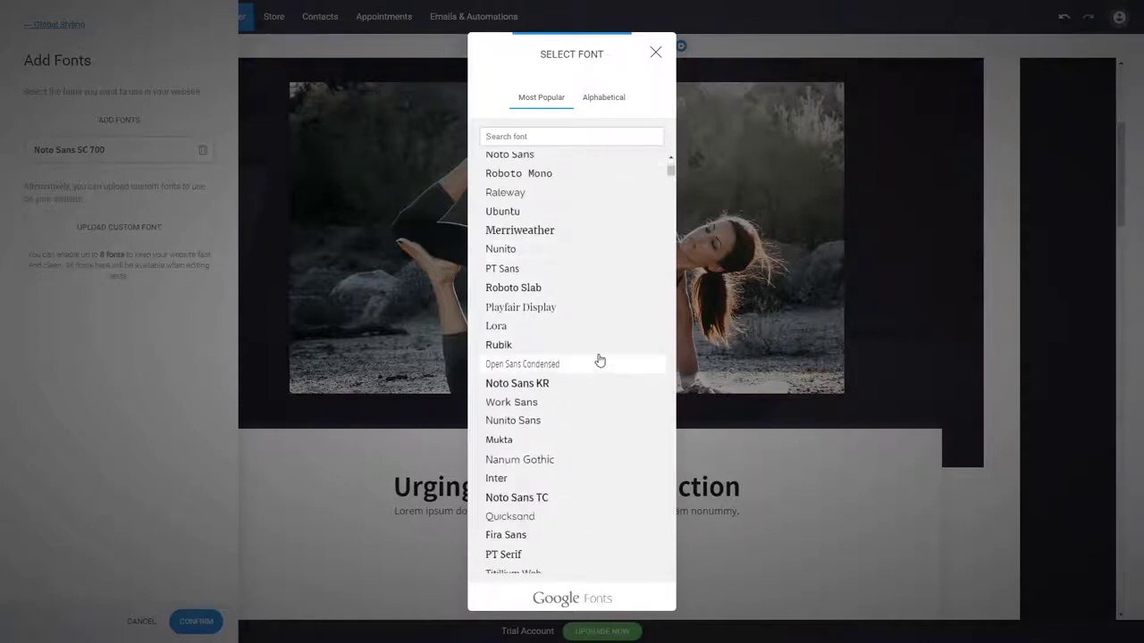
scroll(597, 360, "up", 2)
scroll(599, 358, "down", 6)
scroll(604, 353, "down", 1)
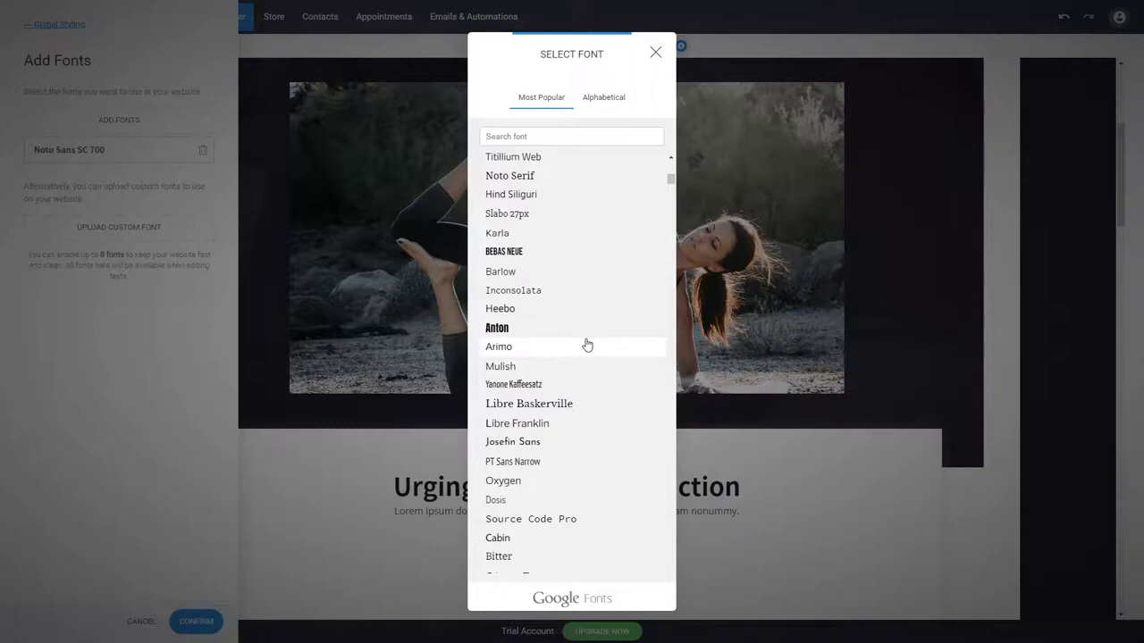
scroll(587, 345, "up", 3)
scroll(587, 345, "up", 3)
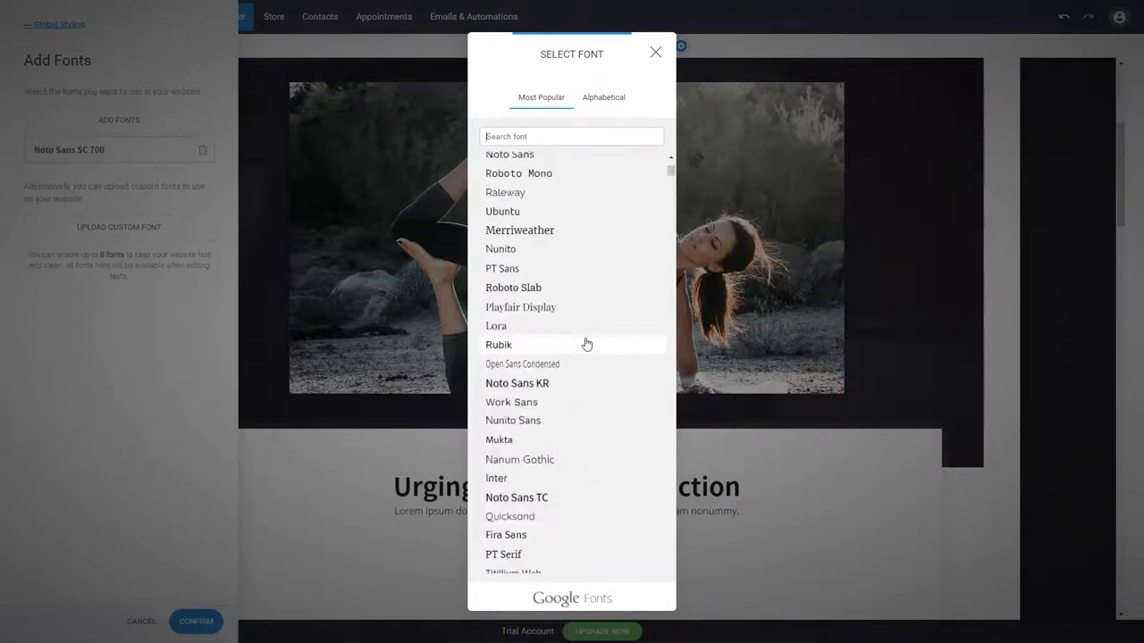
scroll(587, 344, "up", 2)
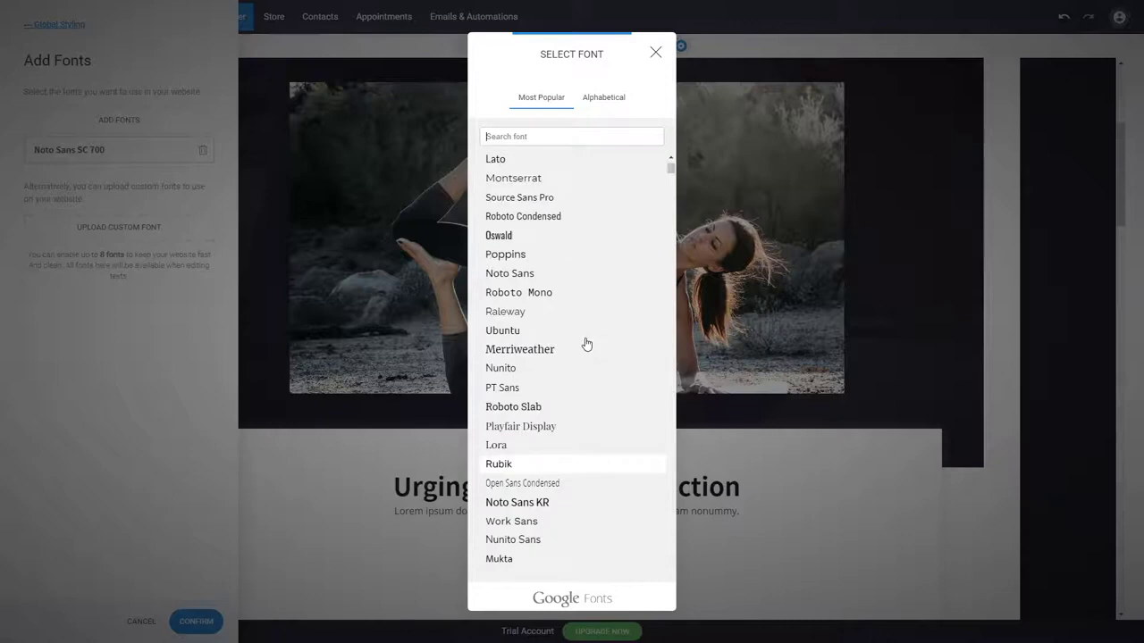
left_click(517, 238)
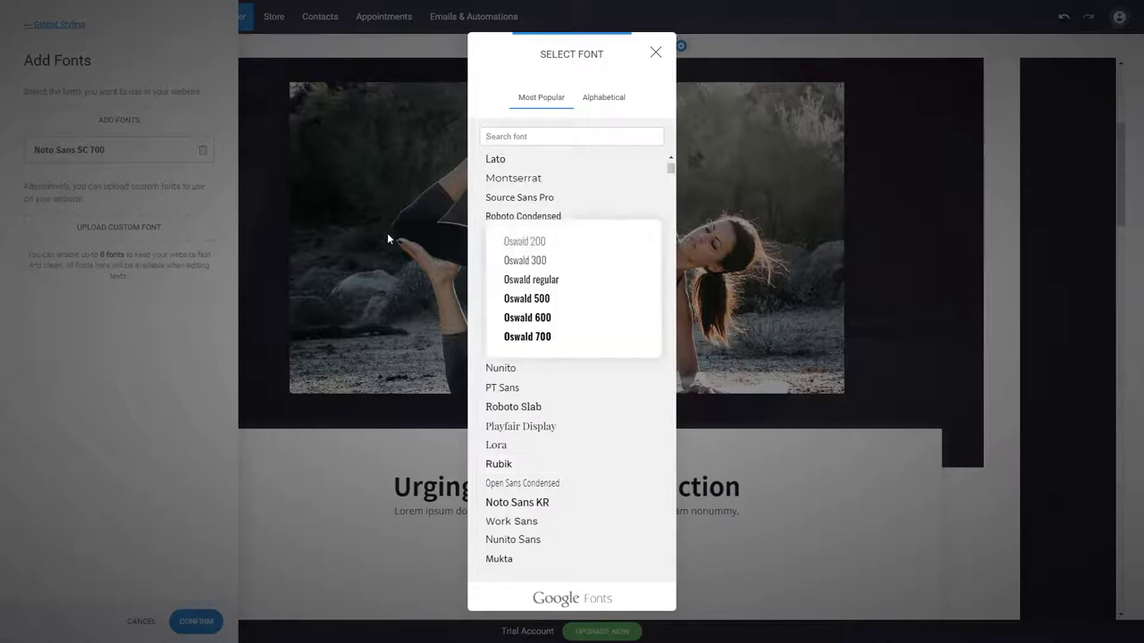
left_click(547, 279)
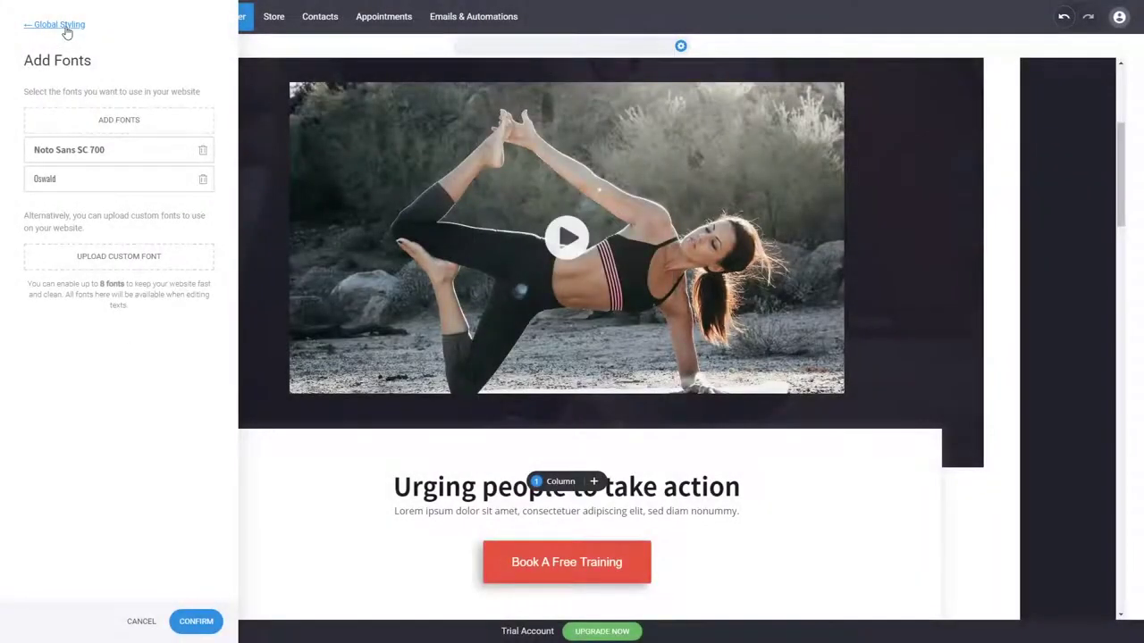
- Set the font of the global Heading 1 and Heading 2 text styles to Oswald
left_click(65, 25)
left_click(73, 134)
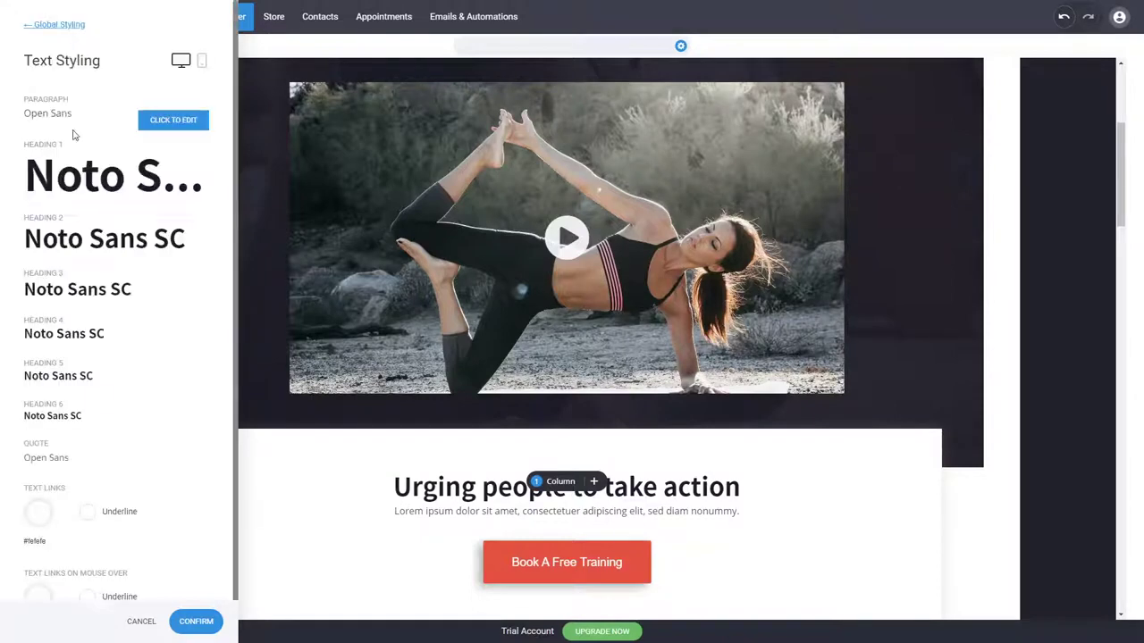
left_click(106, 183)
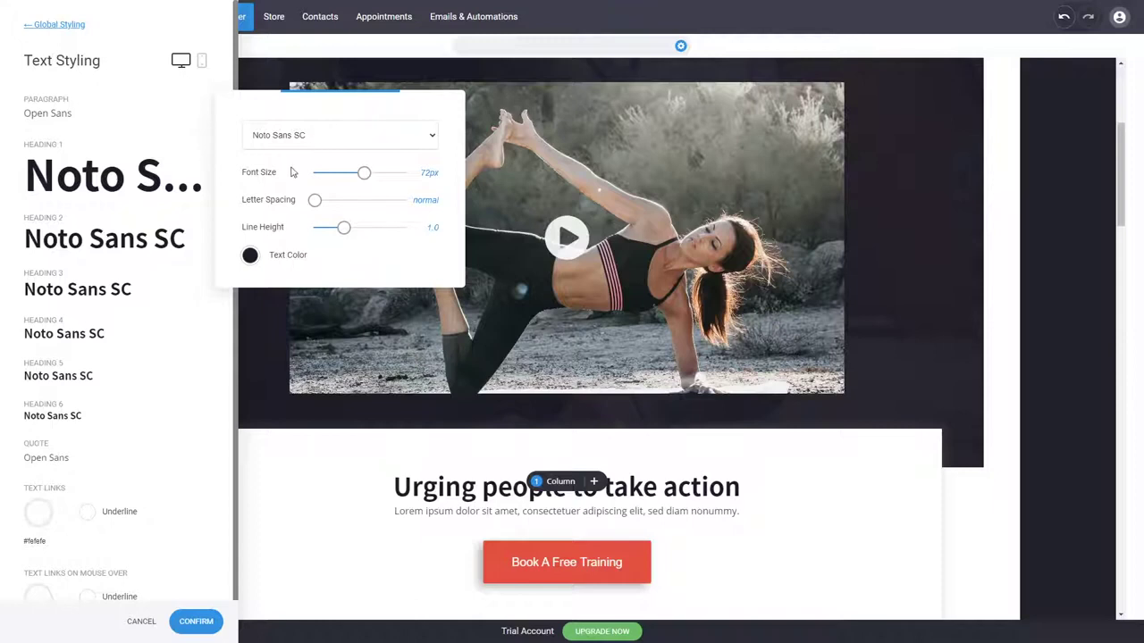
left_click(116, 238)
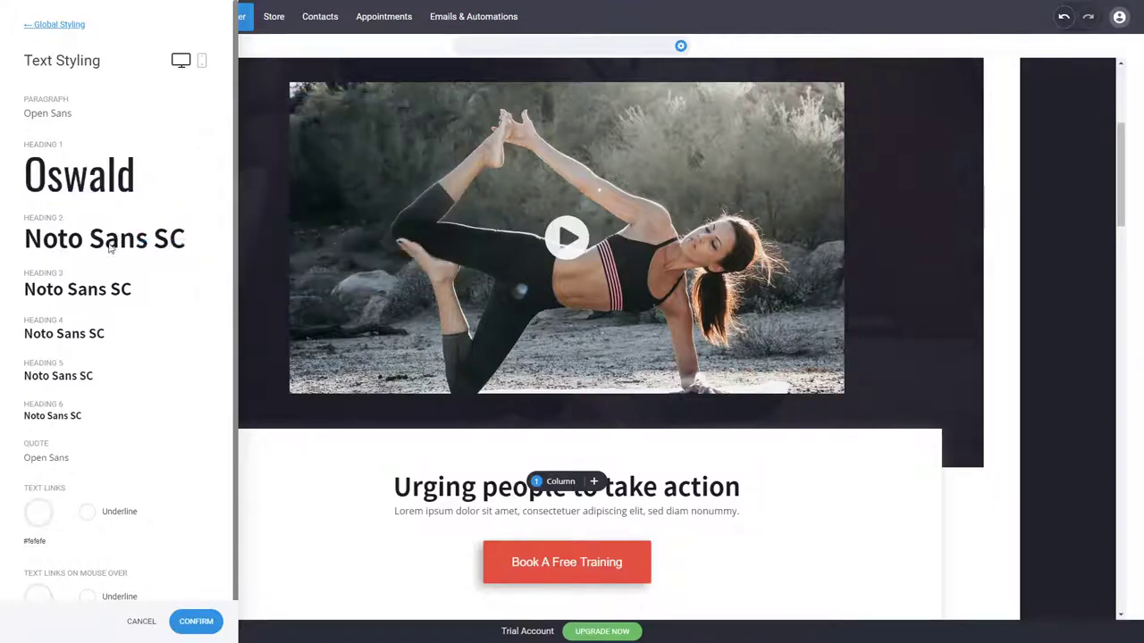
left_click(313, 204)
left_click(277, 237)
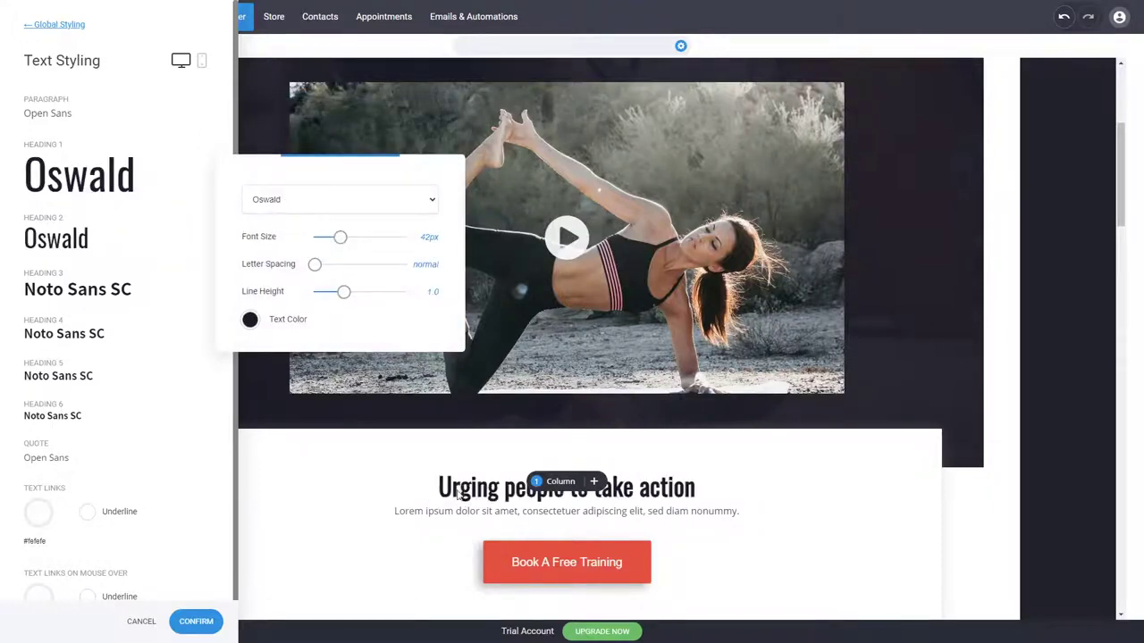
- Set the font of the global Heading 3, Heading 4 and Heading 5 text styles to Oswald and confirm the text styling
left_click(148, 288)
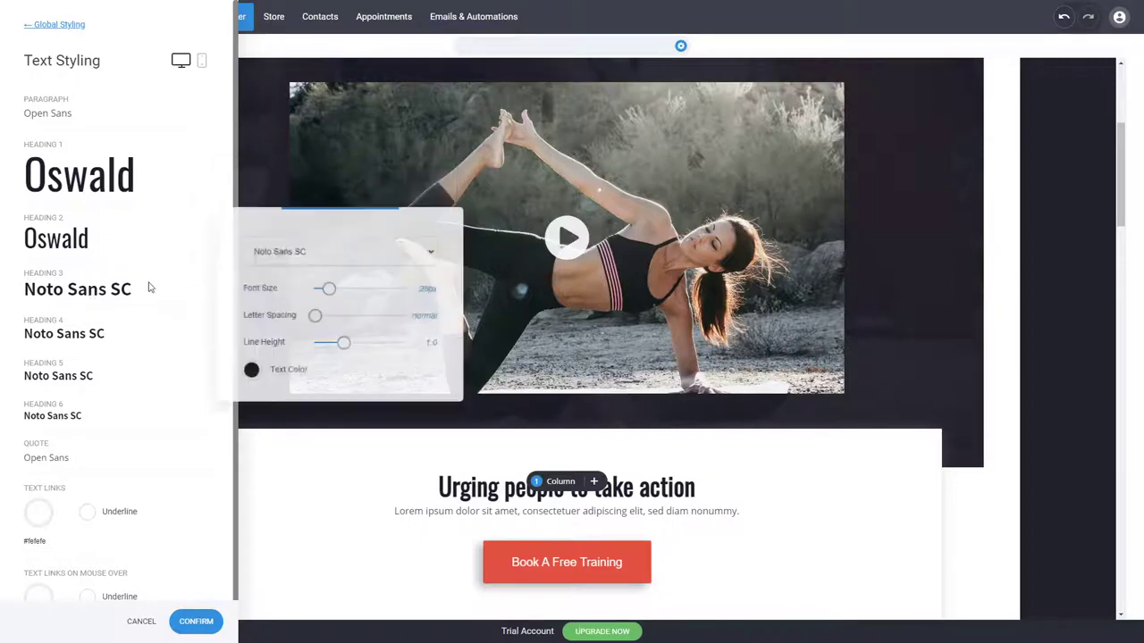
left_click(275, 286)
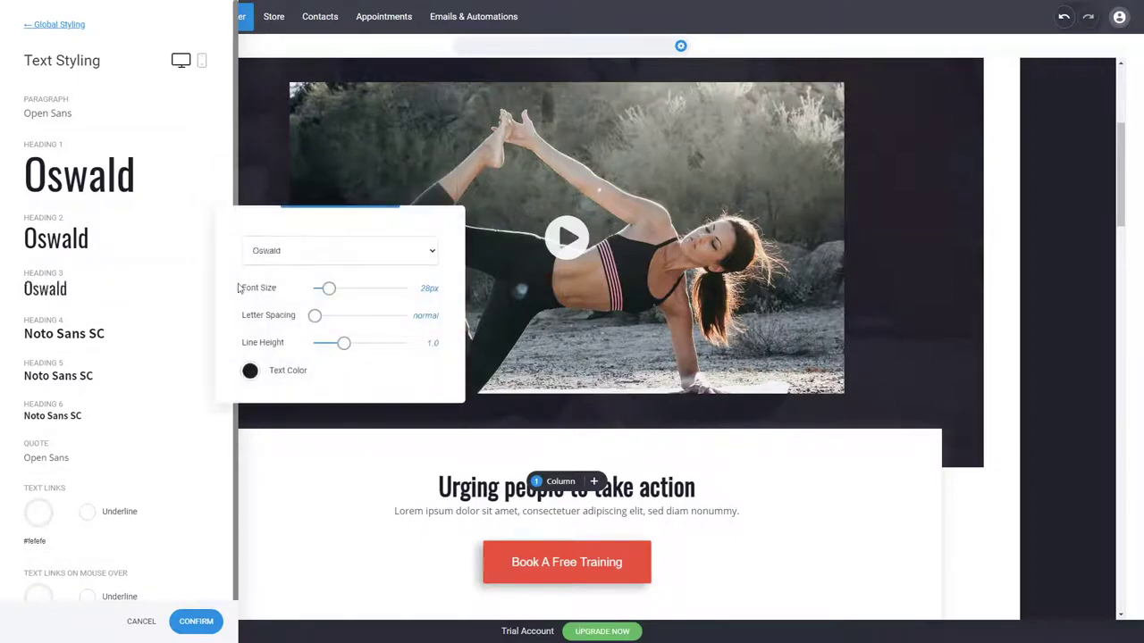
left_click(100, 335)
left_click(262, 333)
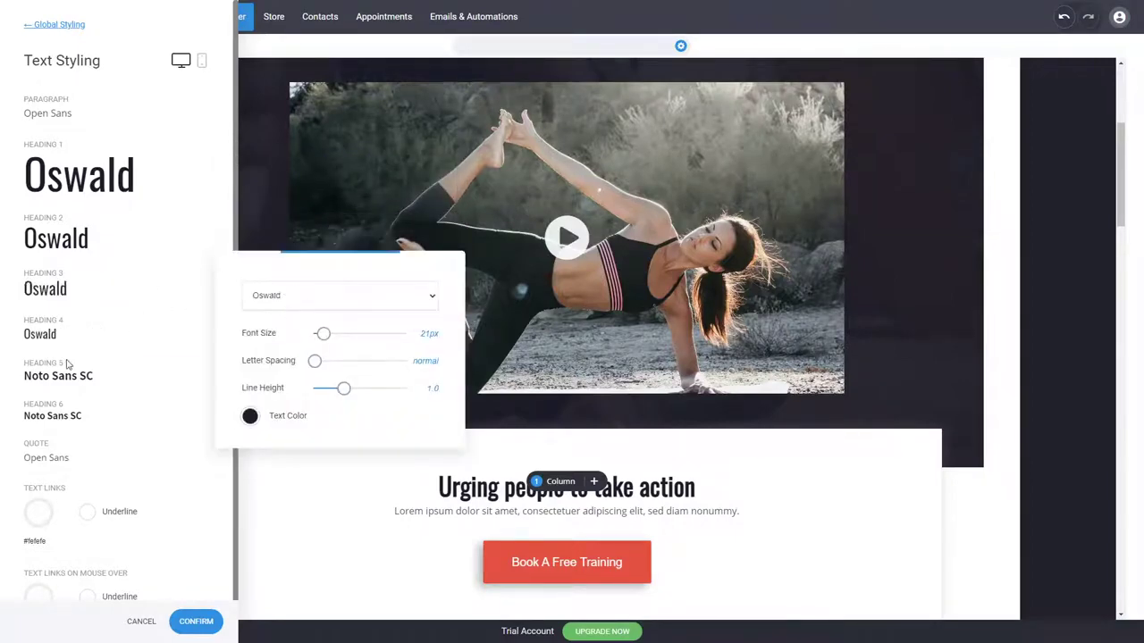
left_click(68, 378)
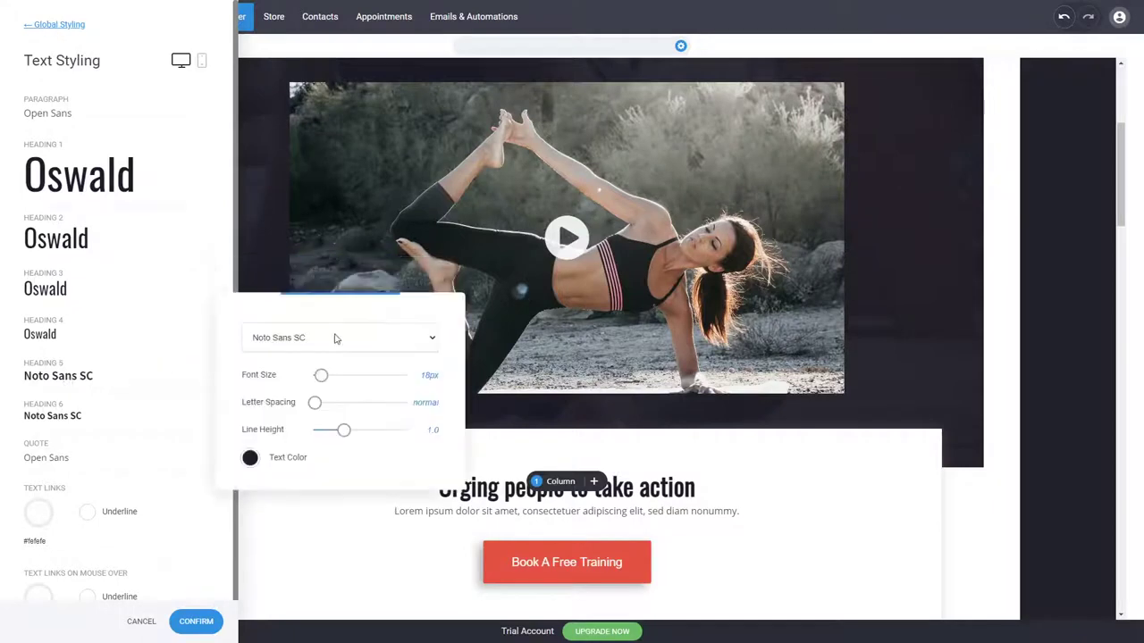
left_click(259, 373)
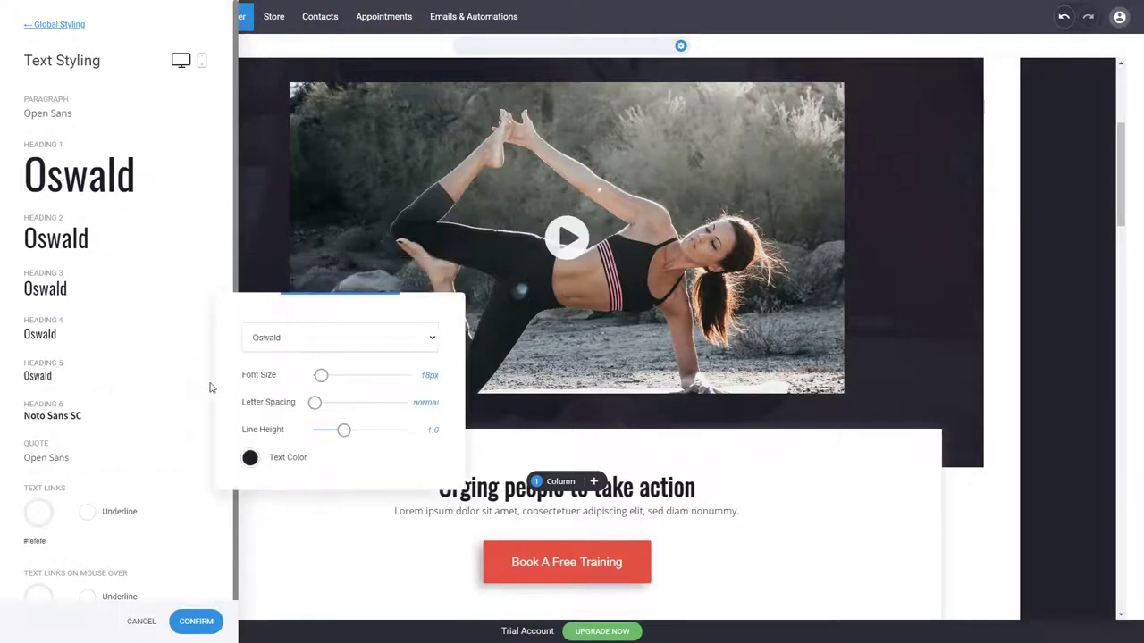
left_click(197, 622)
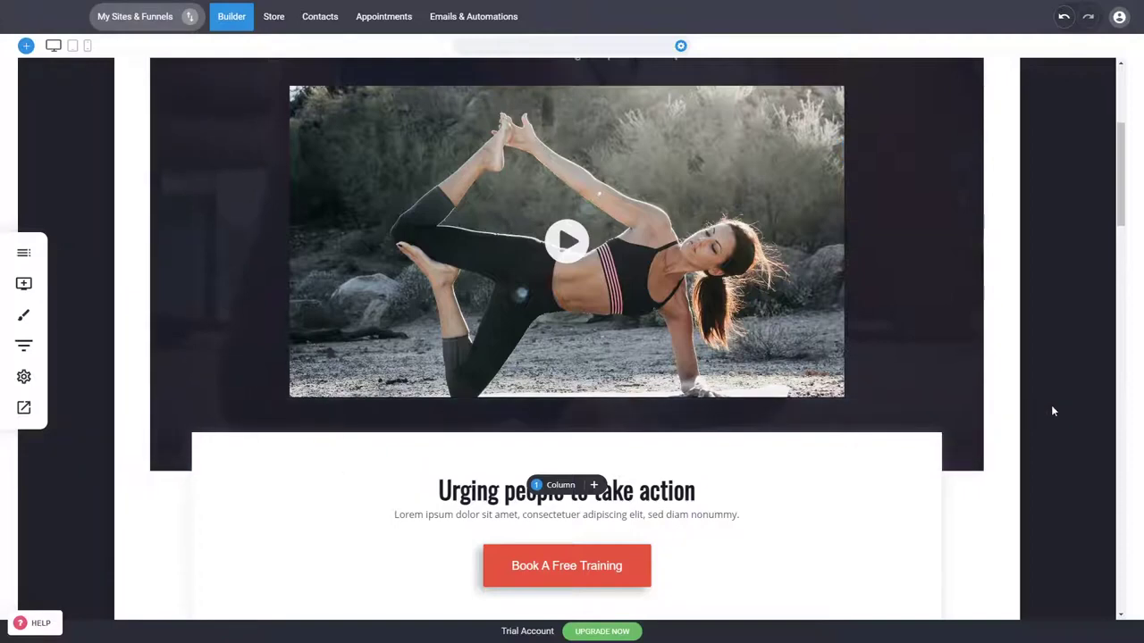
- Clear the custom formatting from the "Our Core Services" heading so it follows the global heading style
scroll(1032, 352, "down", 1)
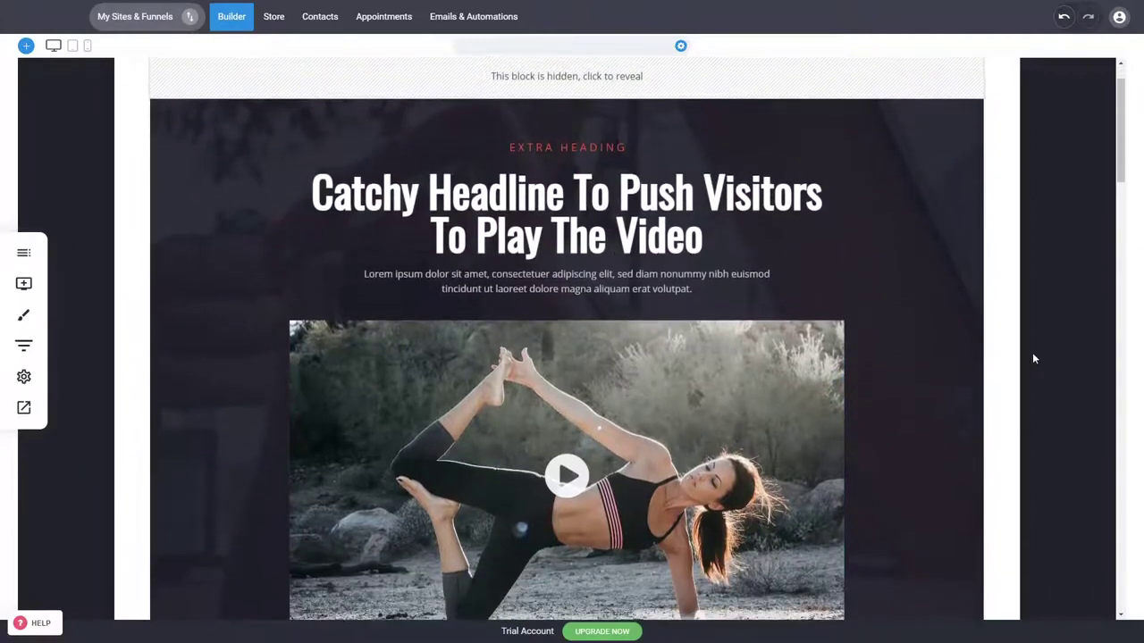
scroll(1032, 352, "up", 1)
scroll(1020, 435, "down", 5)
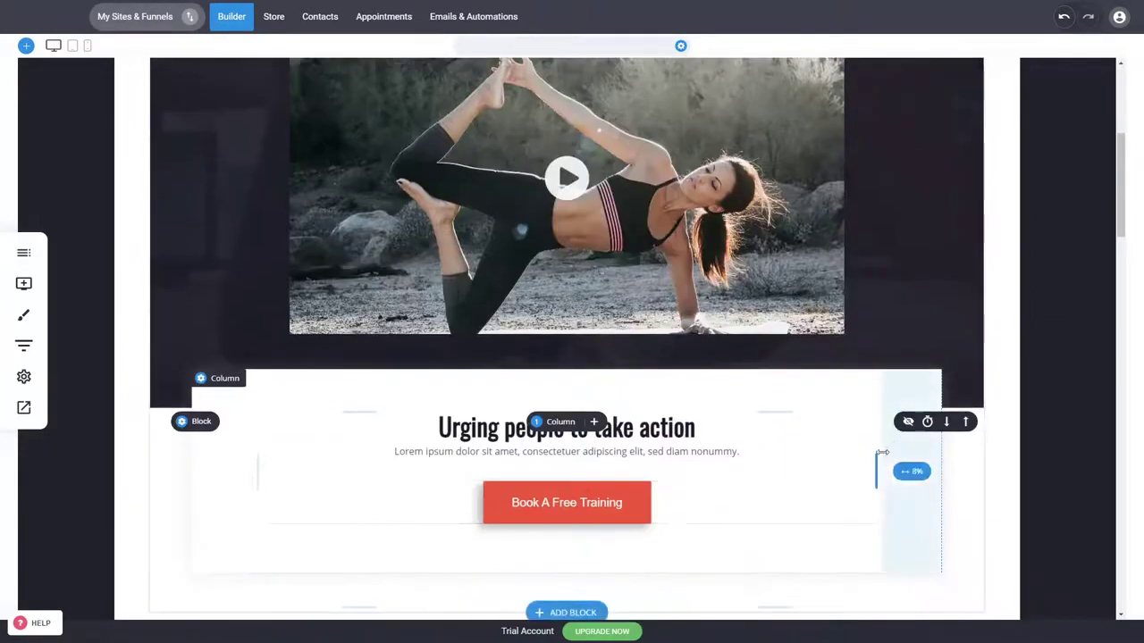
scroll(1019, 435, "down", 5)
scroll(805, 332, "down", 6)
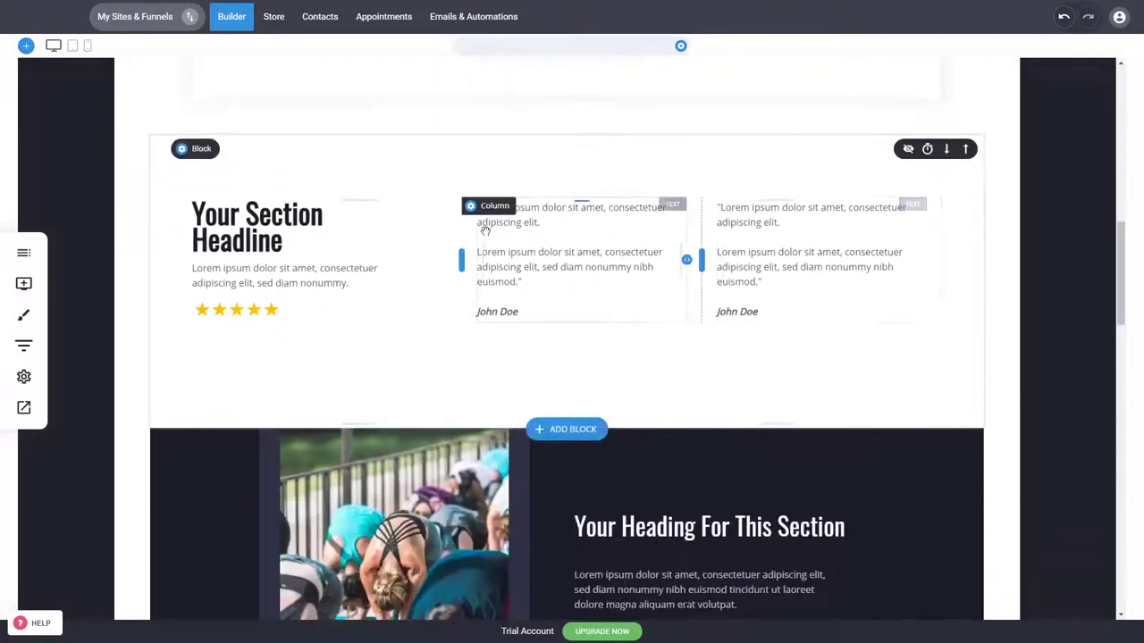
scroll(750, 473, "down", 2)
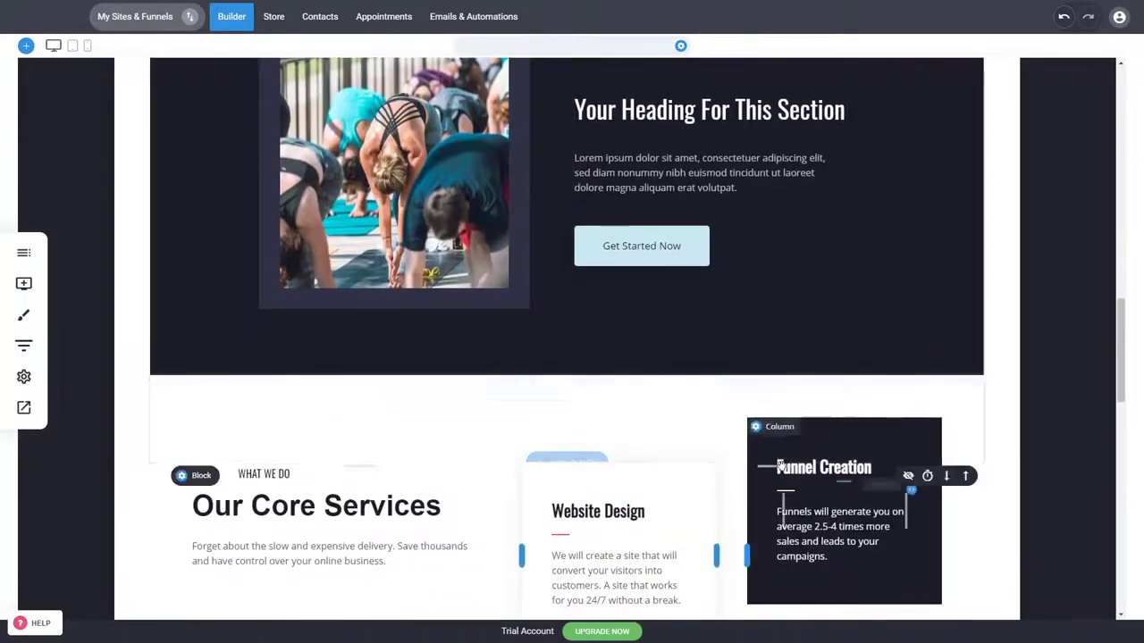
triple_click(362, 508)
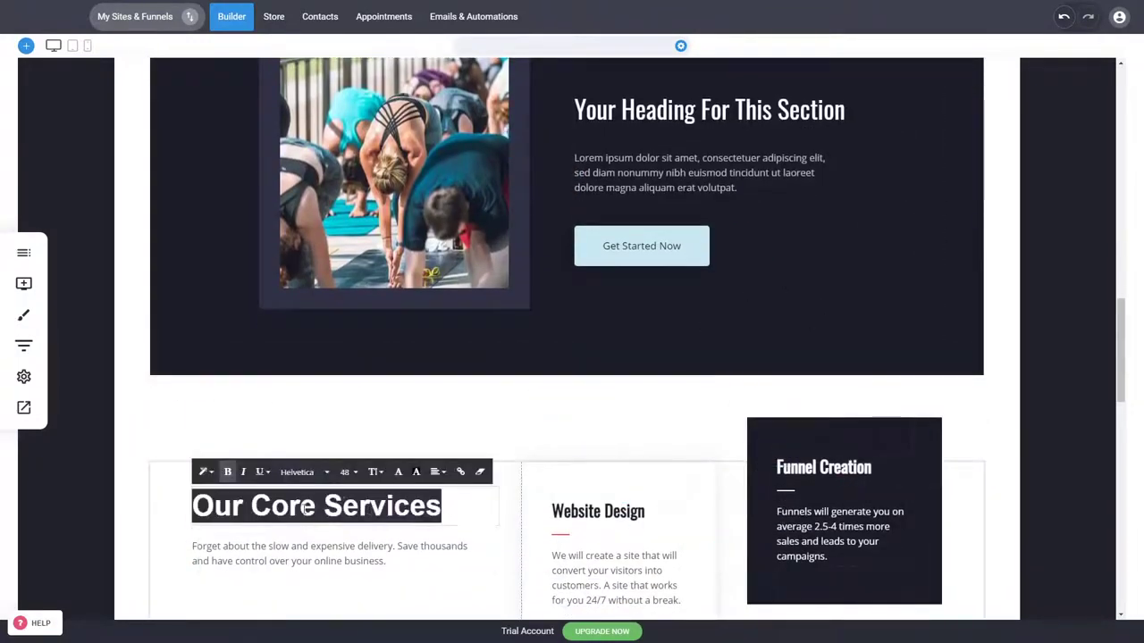
left_click(481, 474)
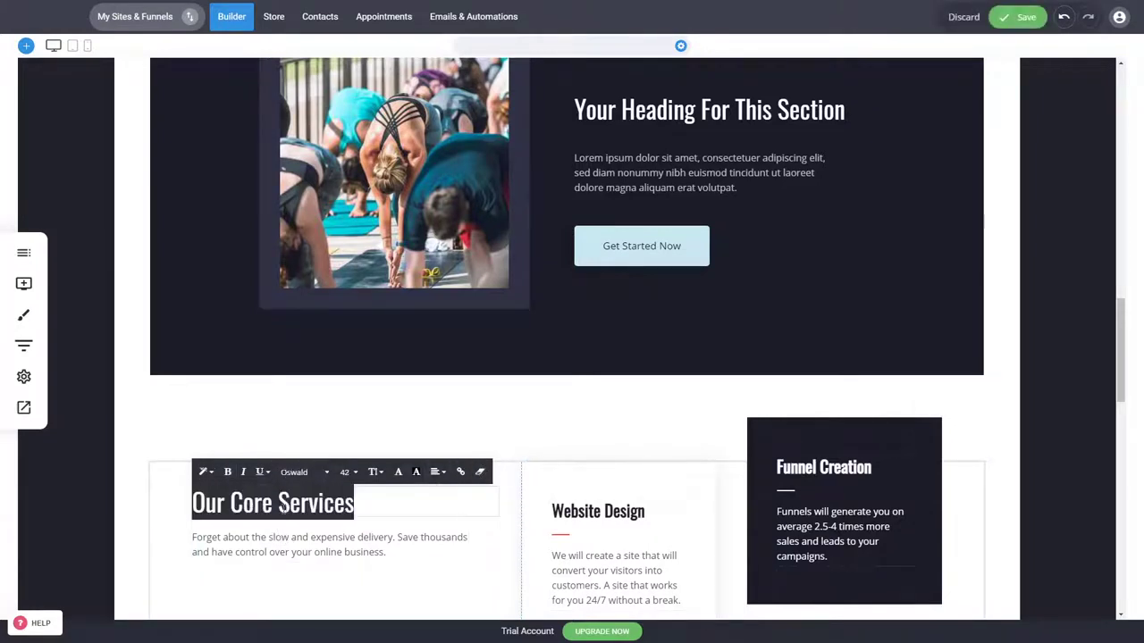
left_click(164, 518)
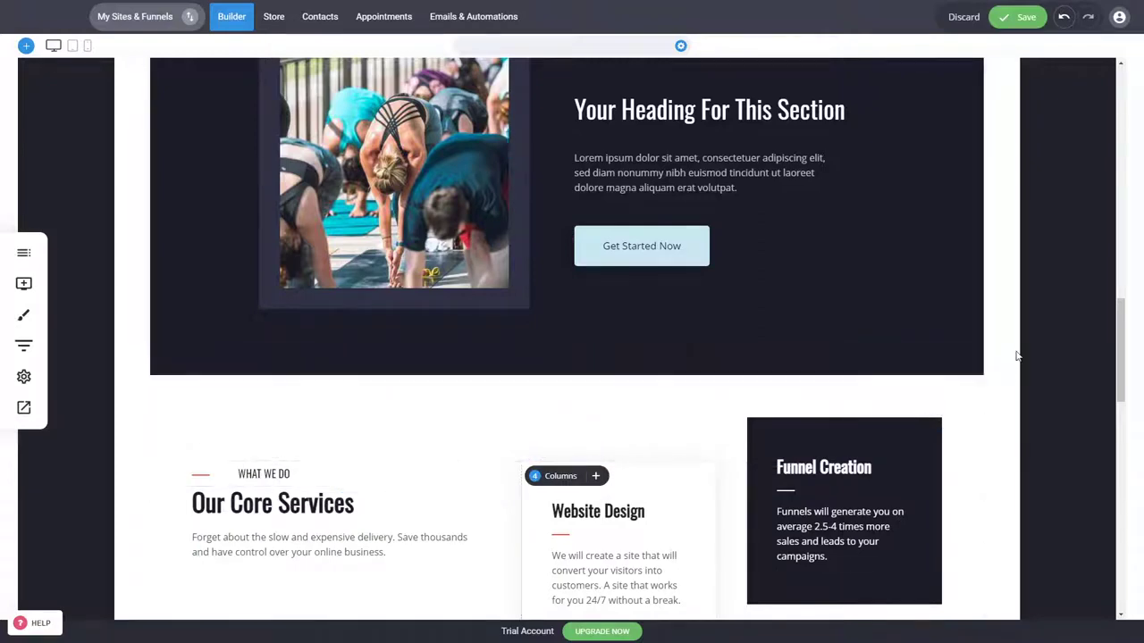
- Change the button color of "Get Started Now" in the dark image section to the global red
scroll(1019, 355, "up", 3)
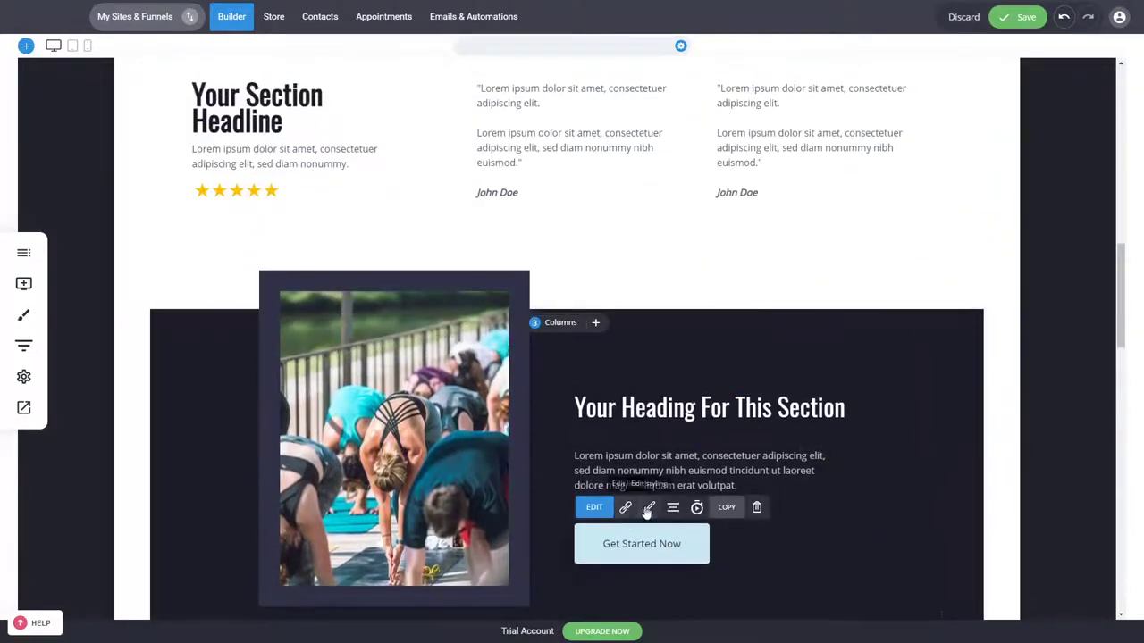
left_click(649, 507)
left_click(906, 70)
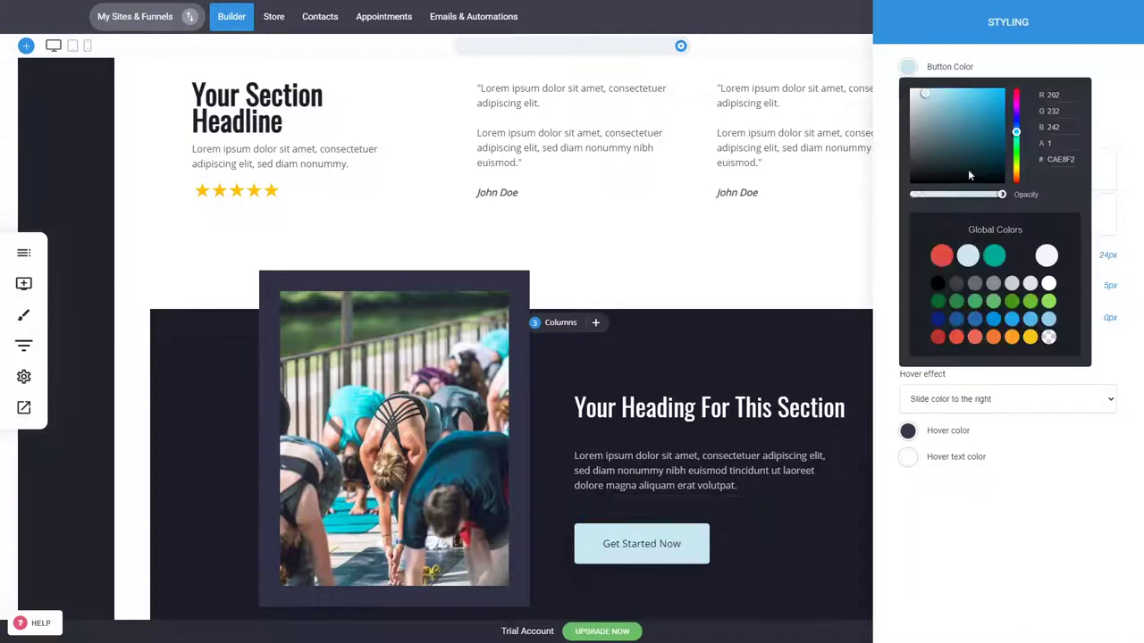
left_click(942, 260)
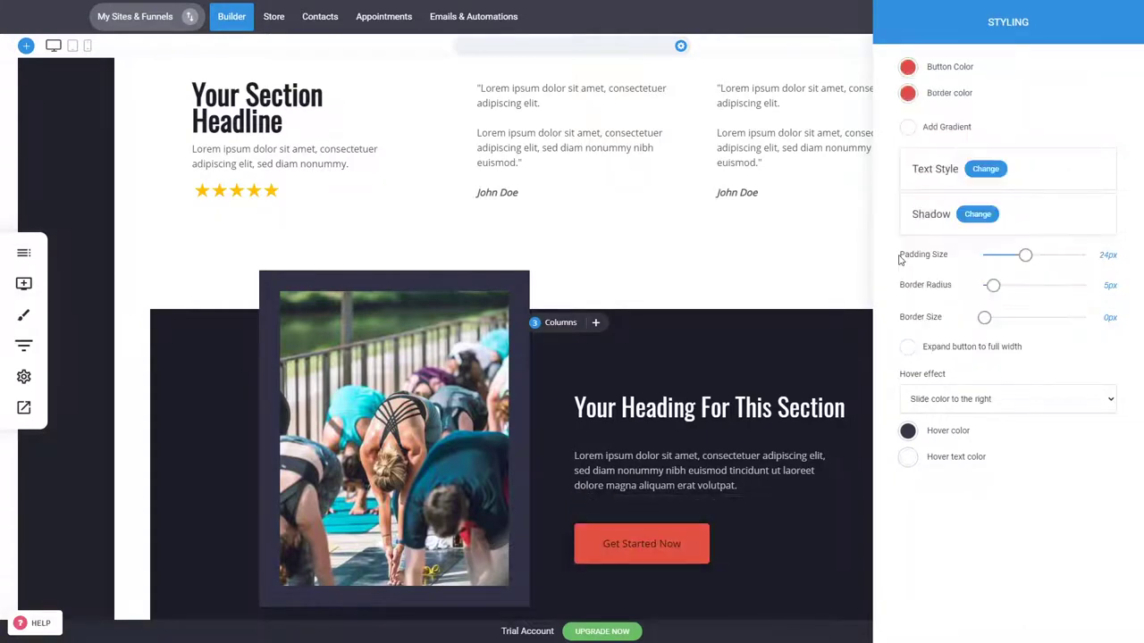
- Set the text color of the "Get Started Now" button in the dark image section to white and close its styling
left_click(987, 169)
left_click(941, 68)
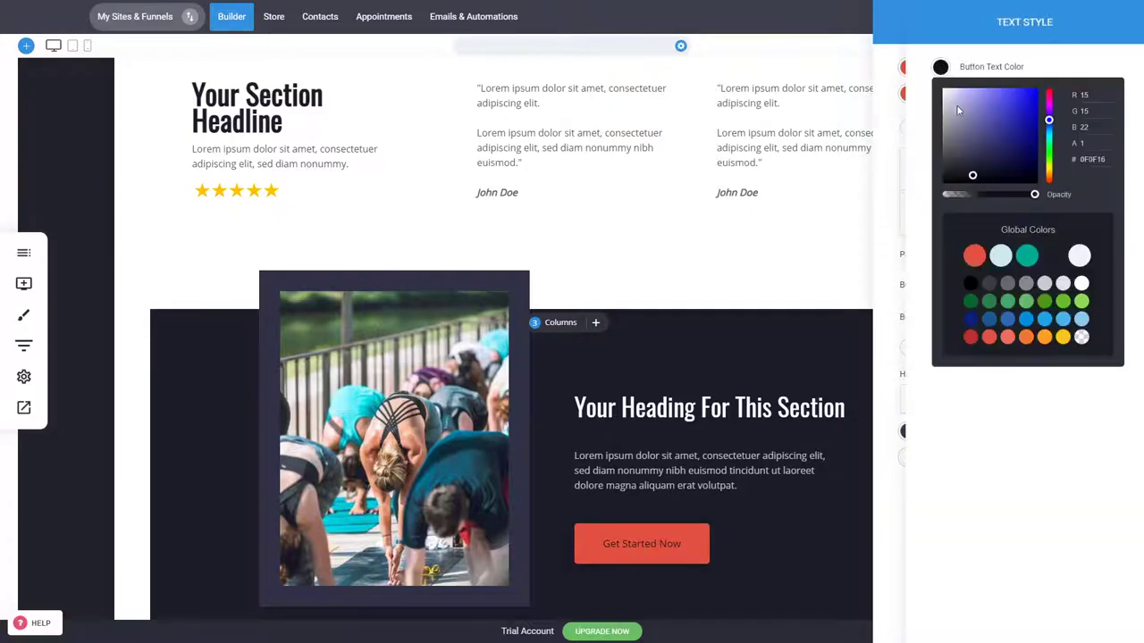
left_click(885, 147)
left_click(884, 149)
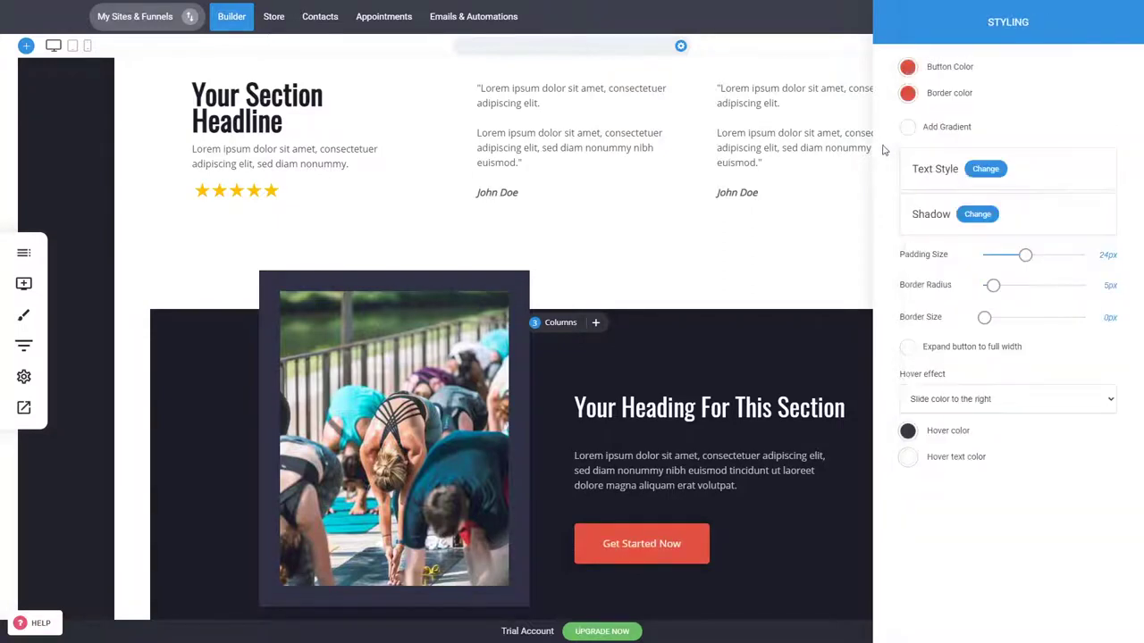
left_click(767, 349)
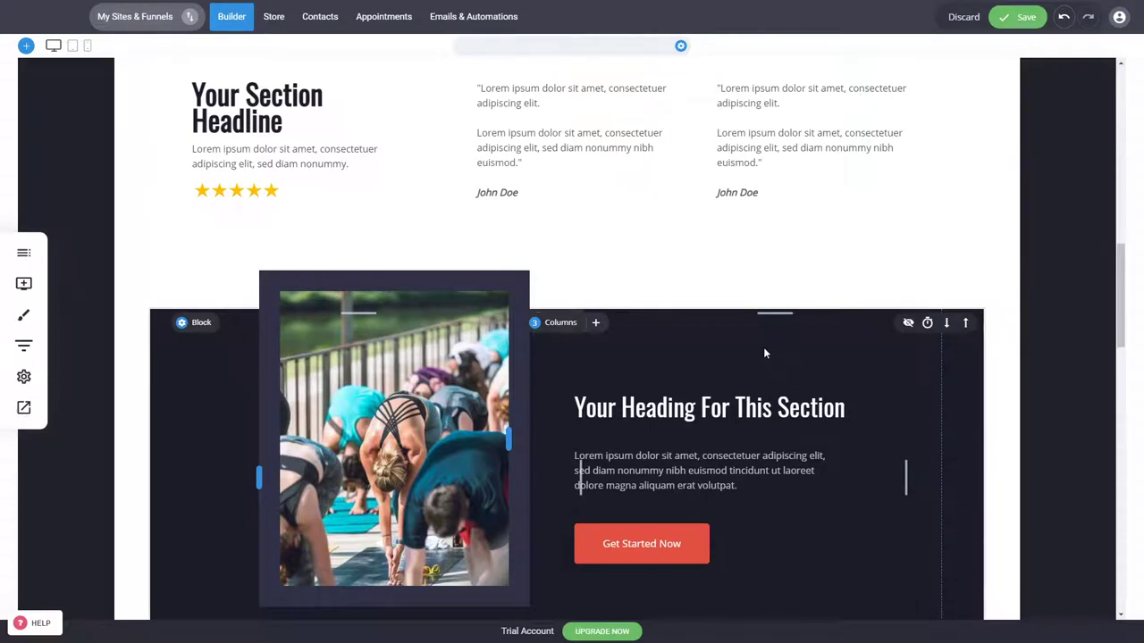
- Delete the client photos from the three "What Clients Say" testimonial cards and add space above the client names
scroll(1092, 412, "down", 7)
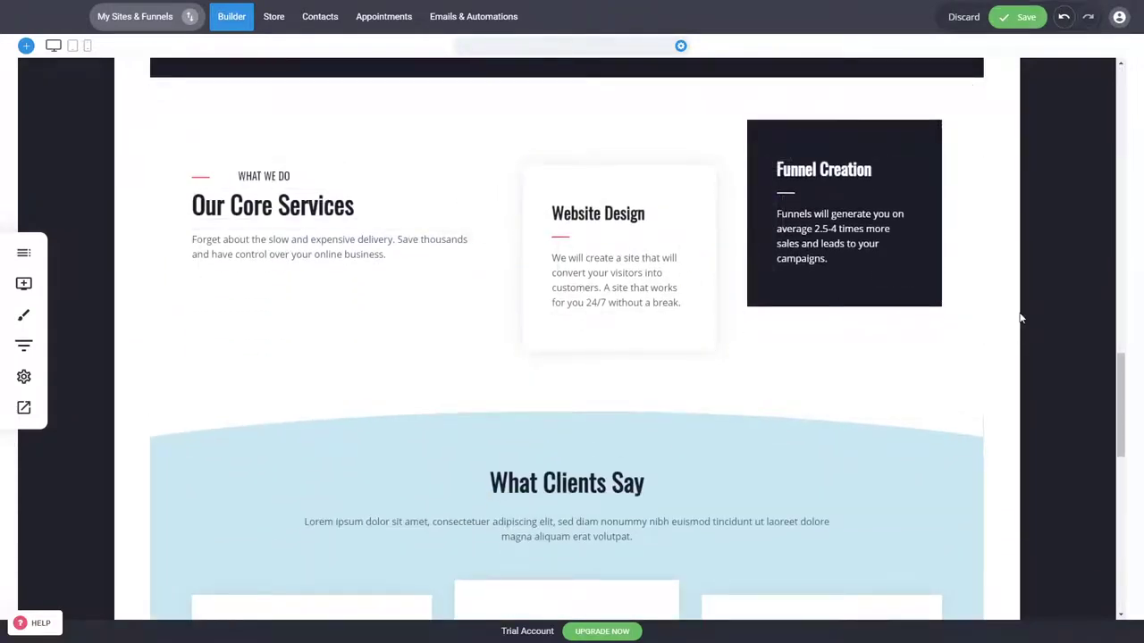
scroll(1029, 314, "down", 1)
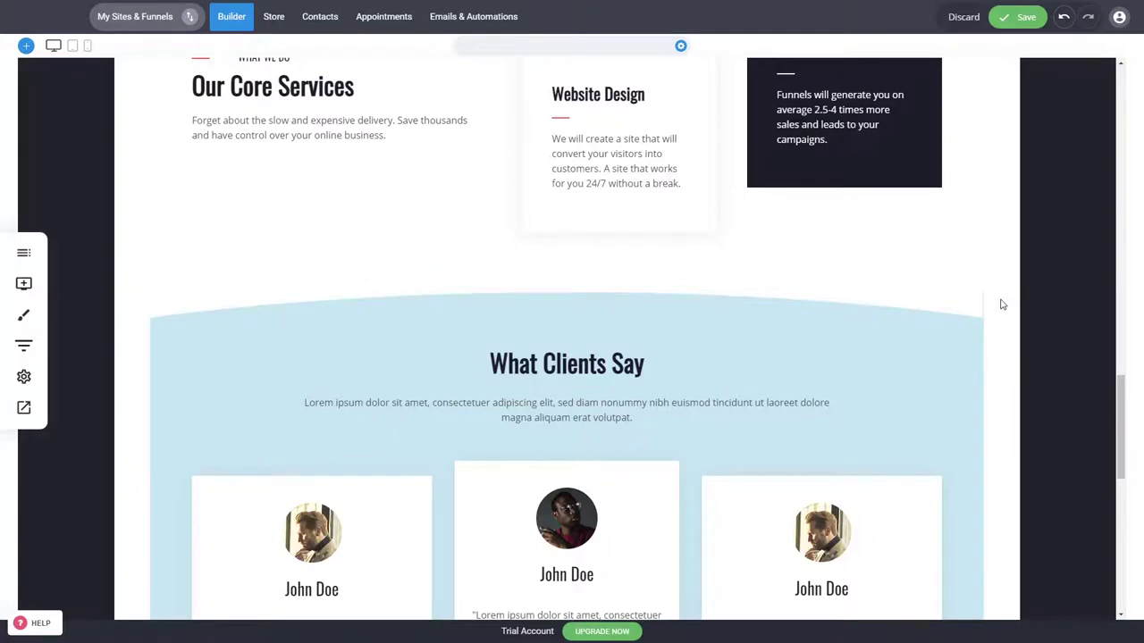
mouse_move(979, 319)
scroll(1010, 351, "down", 1)
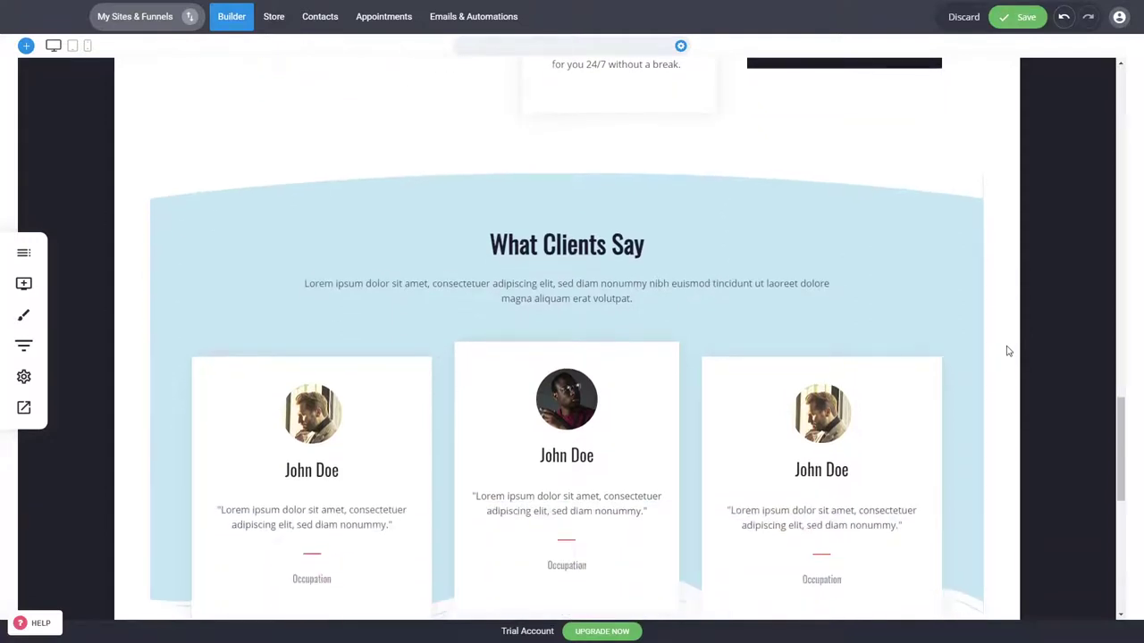
scroll(1005, 352, "down", 1)
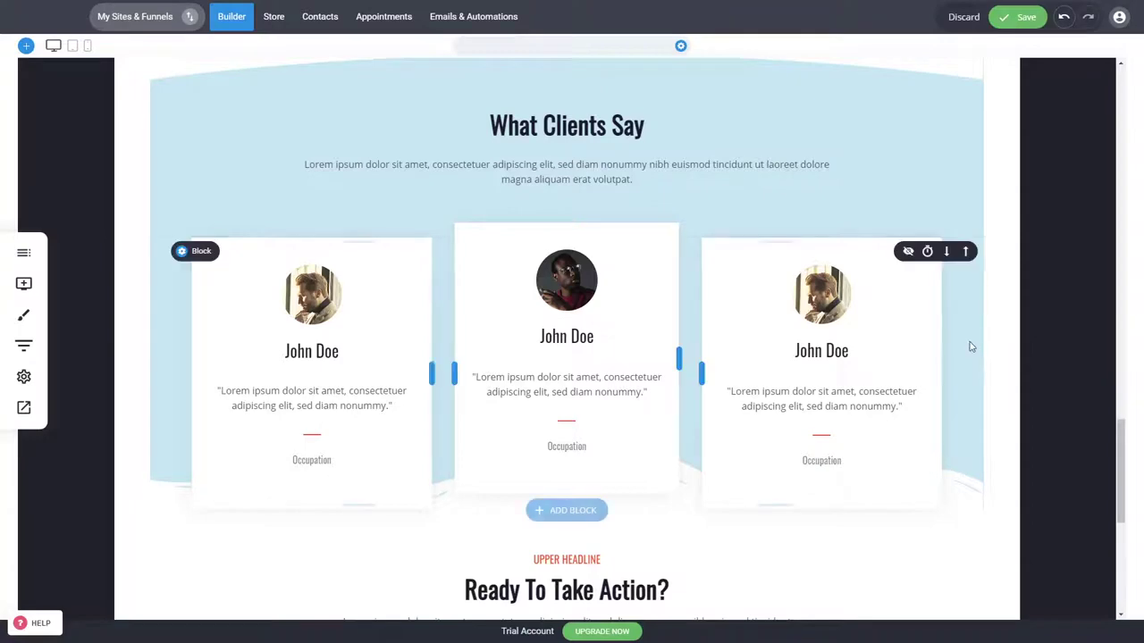
left_click(324, 272)
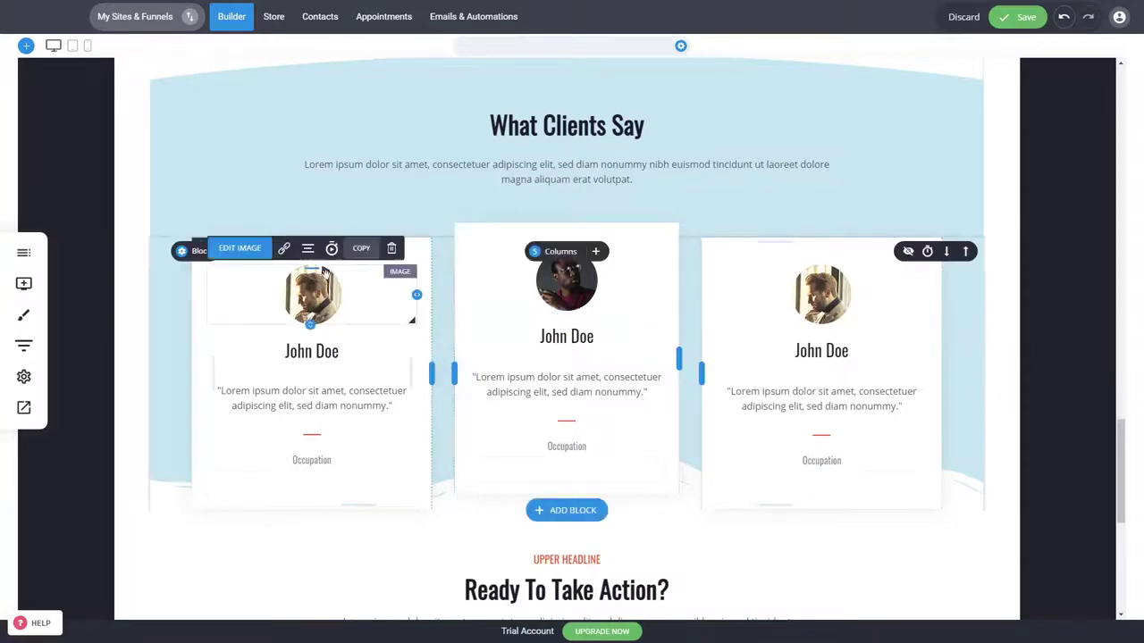
left_click(391, 247)
left_click(606, 281)
left_click(551, 294)
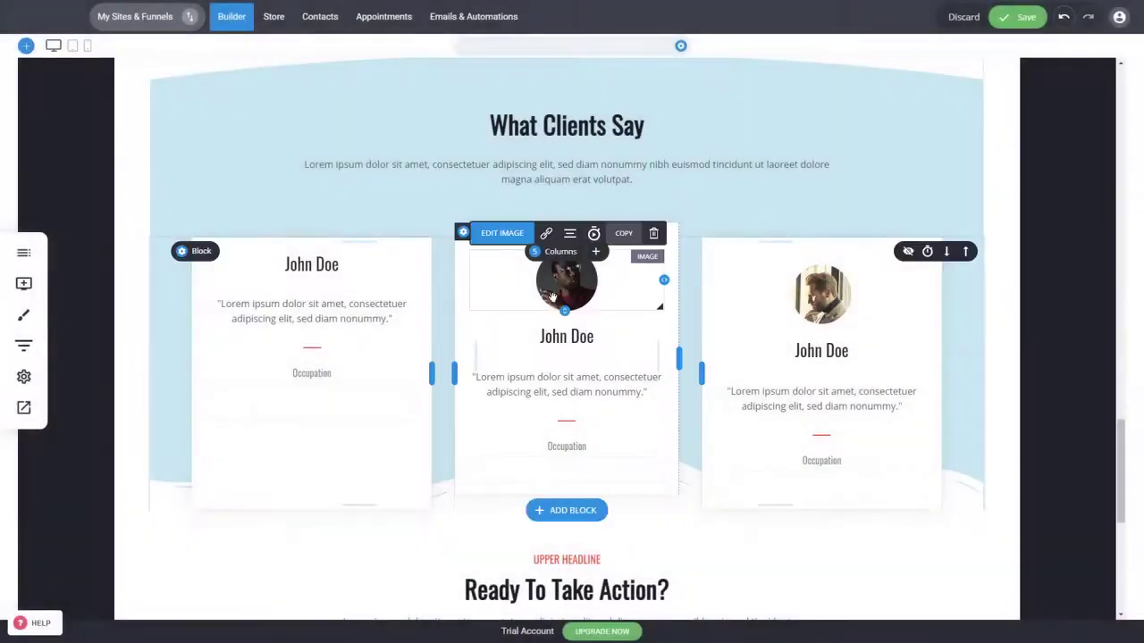
left_click(653, 233)
left_click(608, 281)
left_click(822, 304)
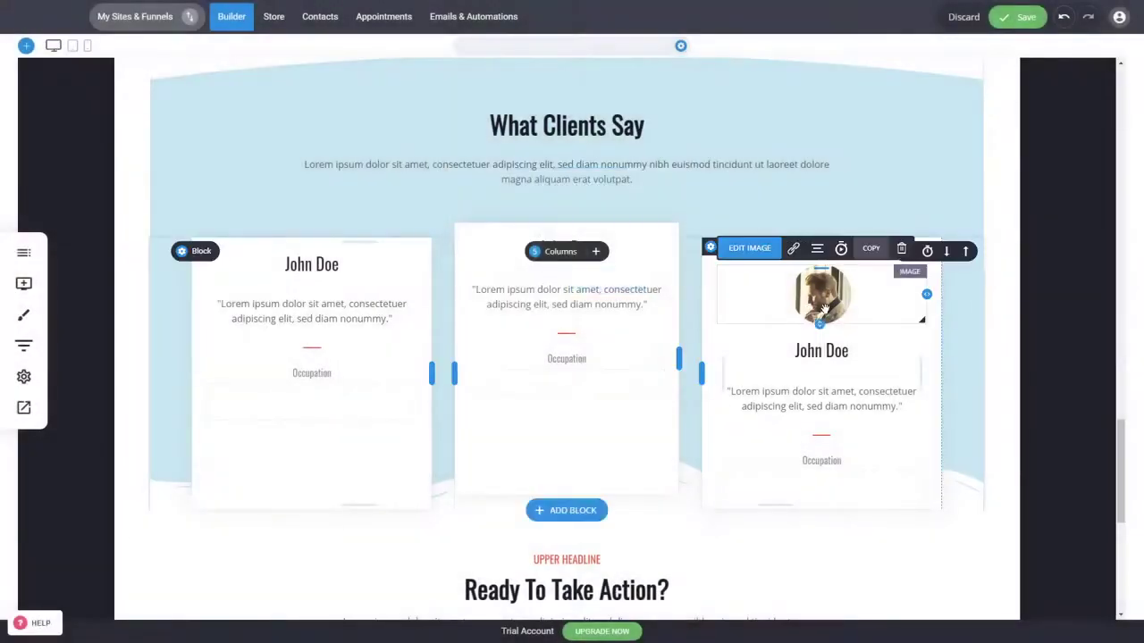
left_click(901, 249)
left_click(607, 281)
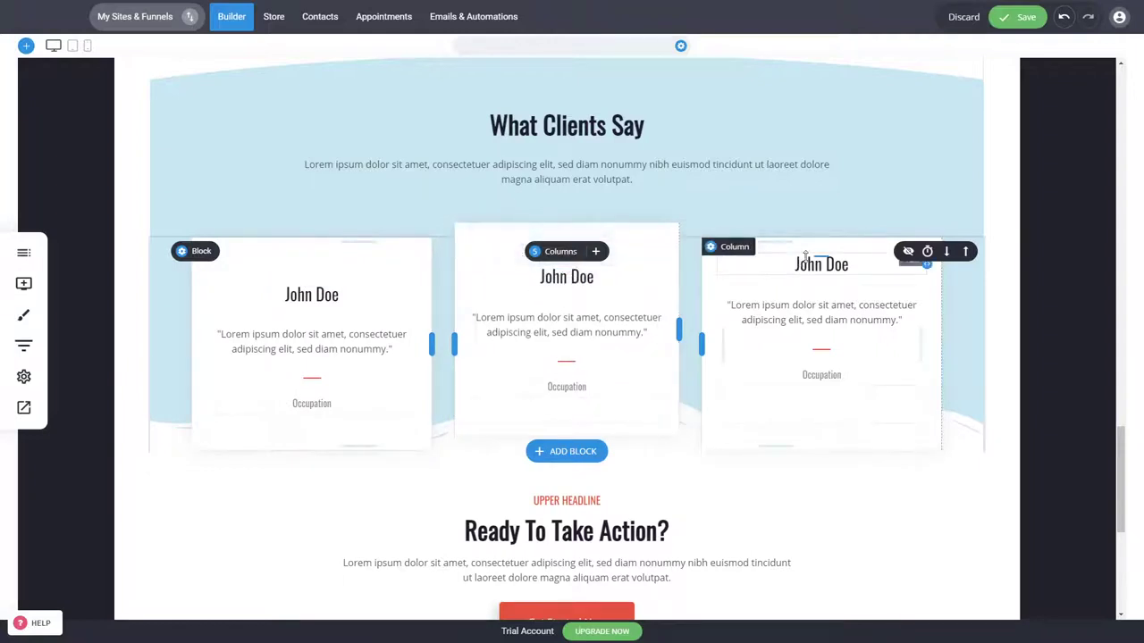
left_click_drag(810, 259, 813, 277)
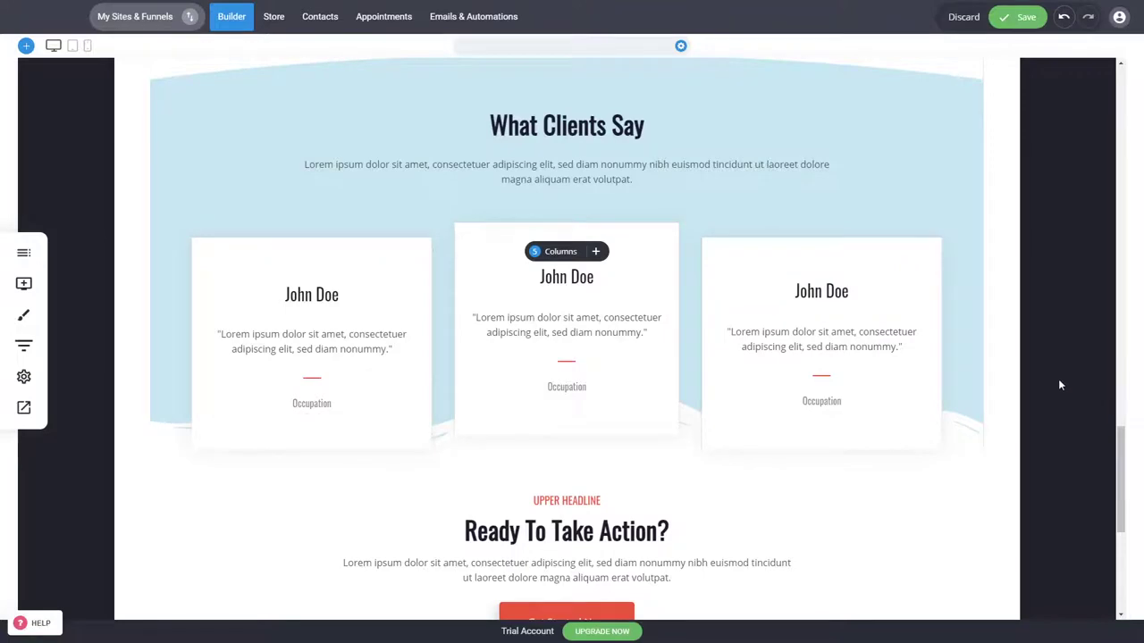
- Review the sections down to "Ready To Take Action?" and inspect the settings of its "Get Started Now" button
scroll(956, 384, "up", 6)
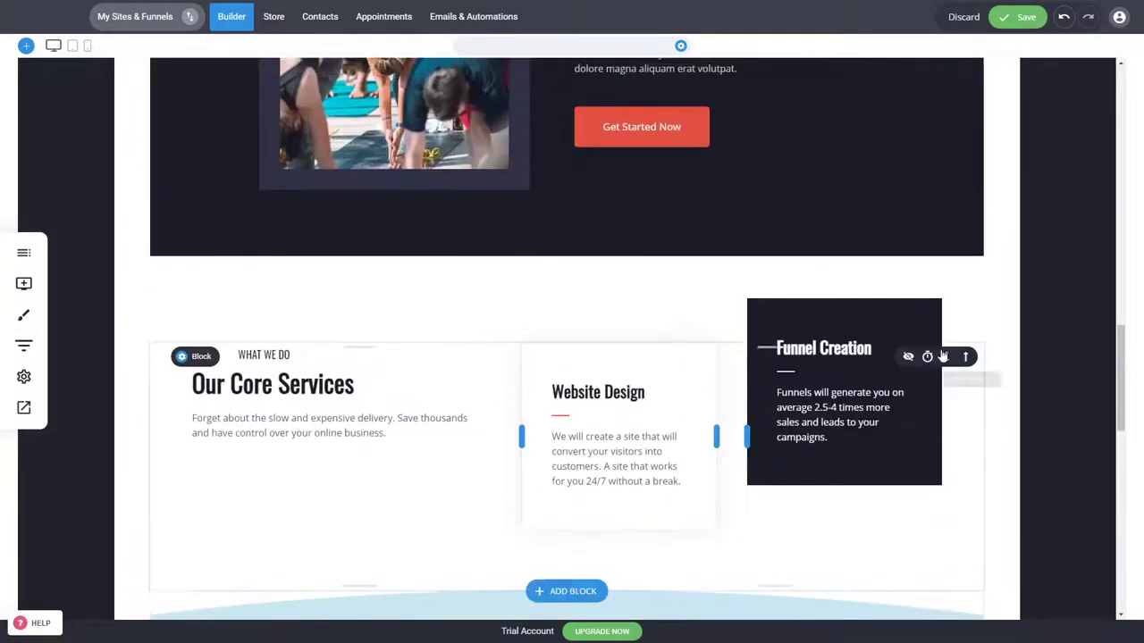
scroll(1059, 361, "down", 5)
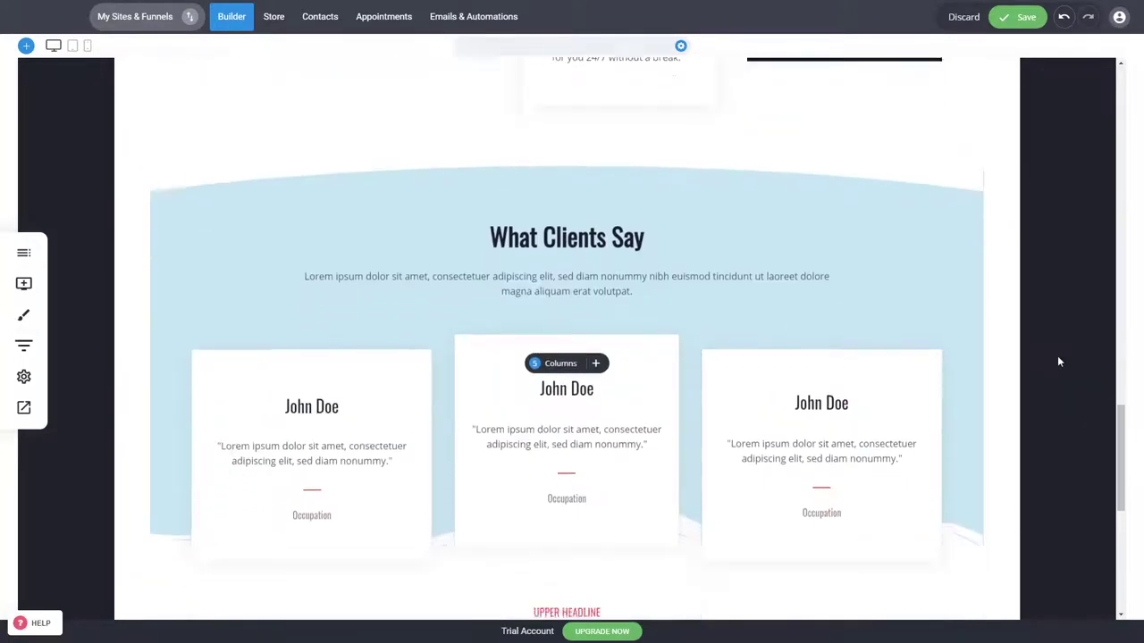
scroll(1059, 361, "down", 3)
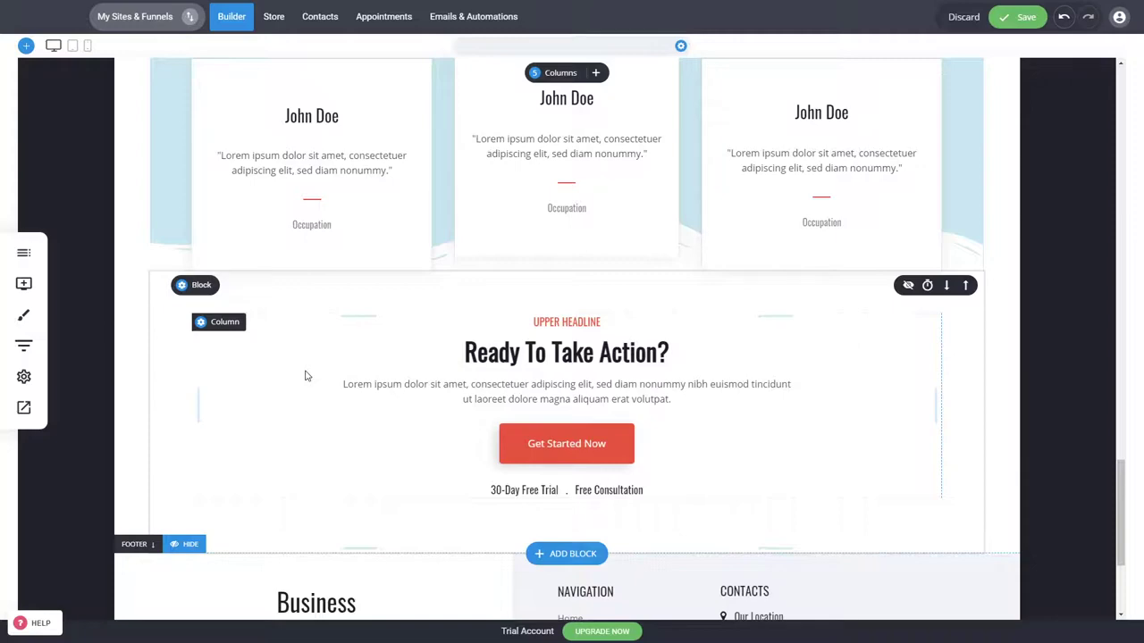
scroll(463, 381, "up", 5)
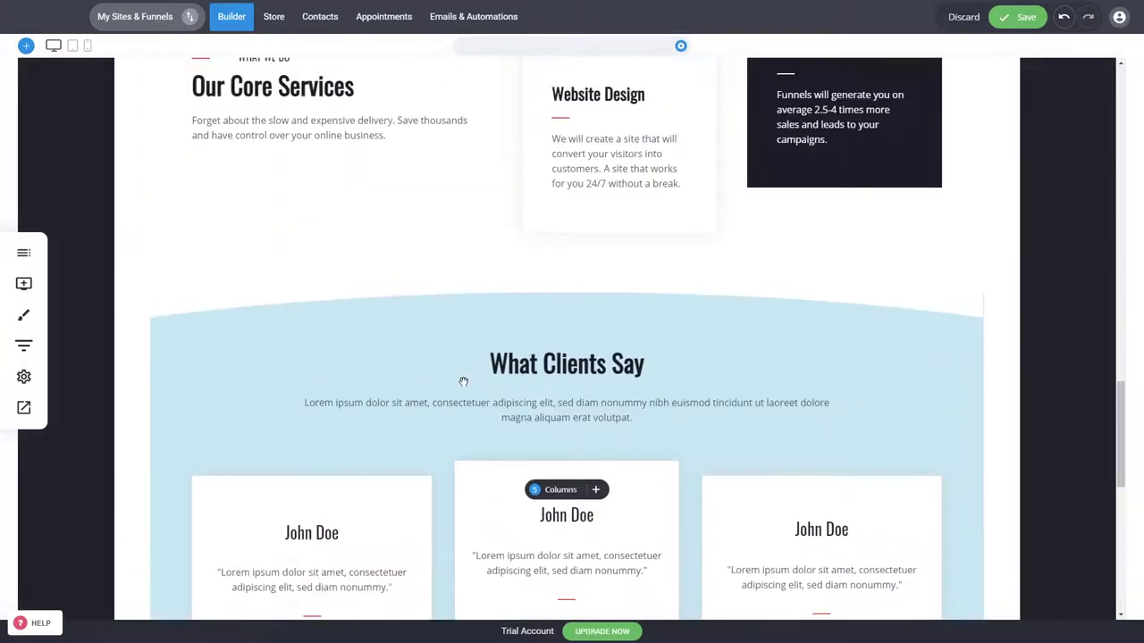
scroll(463, 381, "down", 5)
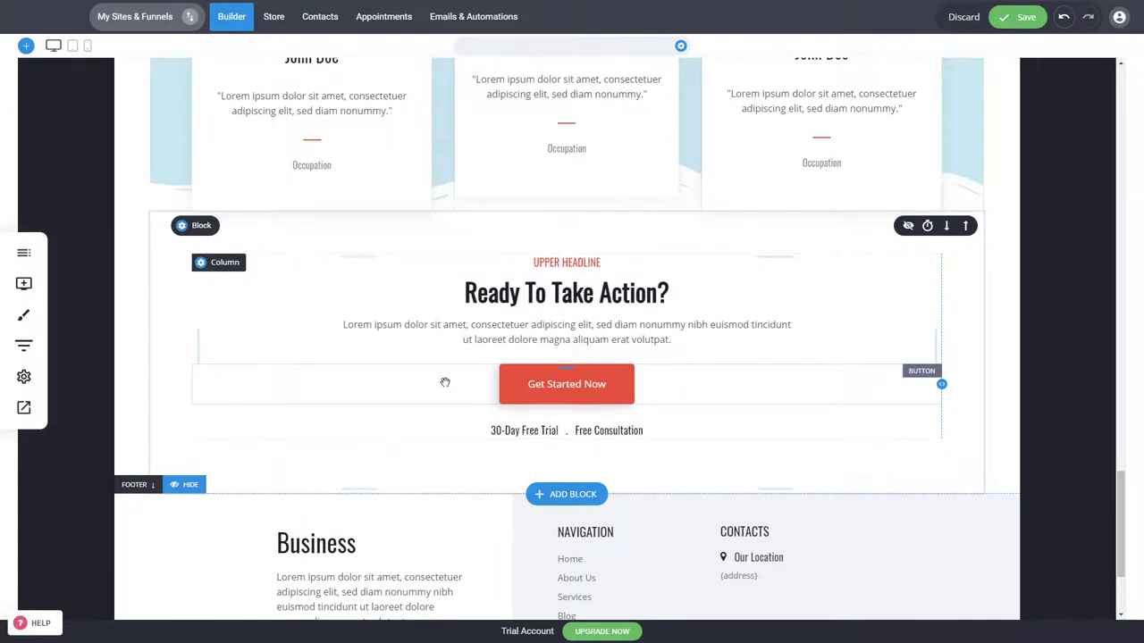
left_click(544, 394)
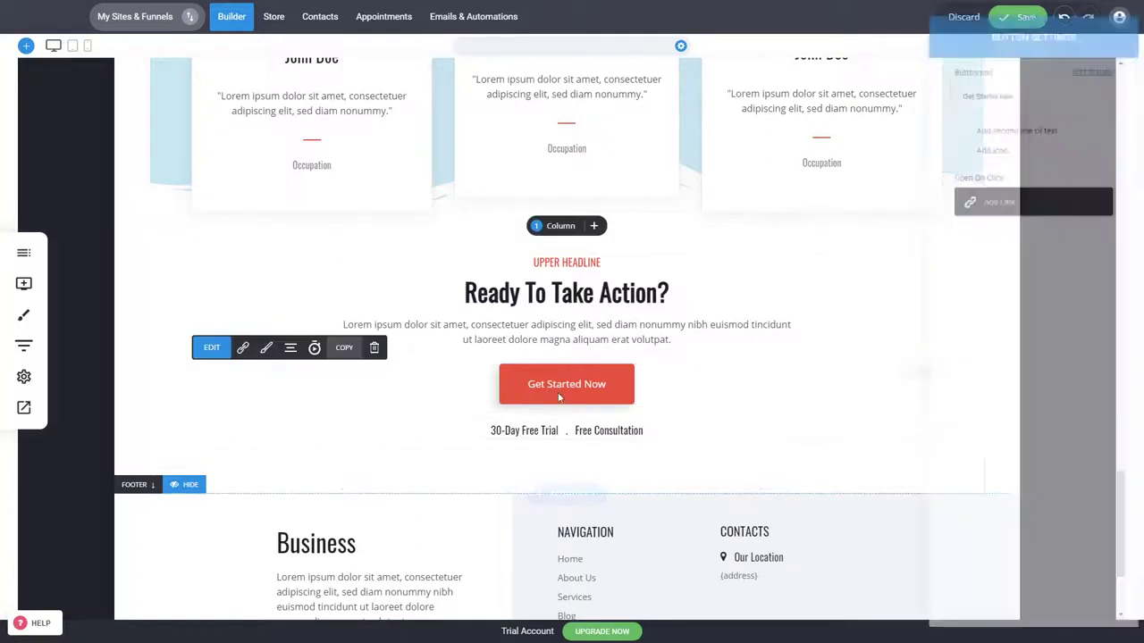
left_click_drag(1033, 89, 929, 94)
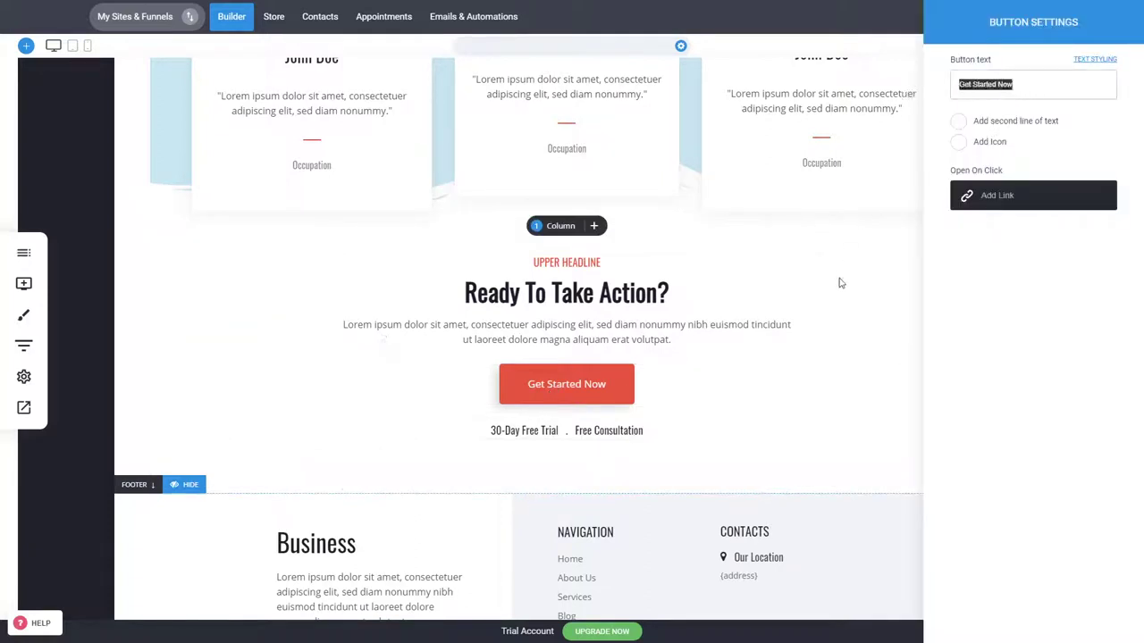
left_click(840, 283)
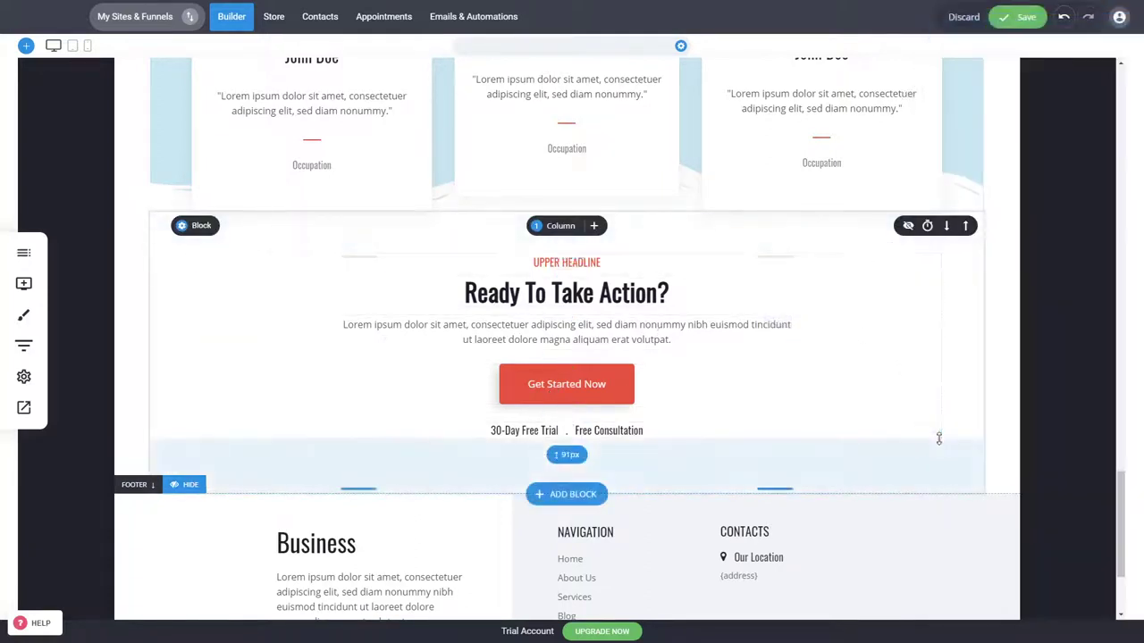
- Return to the hero at the beginning of the page and save the page changes
scroll(1143, 508, "up", 3)
scroll(1143, 507, "up", 15)
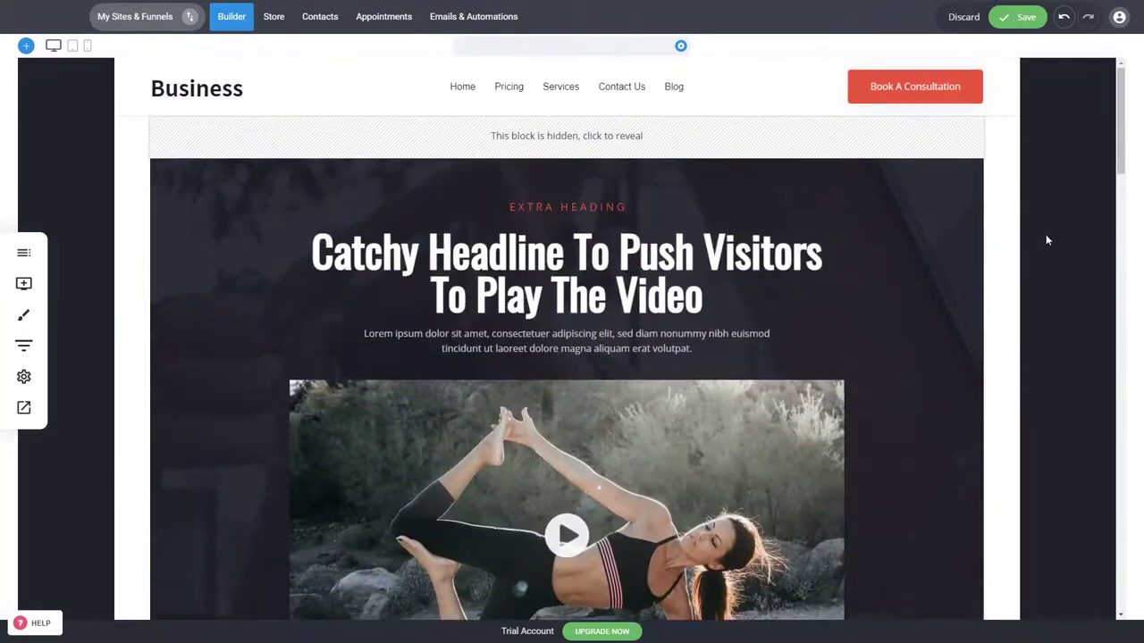
key("ctrl+s")
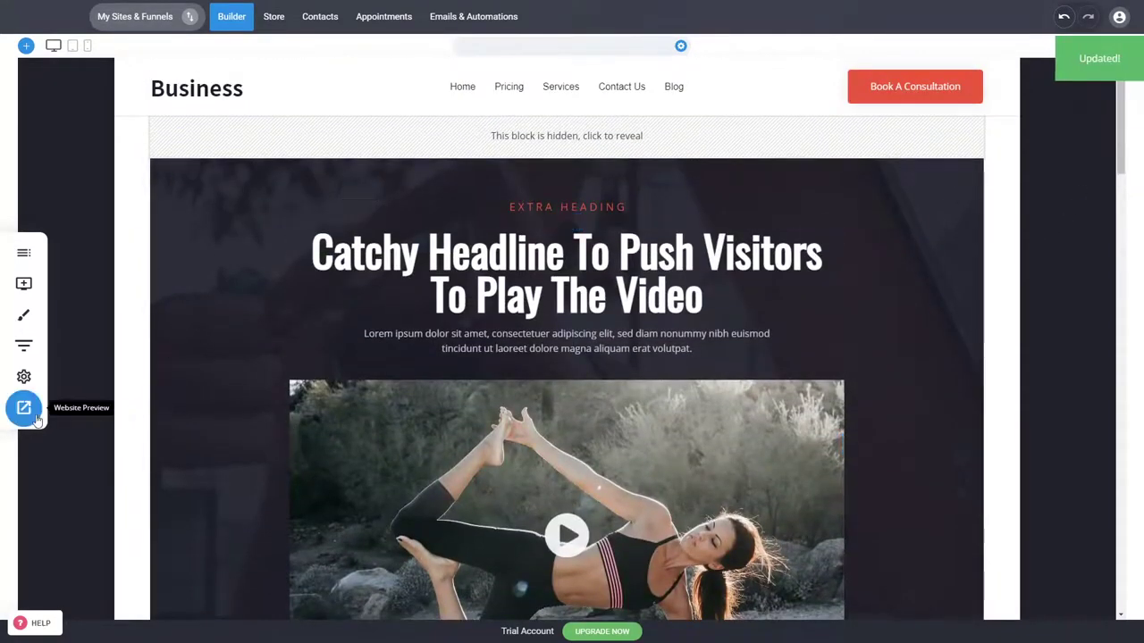
- Preview the website in desktop view, check its sections from the hero to "What Clients Say", and close the preview
left_click(24, 408)
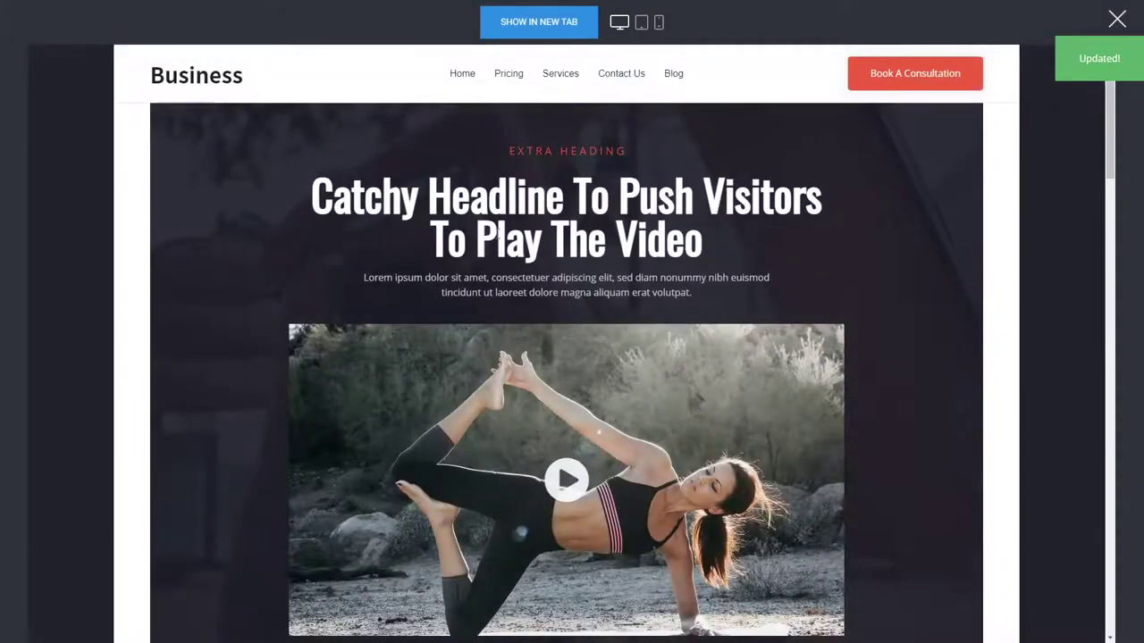
scroll(549, 438, "down", 2)
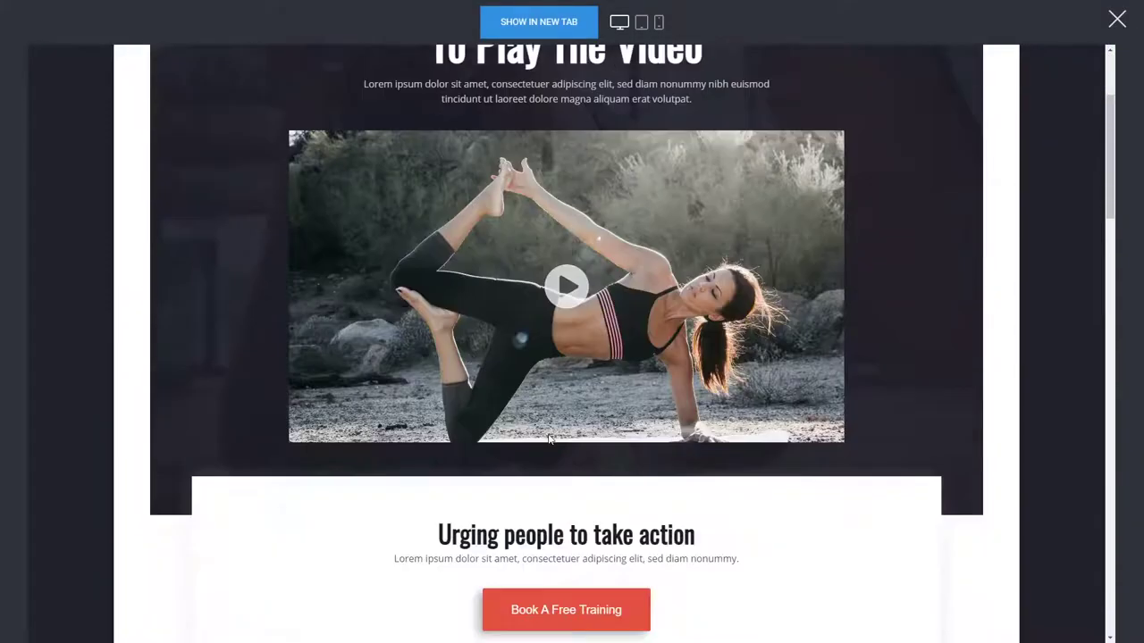
scroll(549, 438, "down", 3)
scroll(666, 454, "down", 3)
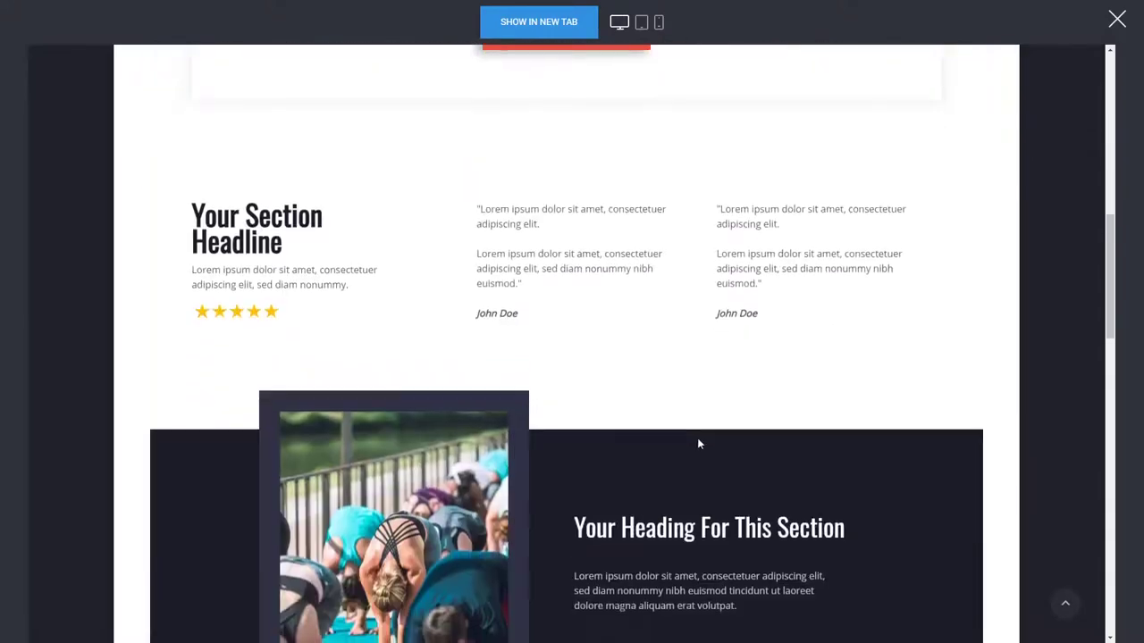
scroll(699, 443, "down", 3)
scroll(721, 408, "down", 3)
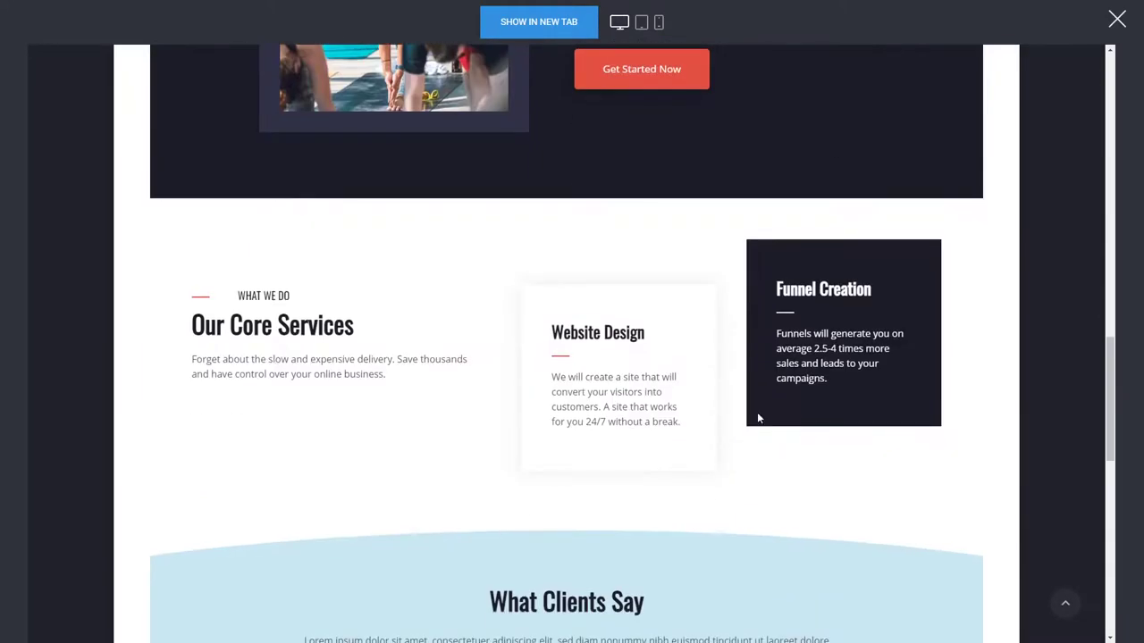
left_click(1118, 19)
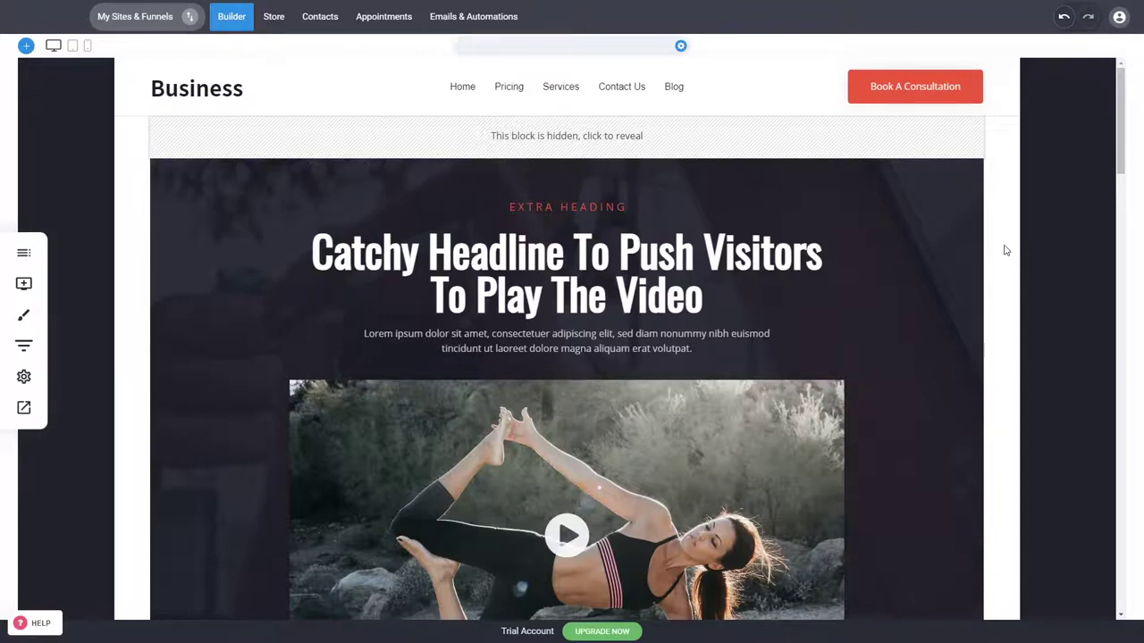
- Reduce the space above the content of the "Your Section Headline" testimonial block slightly and save the page
scroll(894, 304, "down", 1)
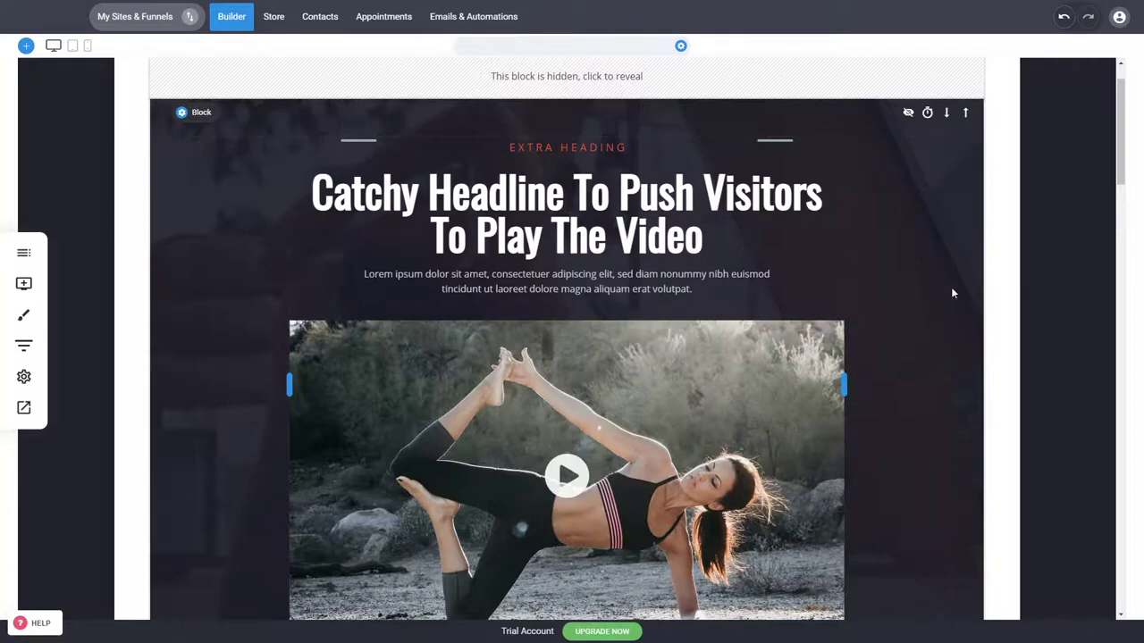
scroll(952, 291, "down", 3)
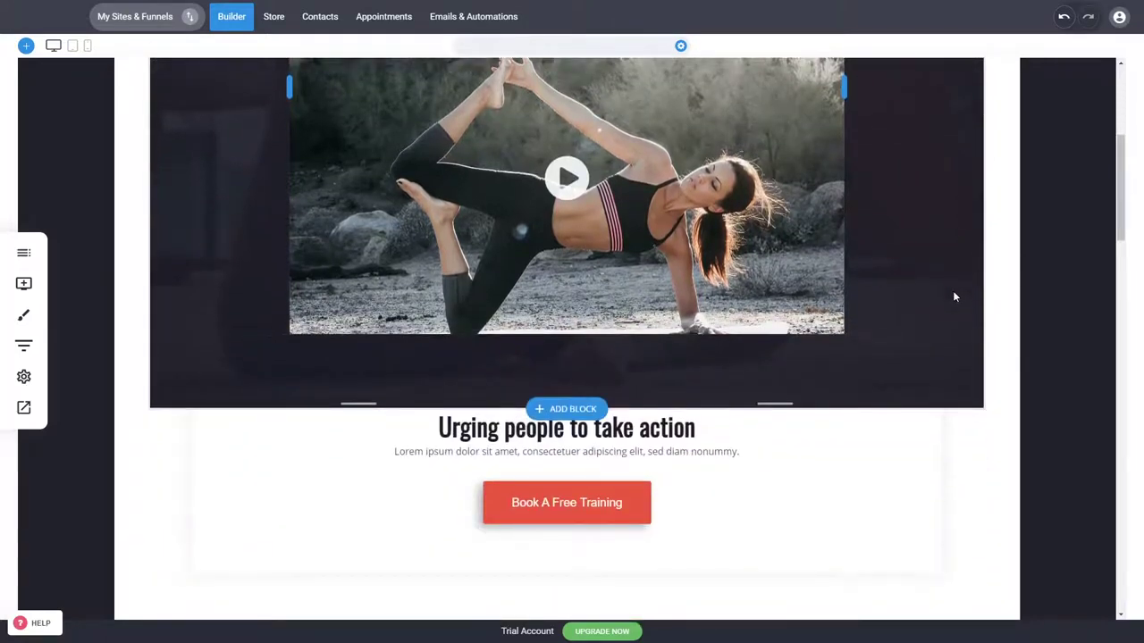
scroll(954, 296, "down", 3)
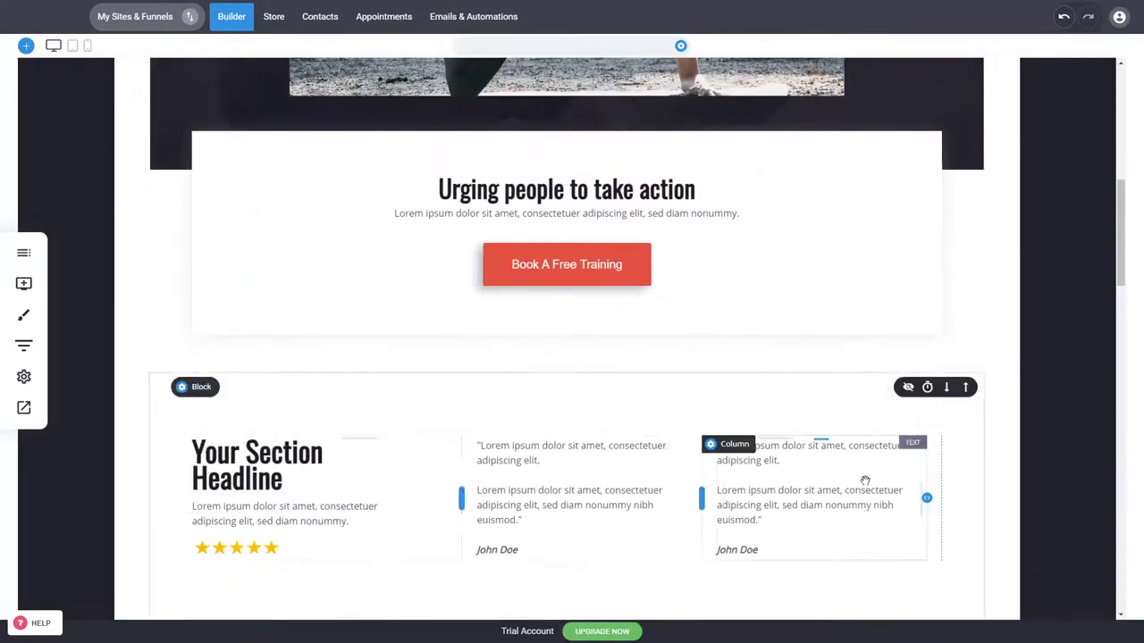
left_click_drag(691, 429, 687, 405)
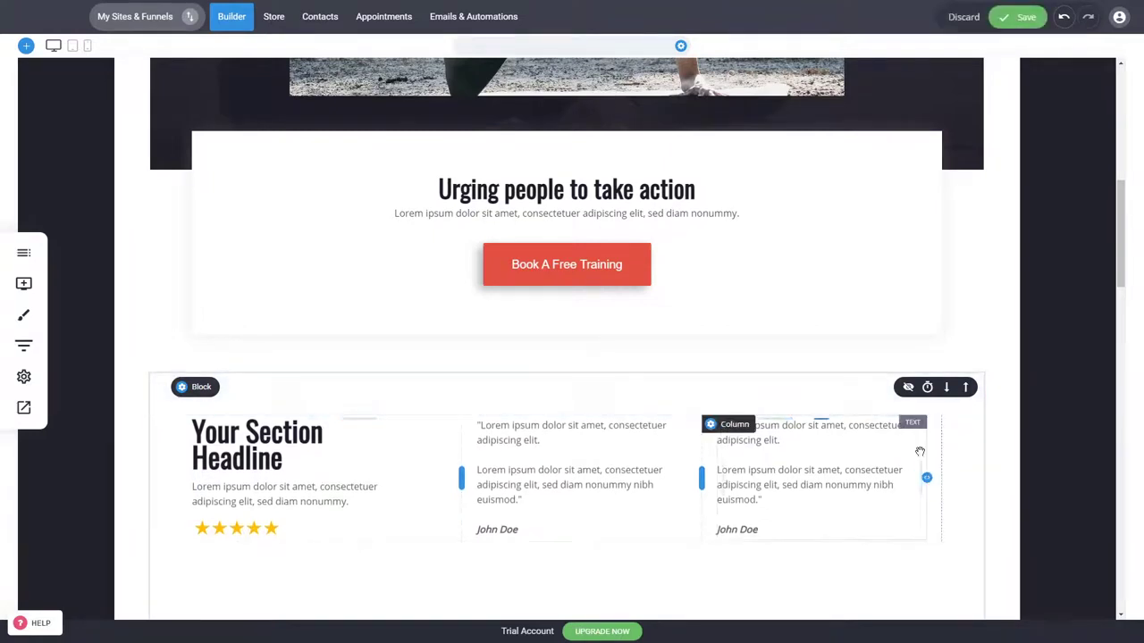
key("ctrl+s")
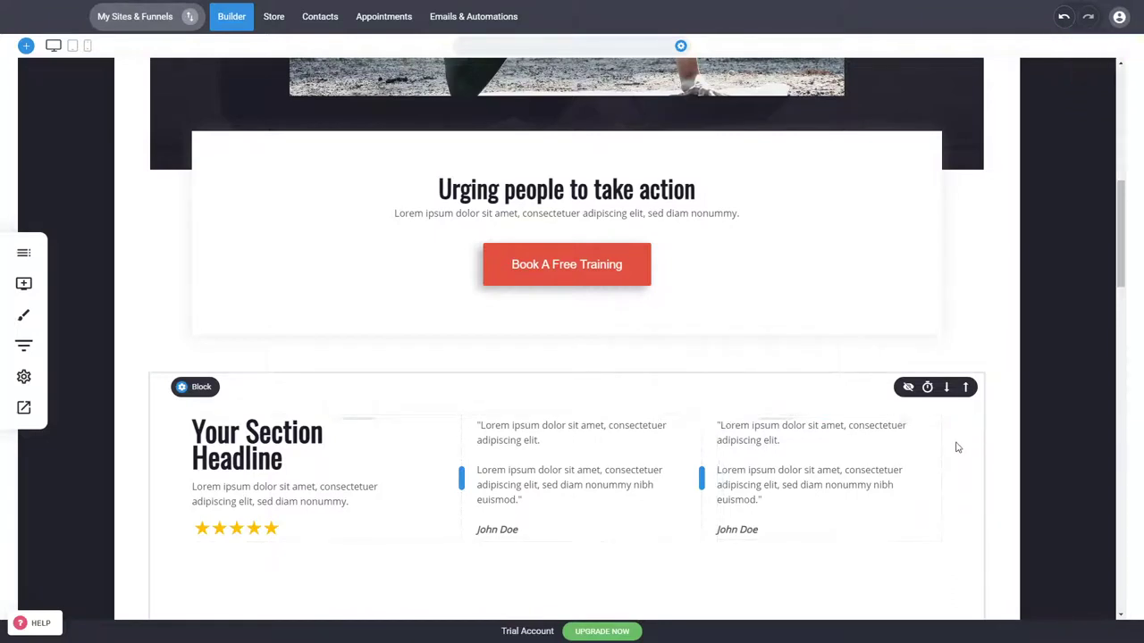
- Examine the layout, spacing and styling consistency of the page's sections between the hero and the "Ready To Take Action?" heading
scroll(961, 445, "down", 3)
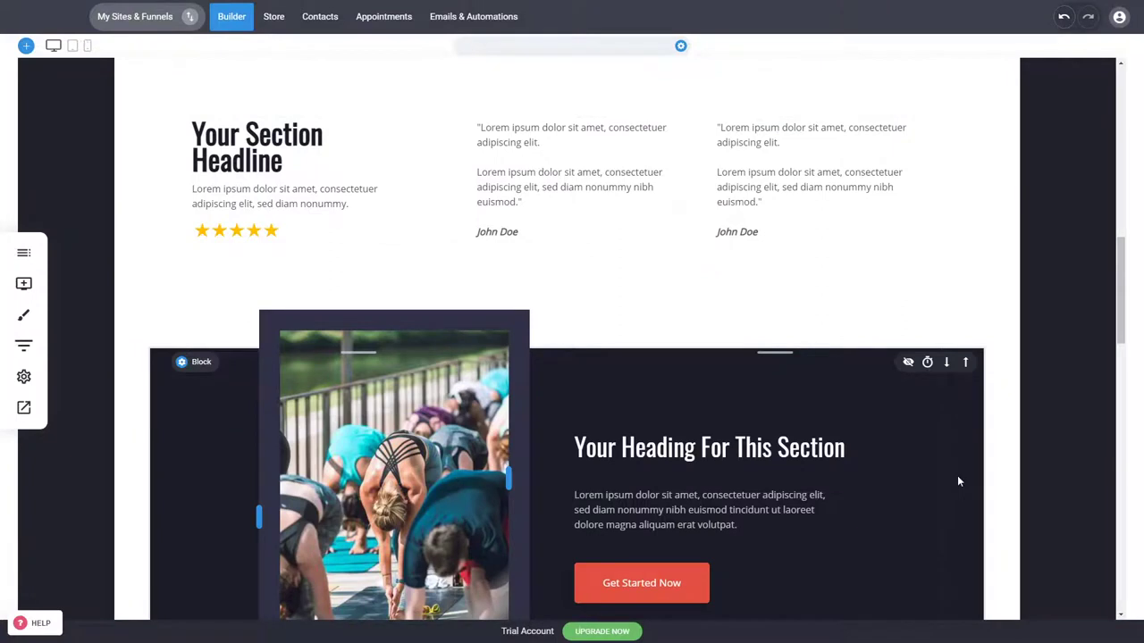
mouse_move(908, 463)
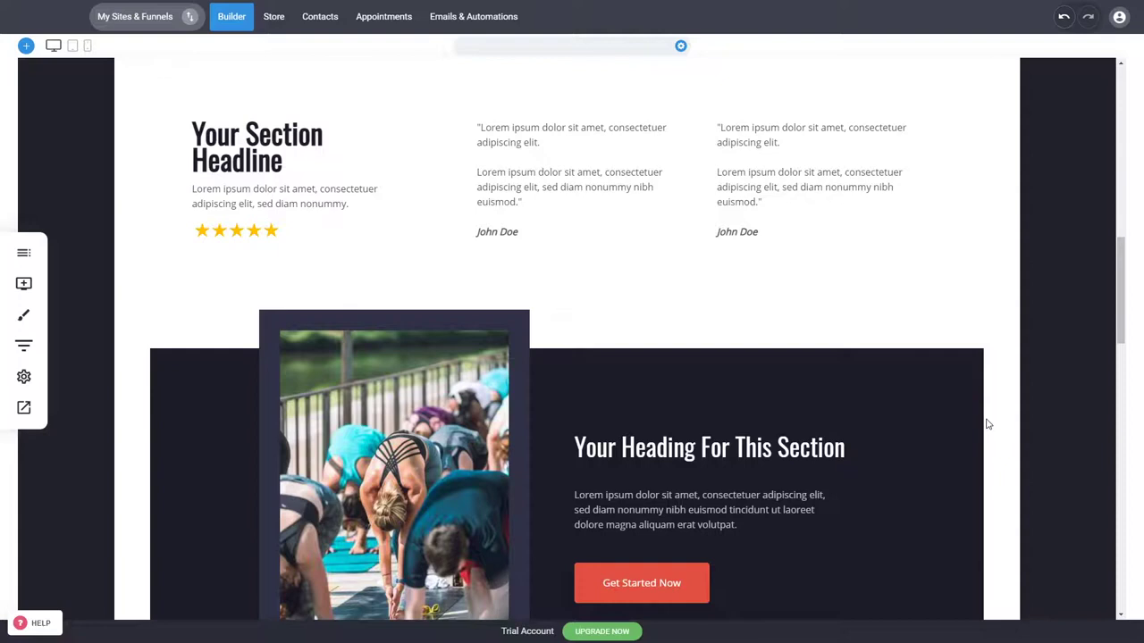
scroll(992, 427, "up", 3)
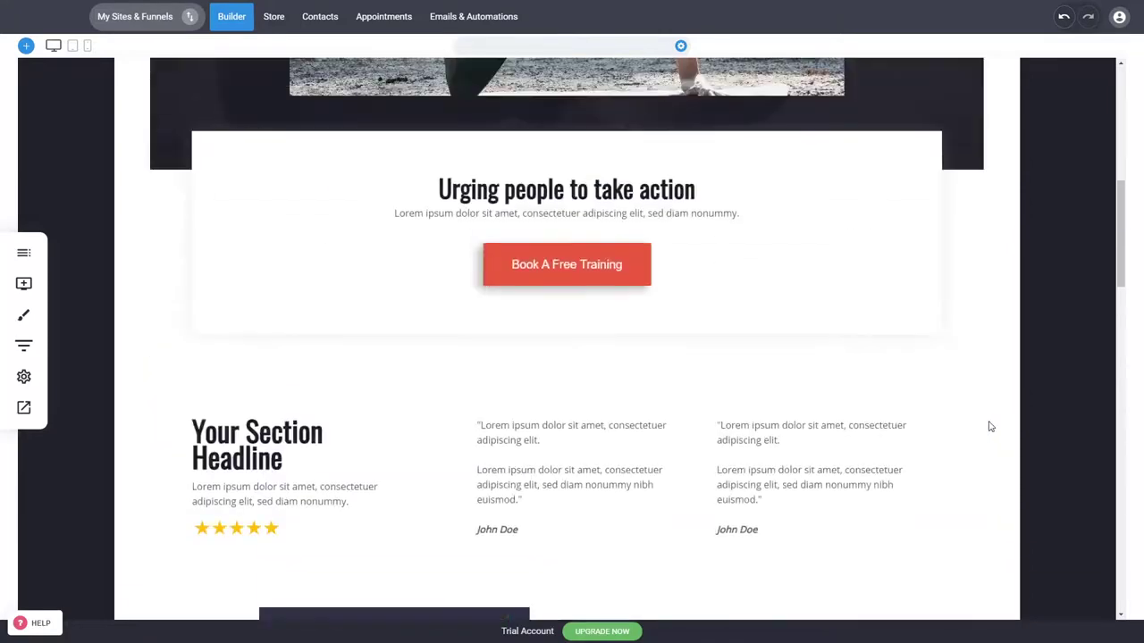
left_click_drag(1121, 275, 1065, 378)
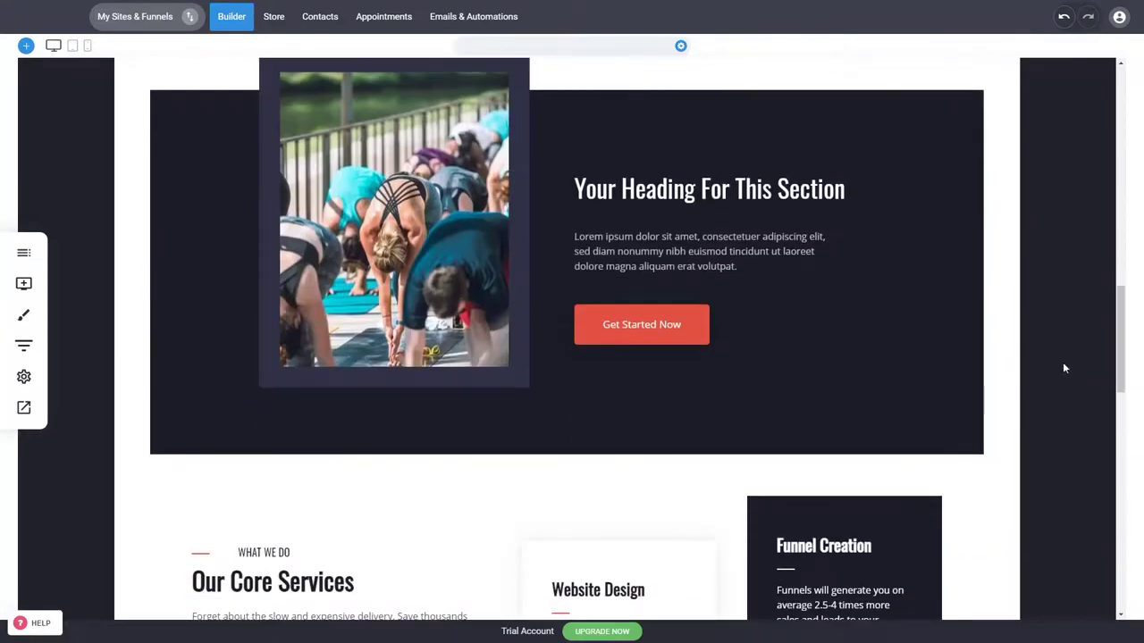
scroll(1072, 363, "down", 3)
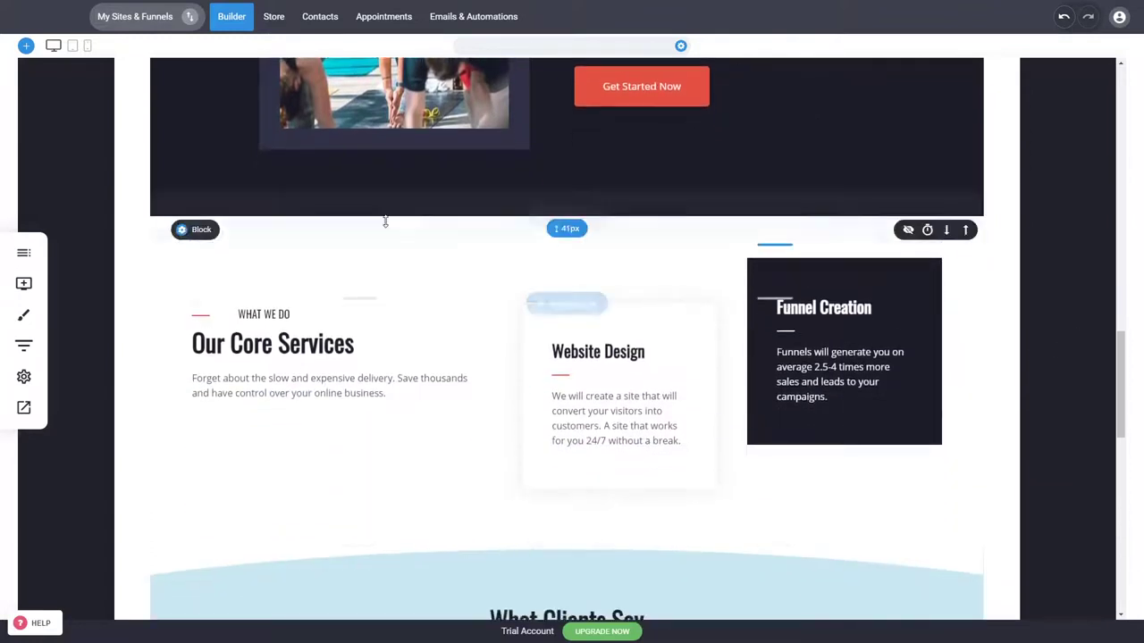
scroll(1021, 341, "down", 2)
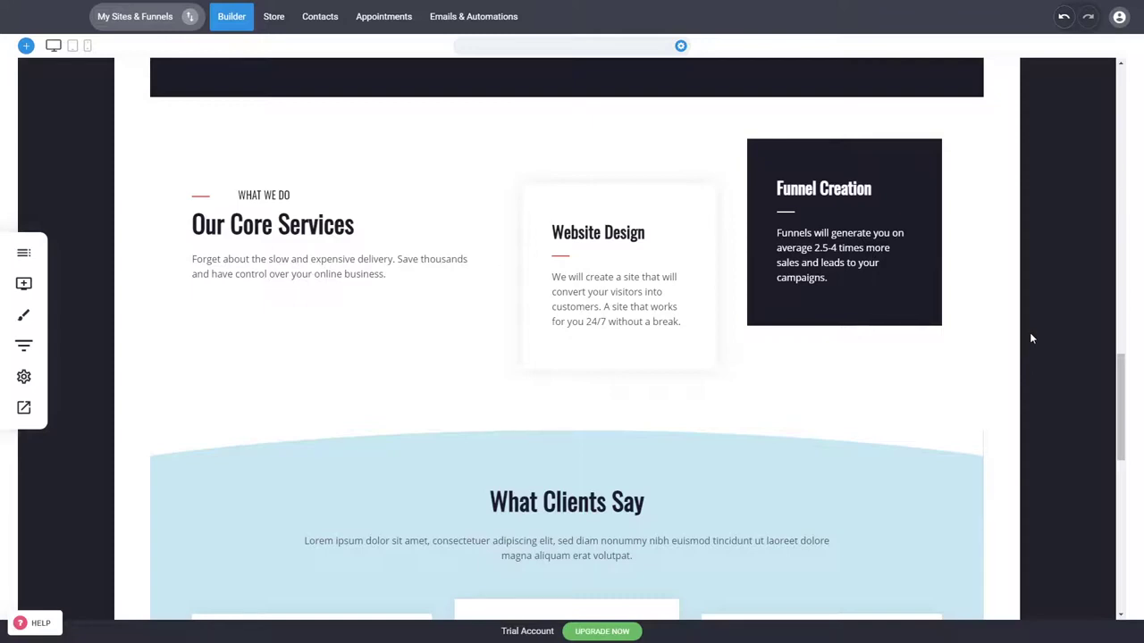
scroll(1006, 319, "down", 3)
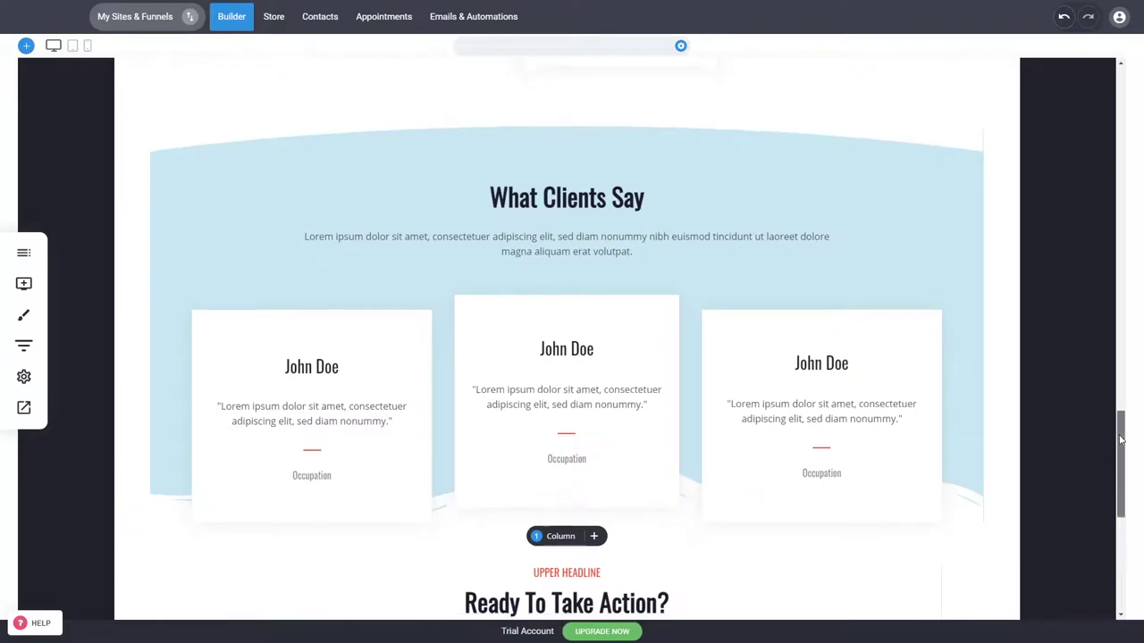
left_click_drag(1120, 439, 1111, 277)
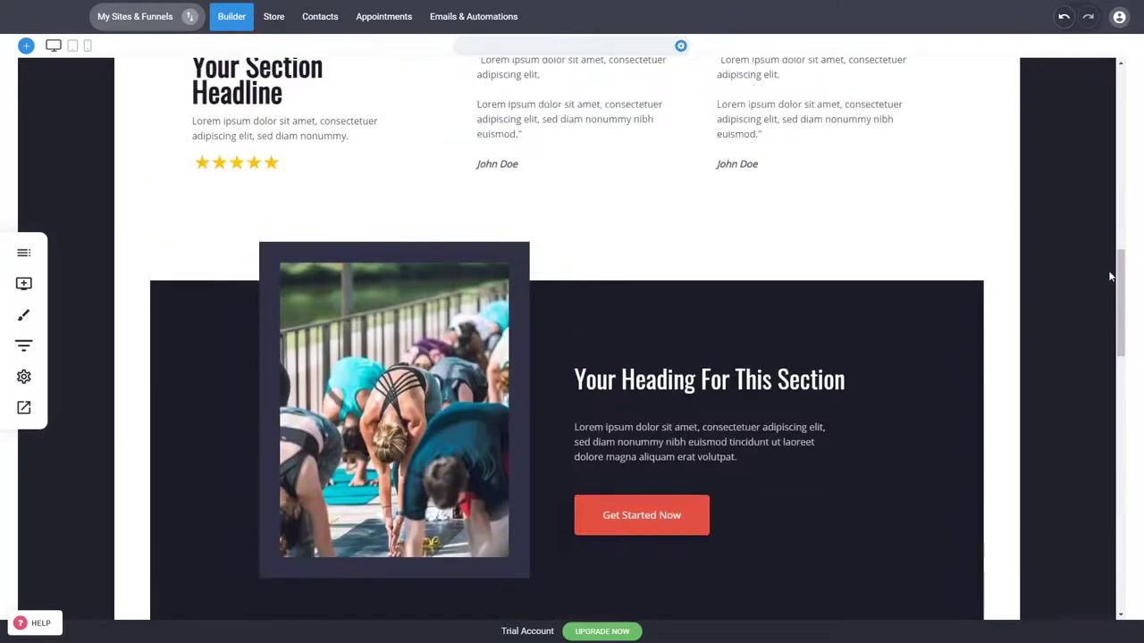
scroll(1077, 259, "up", 4)
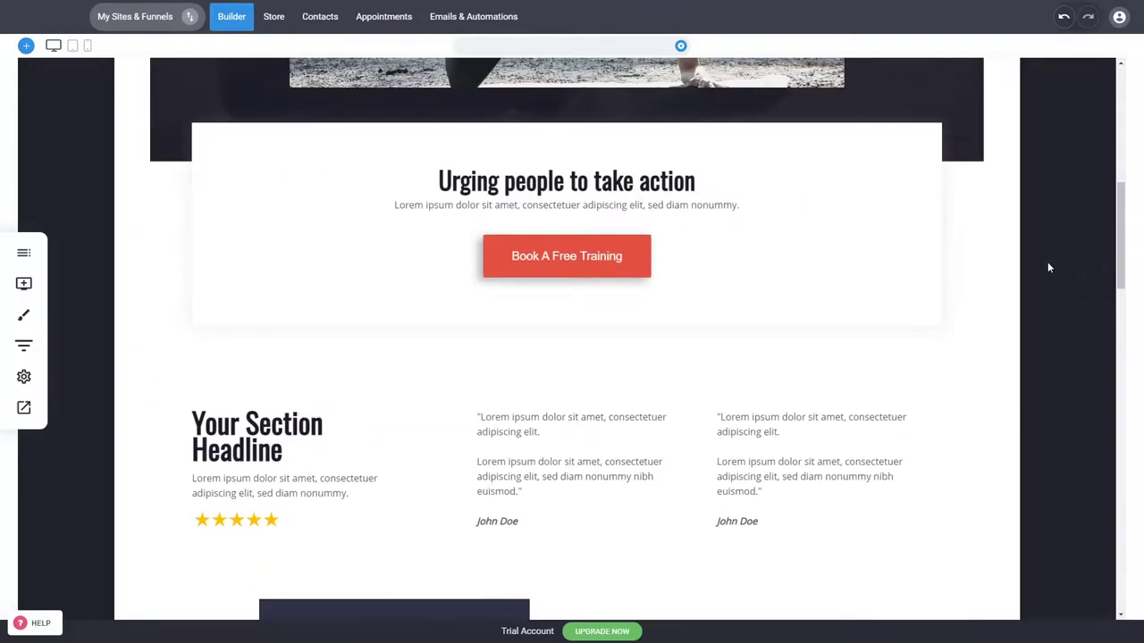
scroll(1041, 268, "up", 4)
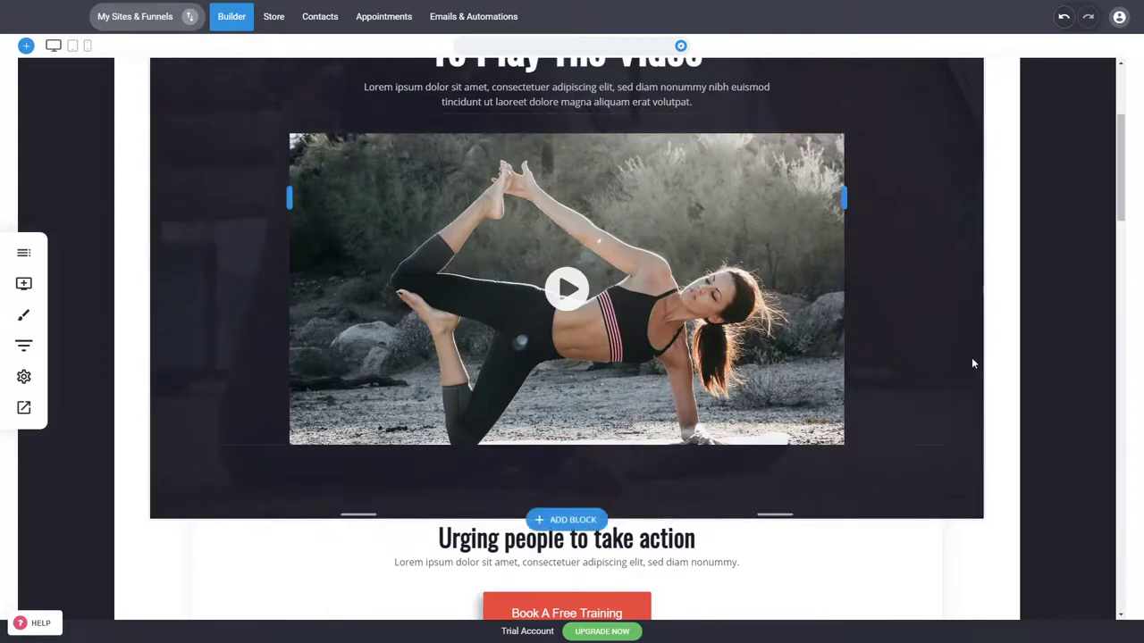
scroll(973, 363, "up", 3)
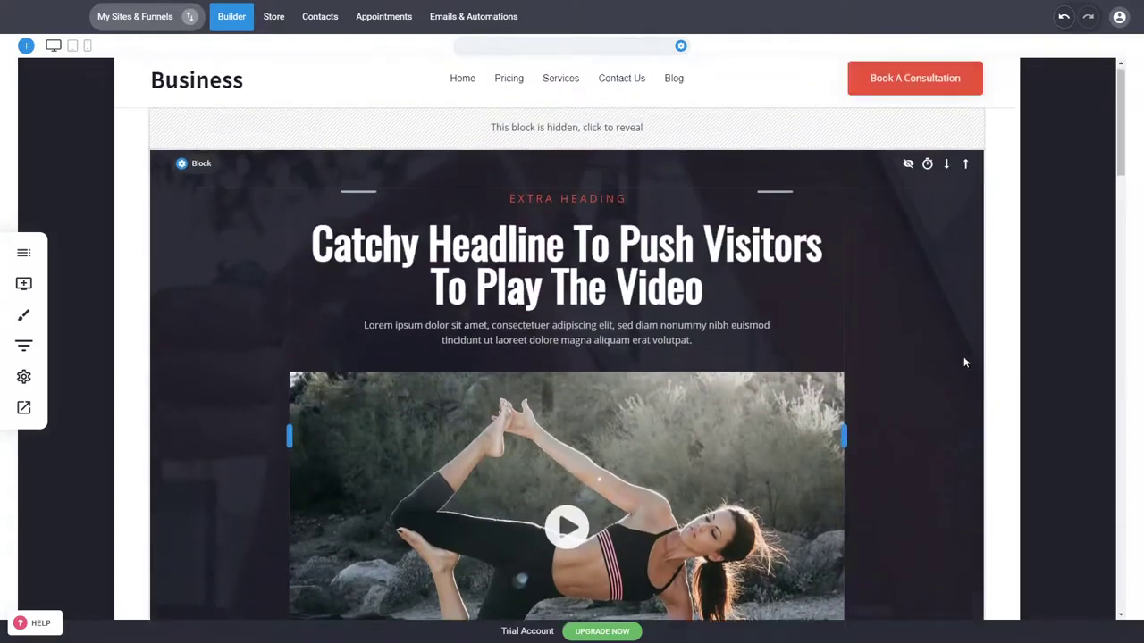
scroll(965, 362, "down", 5)
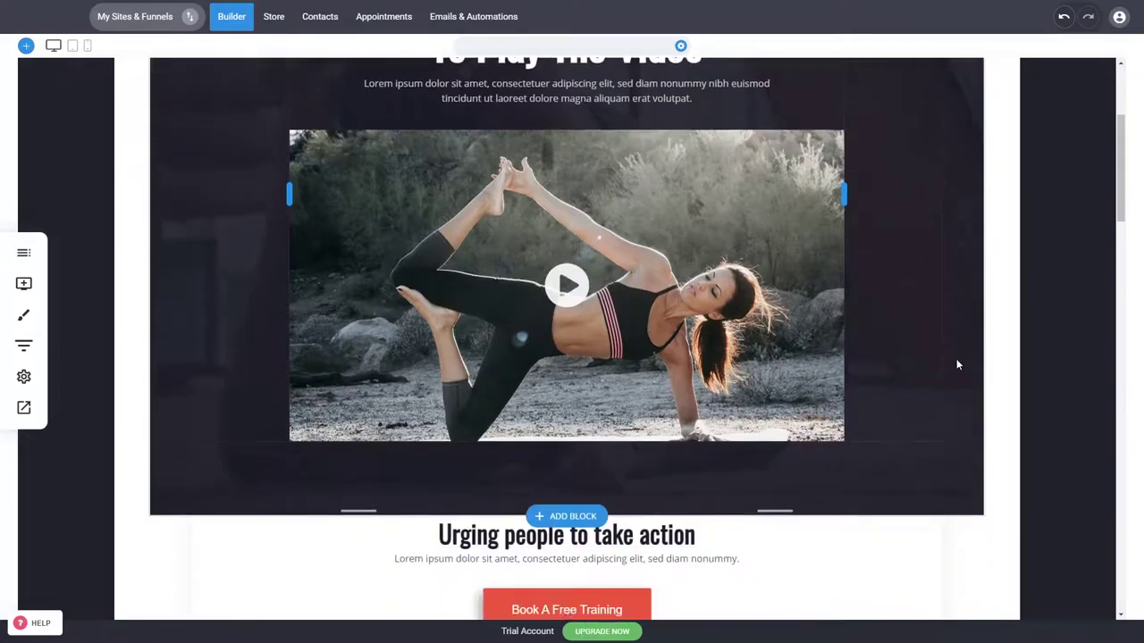
scroll(952, 368, "down", 3)
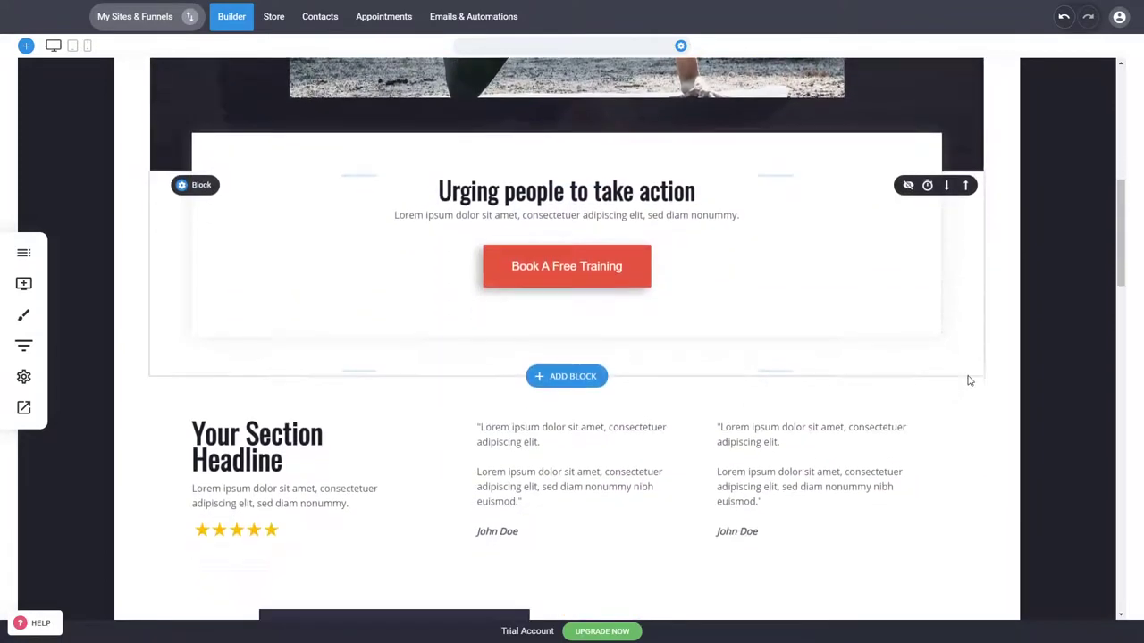
scroll(773, 358, "down", 5)
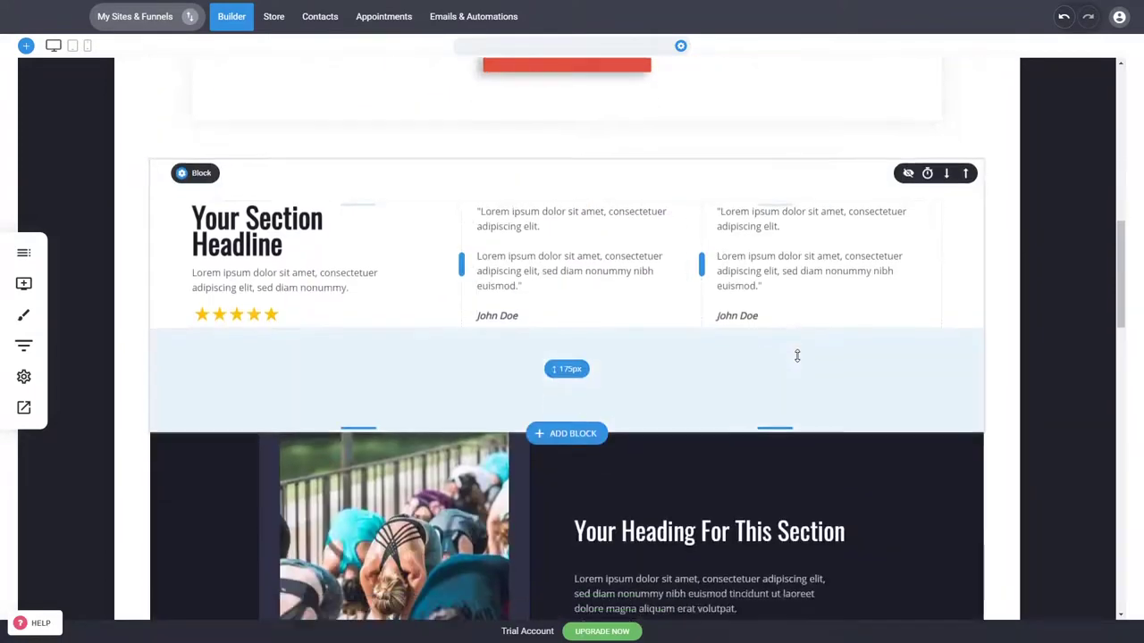
scroll(797, 356, "down", 2)
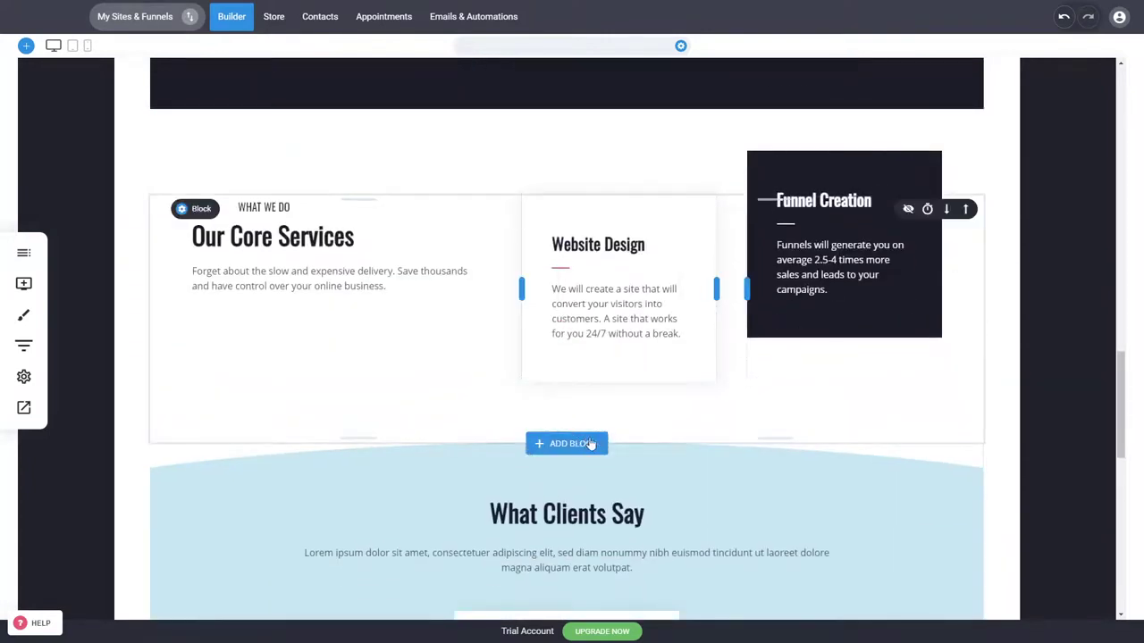
- Browse the block templates in the Hero, Services, Call To Action and Image & Text categories, and close the library without adding one
left_click(589, 444)
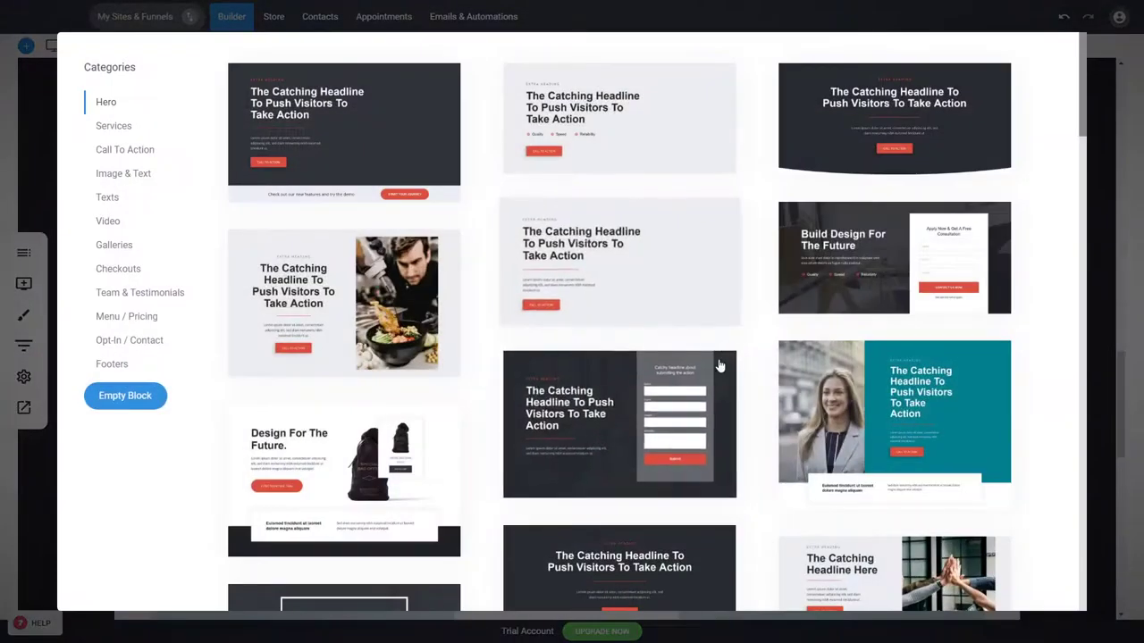
scroll(720, 367, "down", 3)
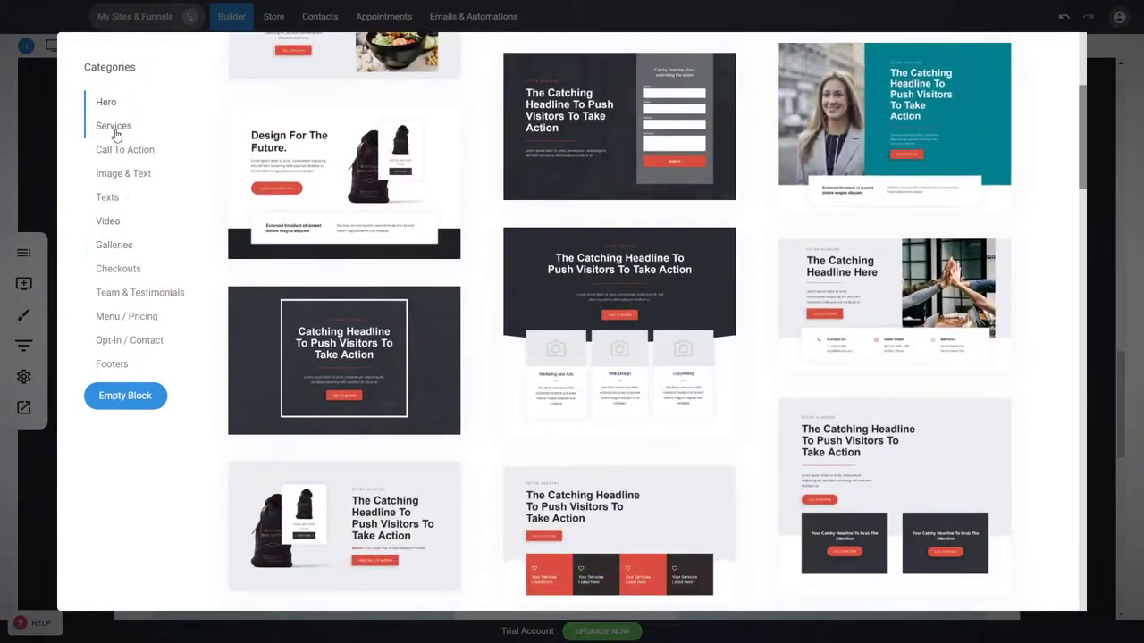
left_click(114, 128)
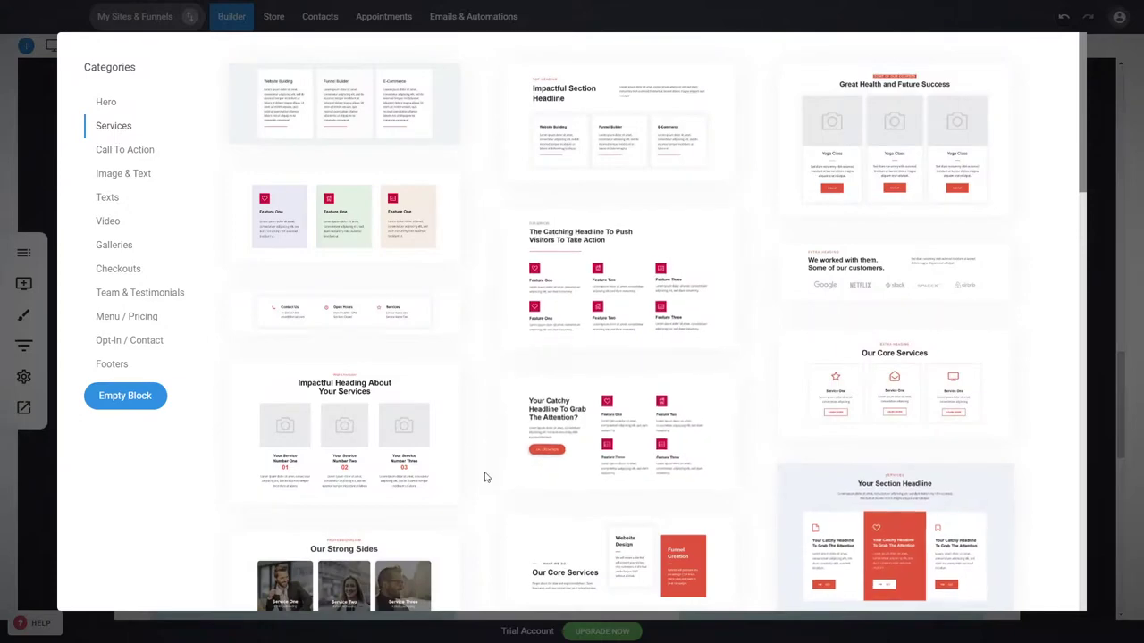
left_click(125, 150)
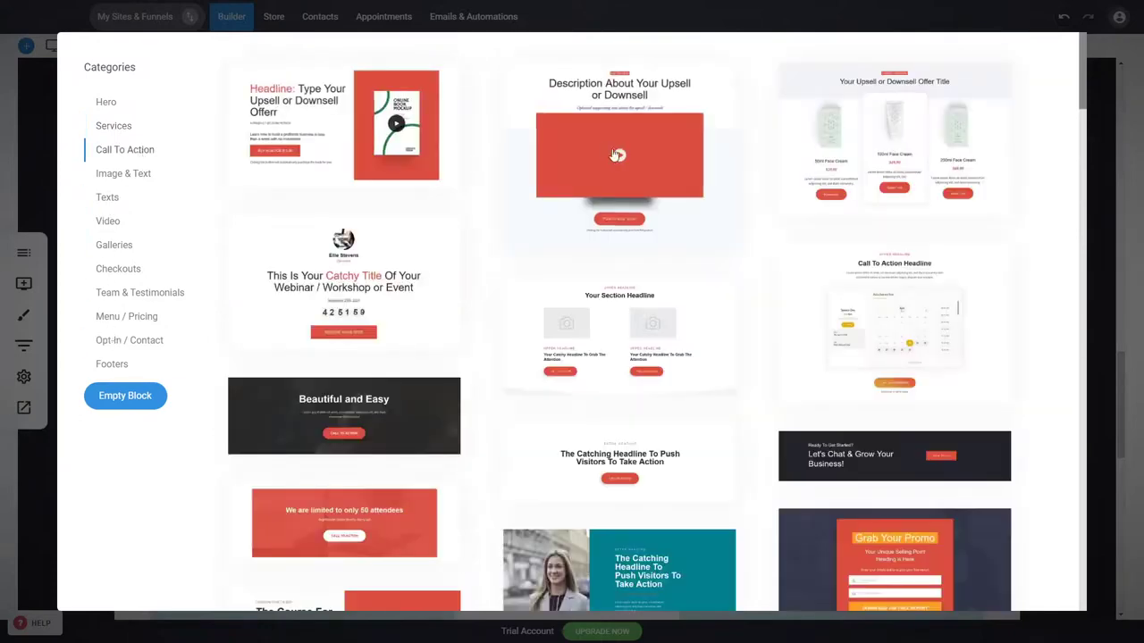
left_click(123, 175)
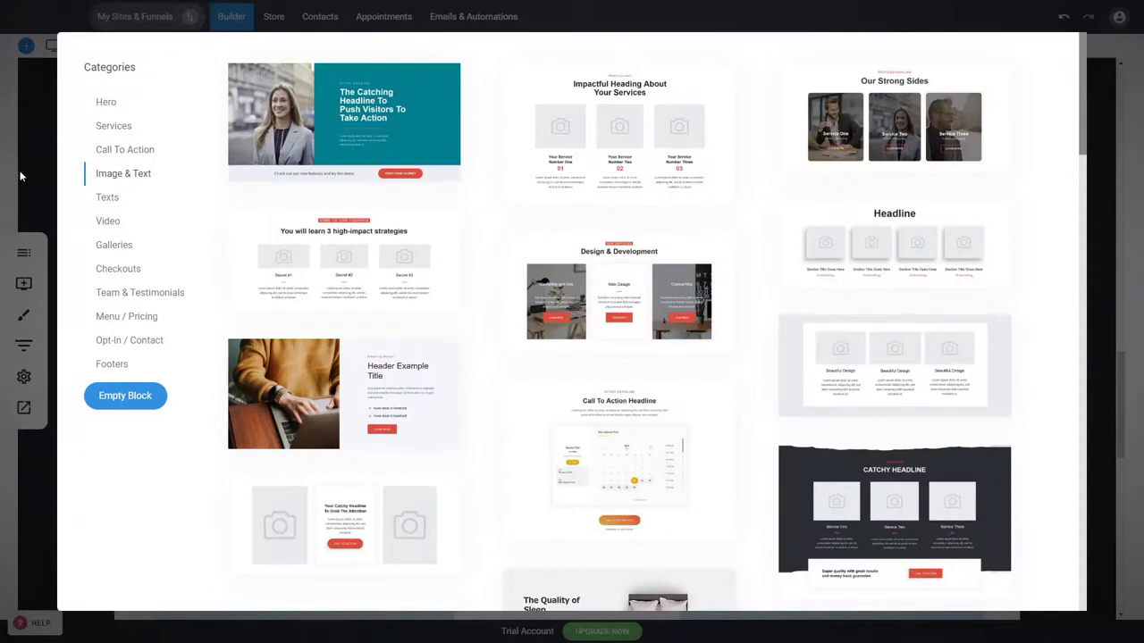
left_click(22, 176)
- Review the page back up to the hero, view the link option in the "Book A Free Training" button's settings, and close them
left_click_drag(1128, 407, 1125, 374)
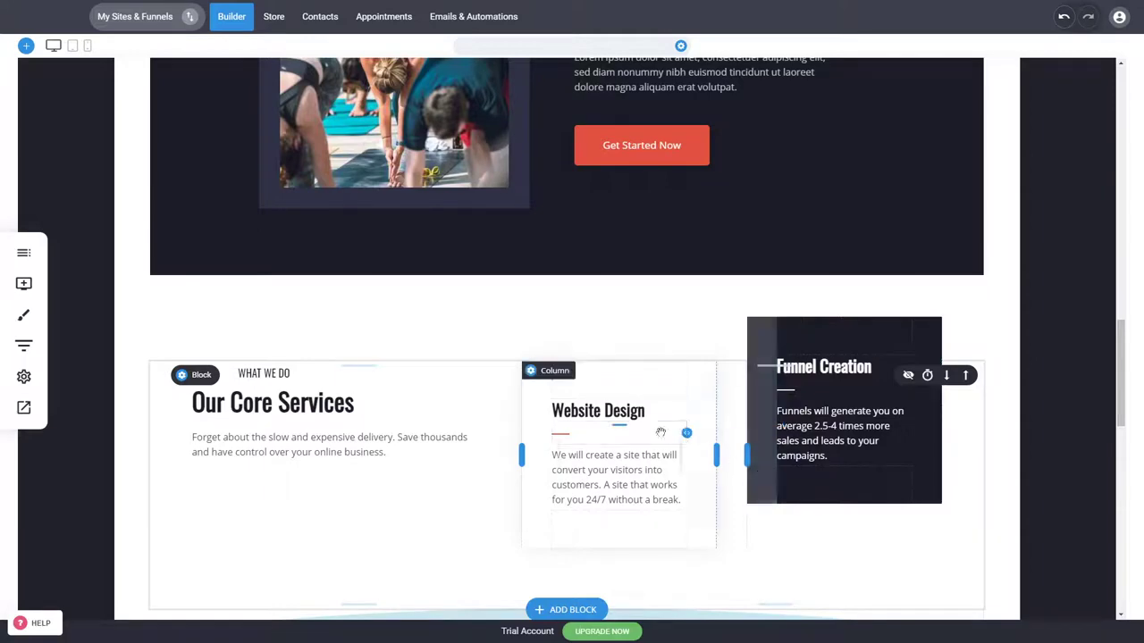
scroll(730, 302, "up", 4)
scroll(729, 302, "up", 3)
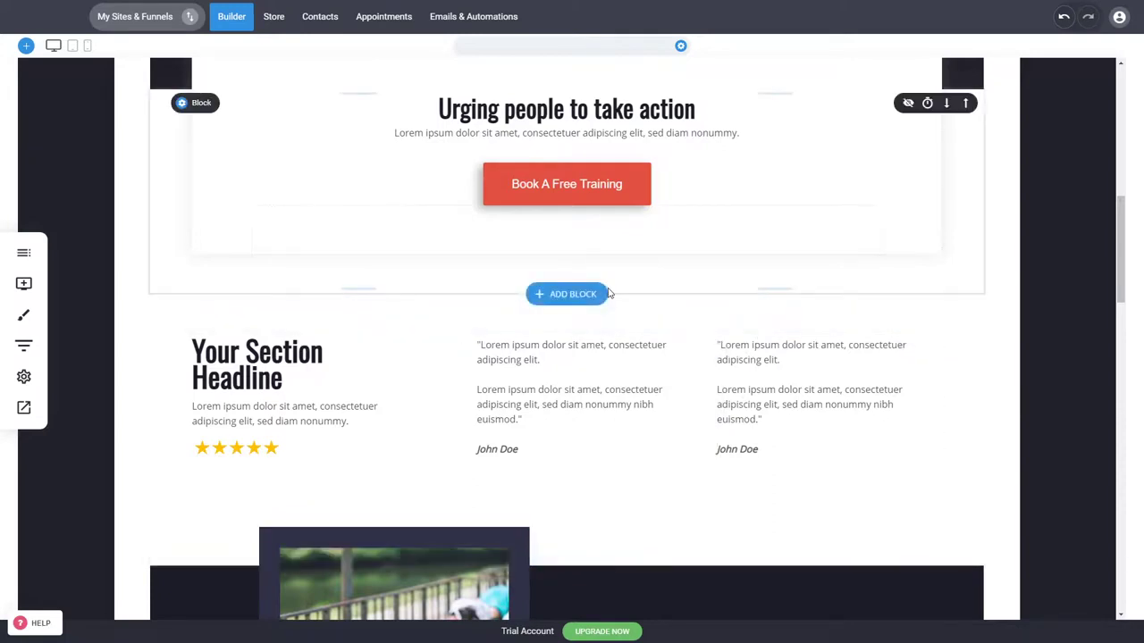
scroll(1034, 334, "up", 4)
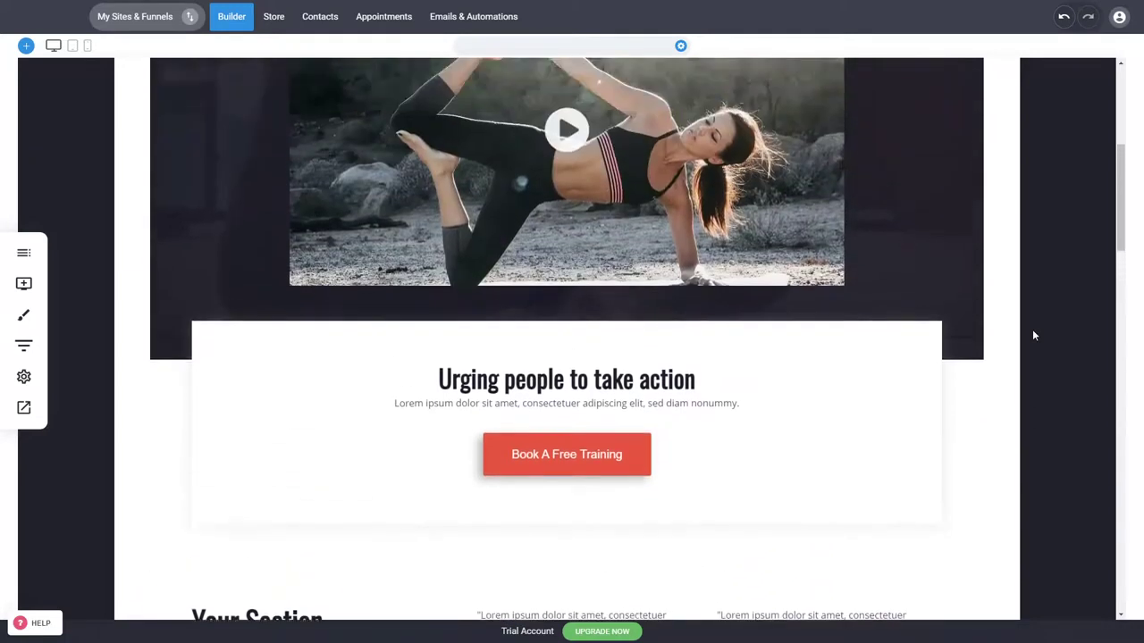
scroll(1034, 335, "up", 2)
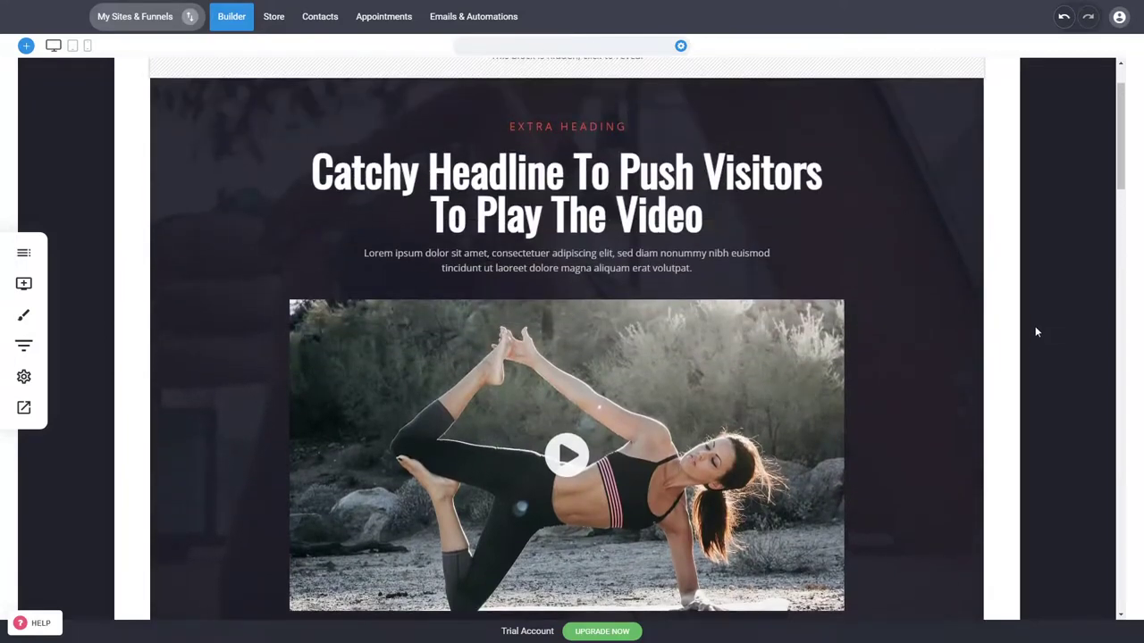
scroll(1034, 330, "up", 1)
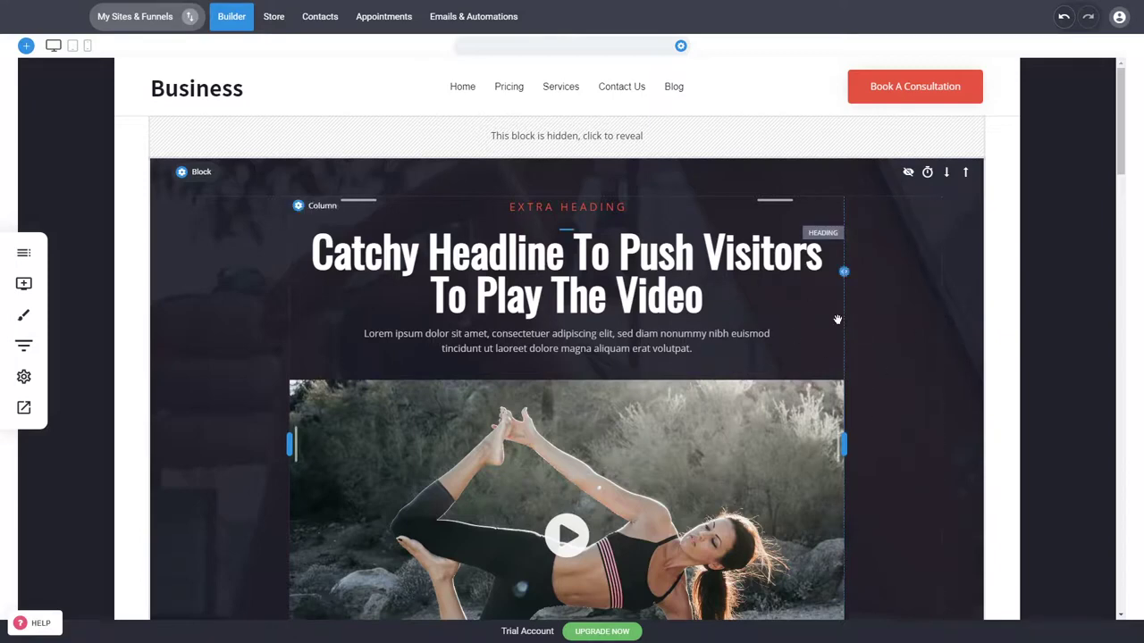
scroll(883, 350, "down", 4)
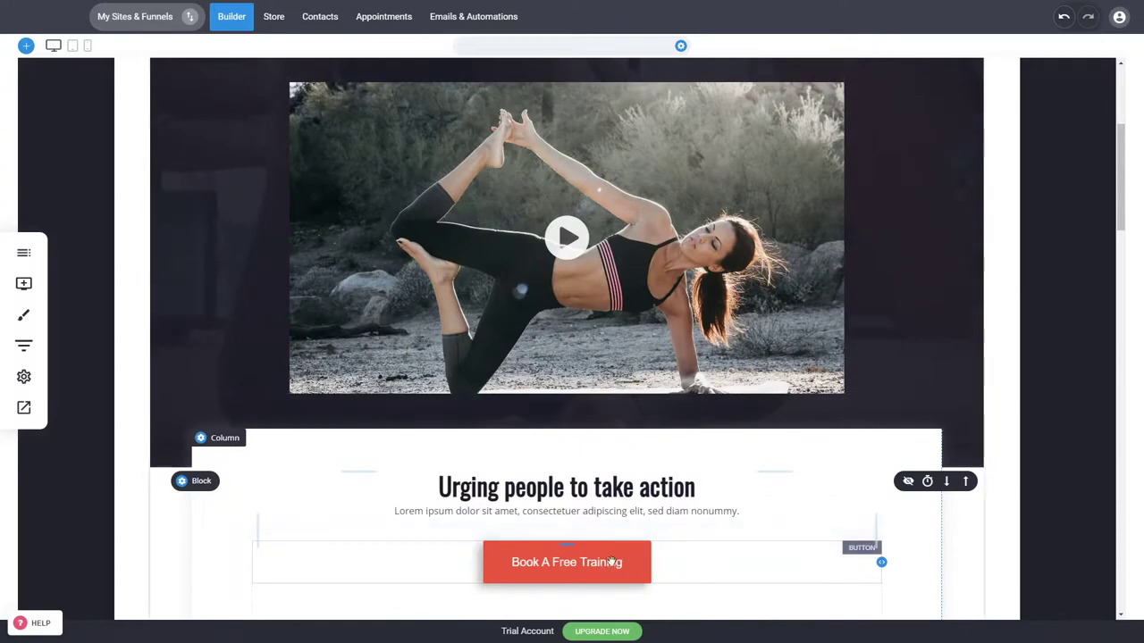
left_click(611, 561)
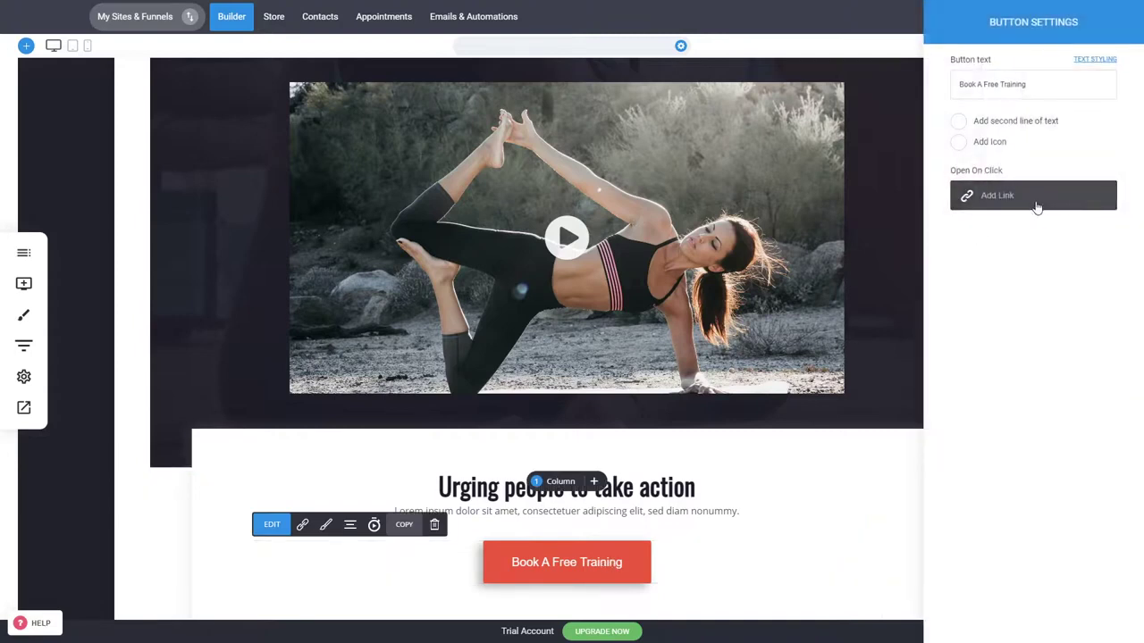
left_click(810, 327)
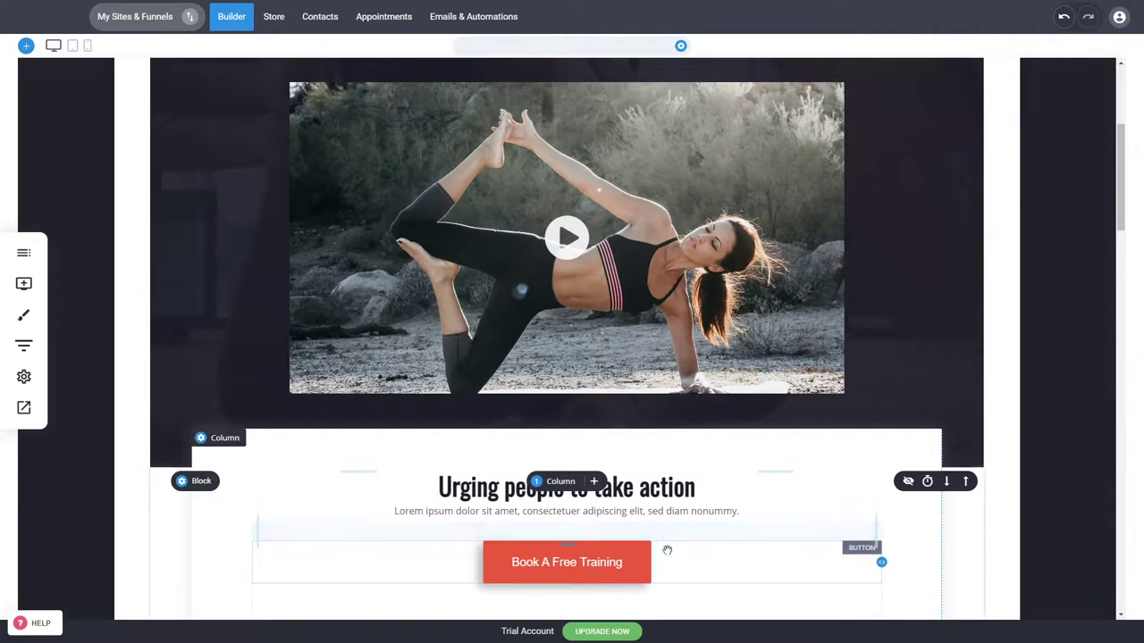
scroll(911, 441, "up", 3)
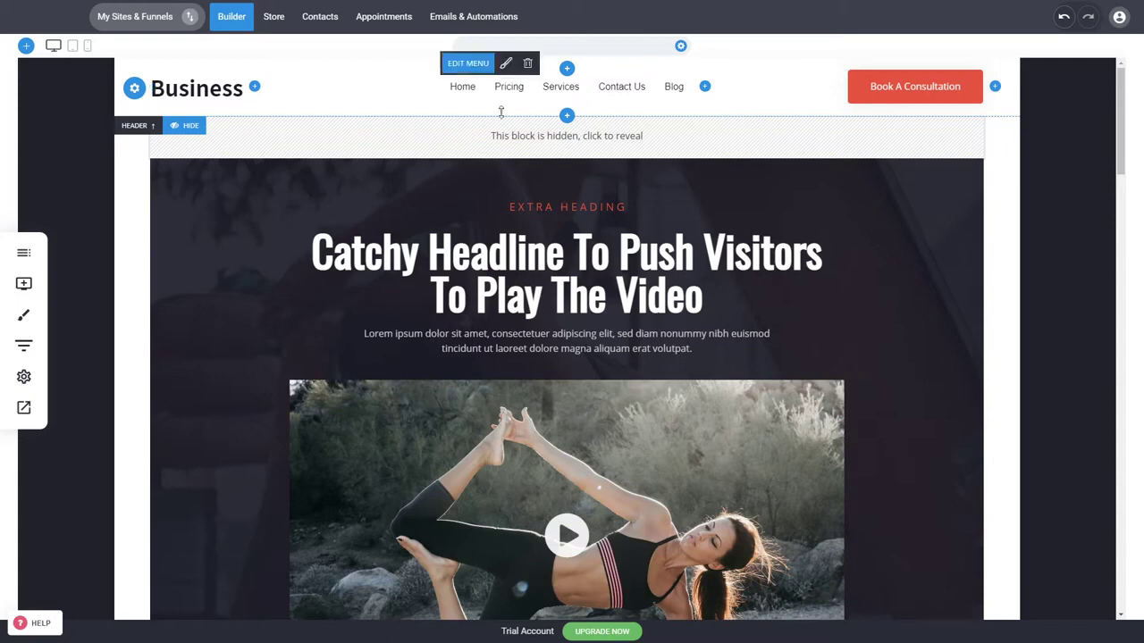
mouse_move(1124, 128)
left_mouse_down()
mouse_move(1111, 212)
mouse_move(1123, 198)
mouse_move(1117, 116)
left_mouse_up()
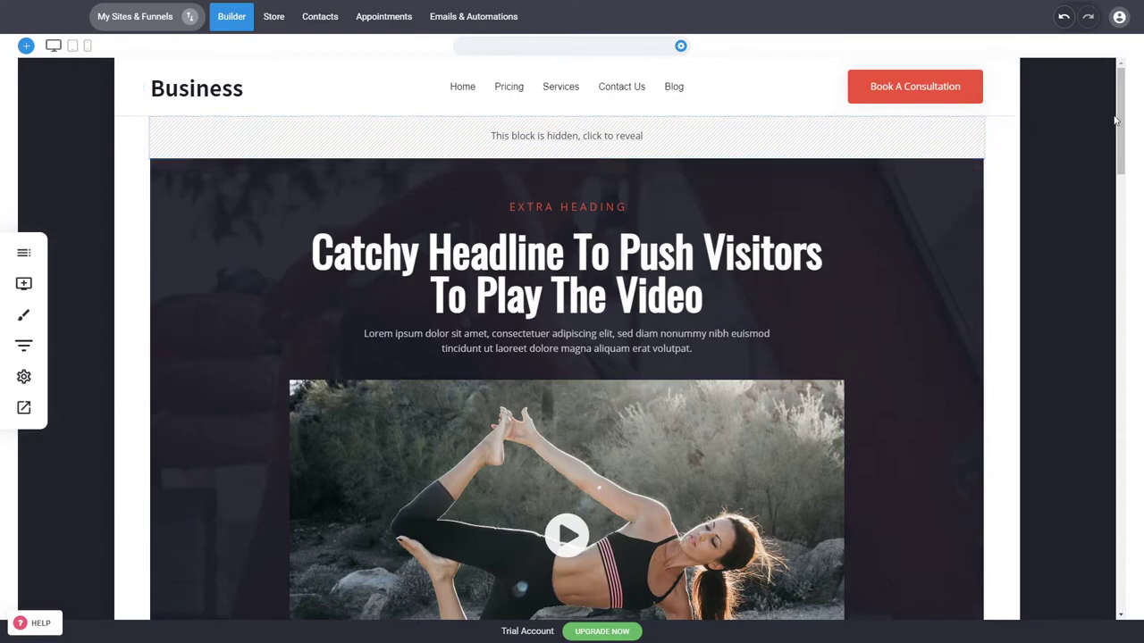
left_click_drag(1119, 118, 1111, 242)
scroll(1111, 242, "up", 5)
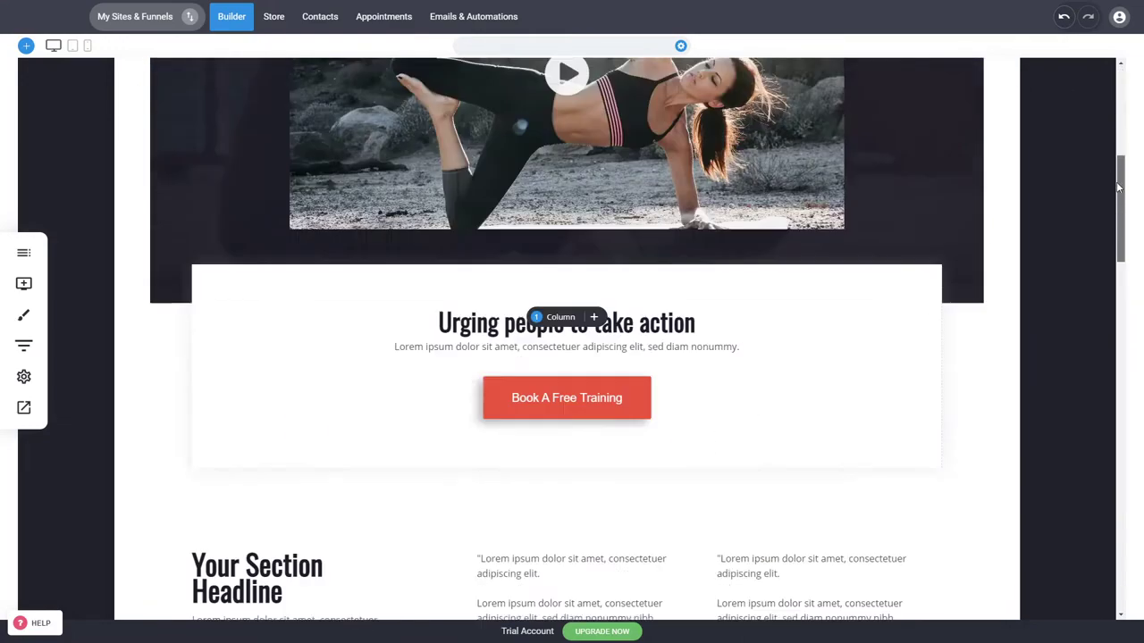
scroll(978, 301, "up", 2)
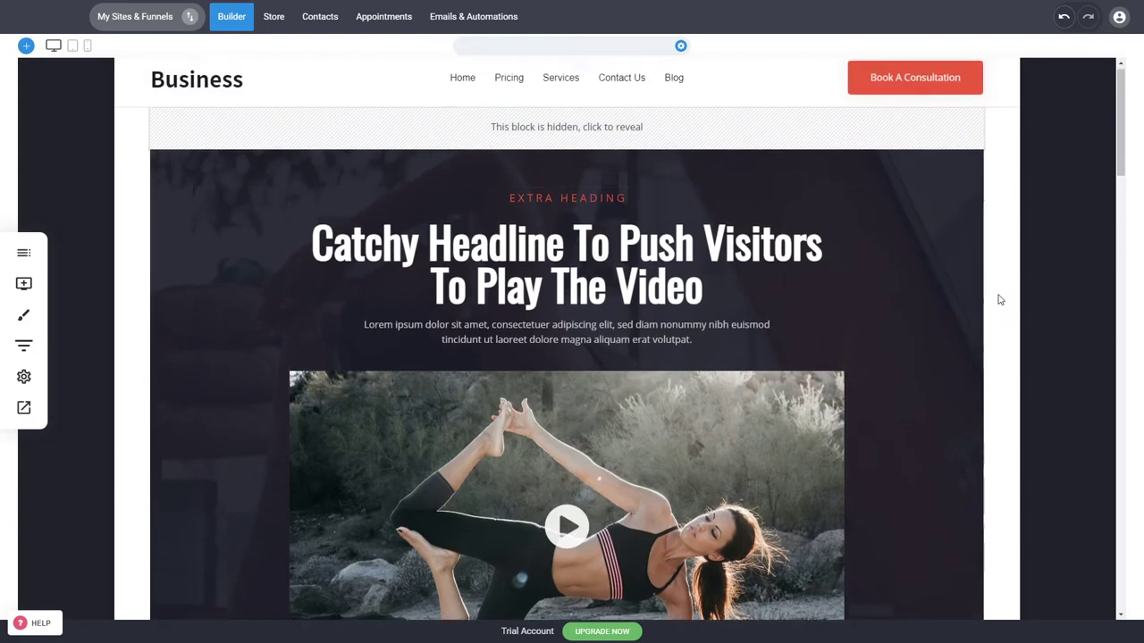